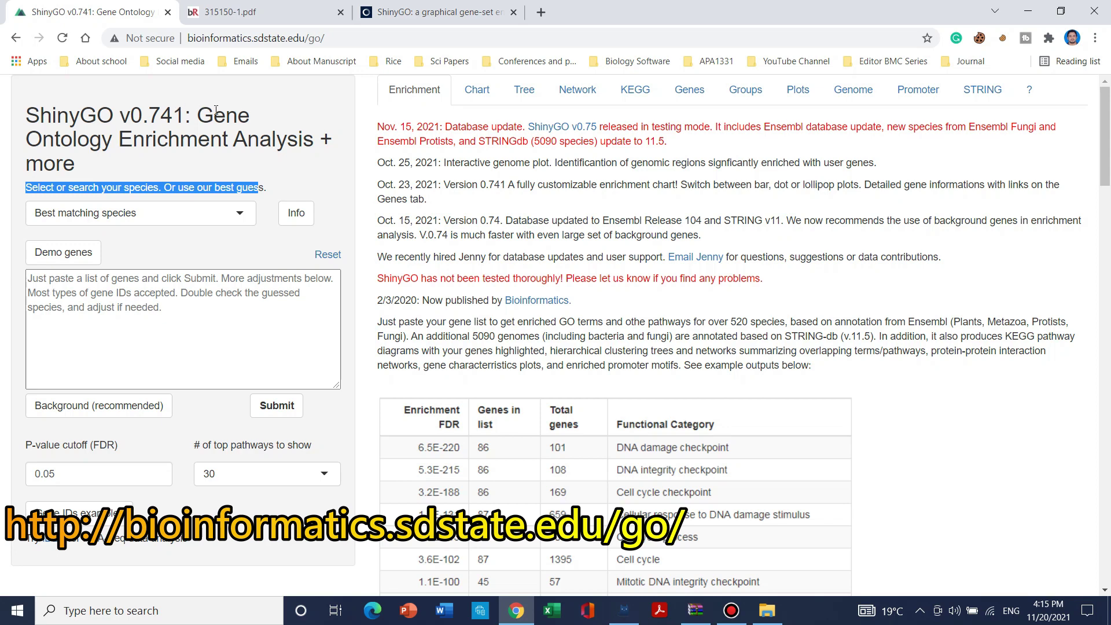
Step: Look over the ShinyGO page, then return to the top and focus the empty gene list box
drag(209, 111, 315, 156)
scroll(985, 382, down, 6)
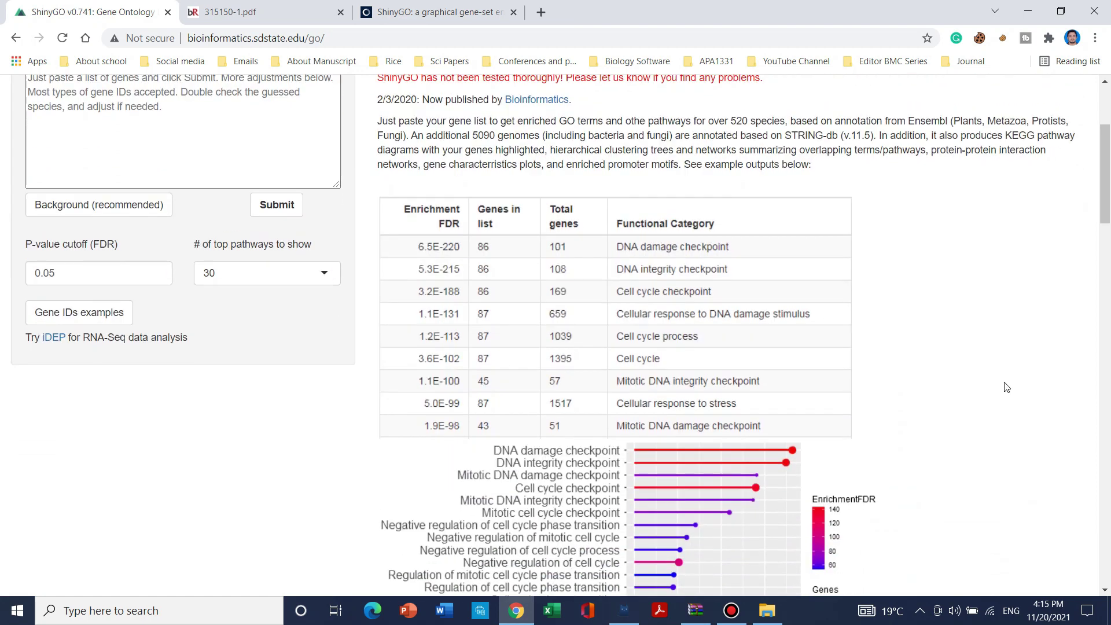
scroll(727, 358, down, 2)
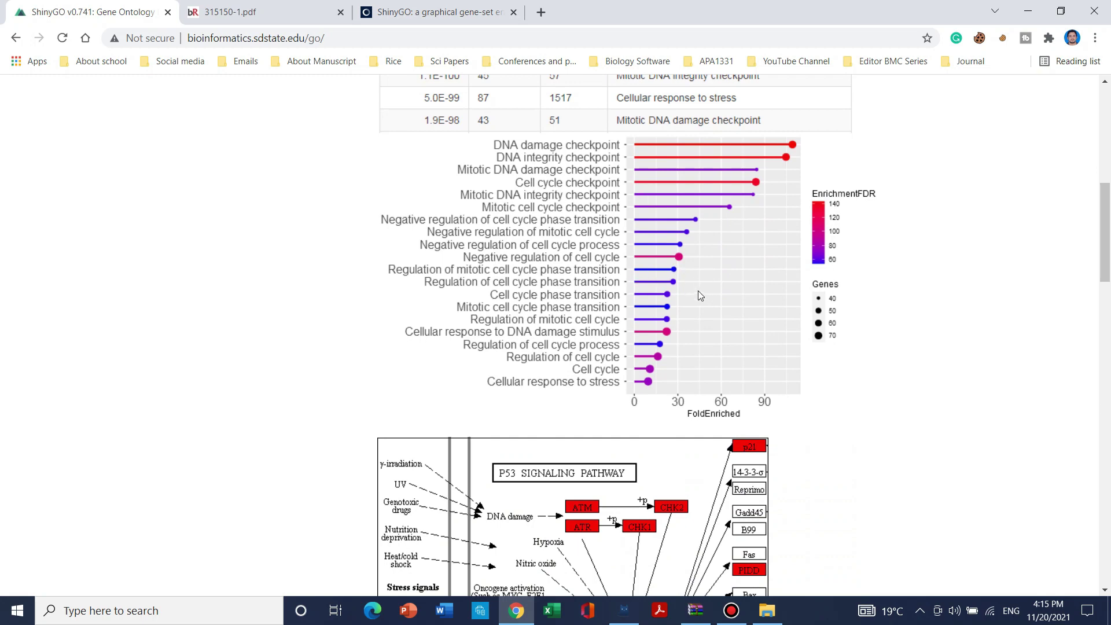
scroll(768, 290, down, 3)
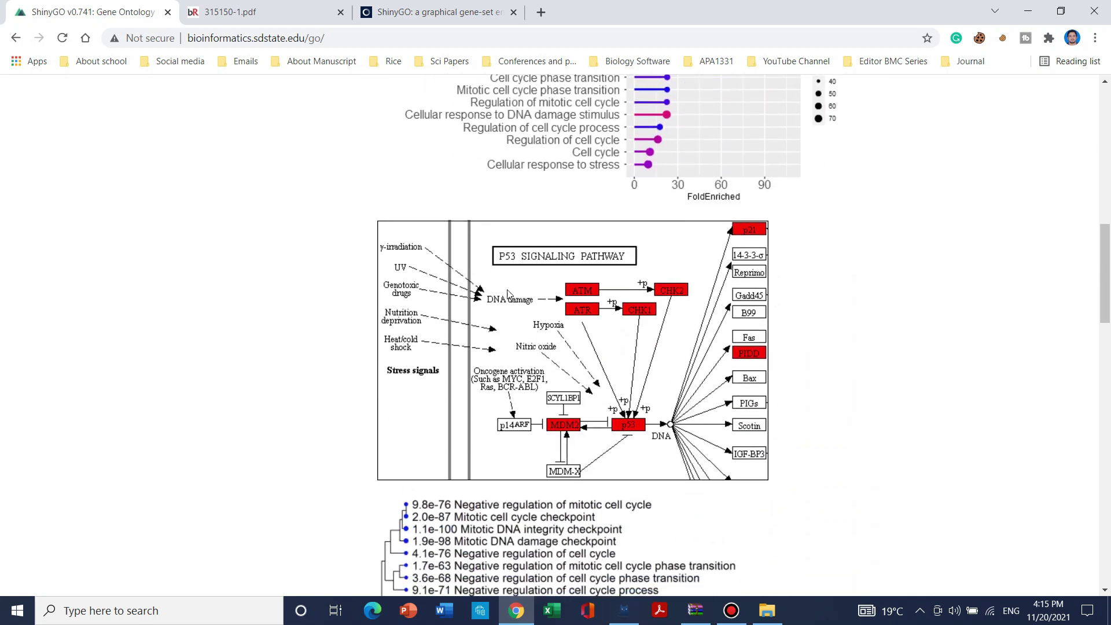
scroll(567, 262, down, 4)
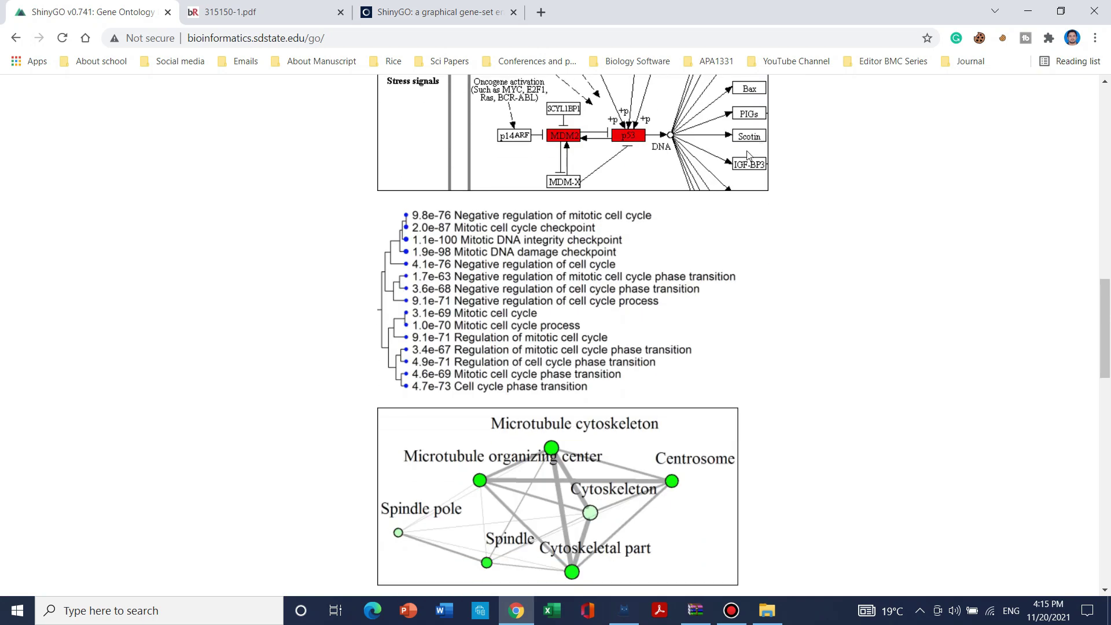
scroll(663, 219, down, 1)
scroll(503, 285, down, 3)
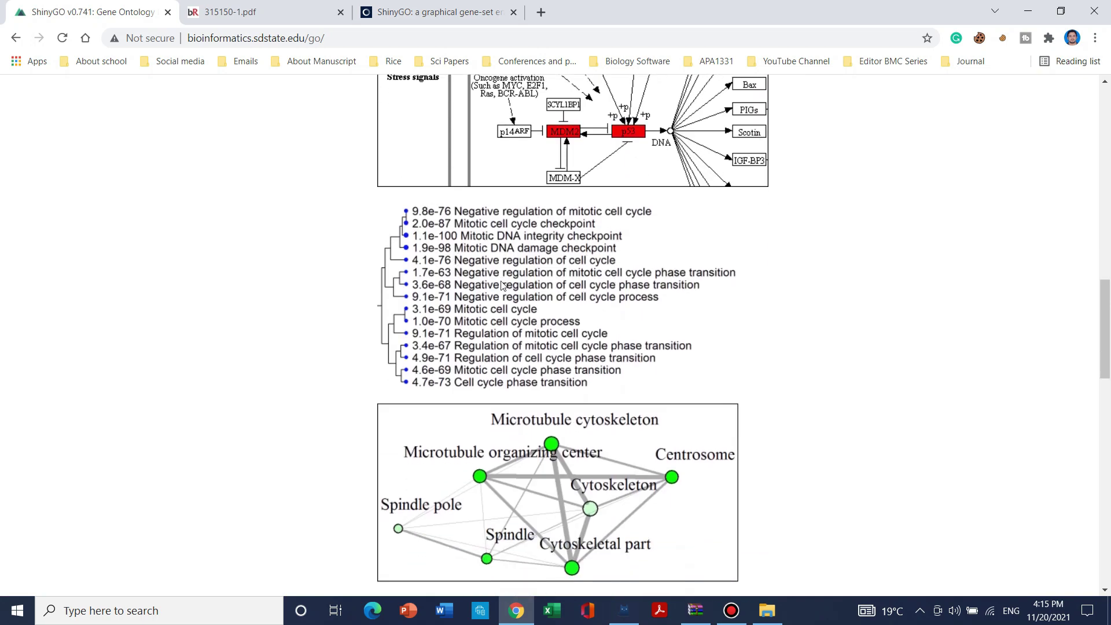
scroll(502, 285, down, 5)
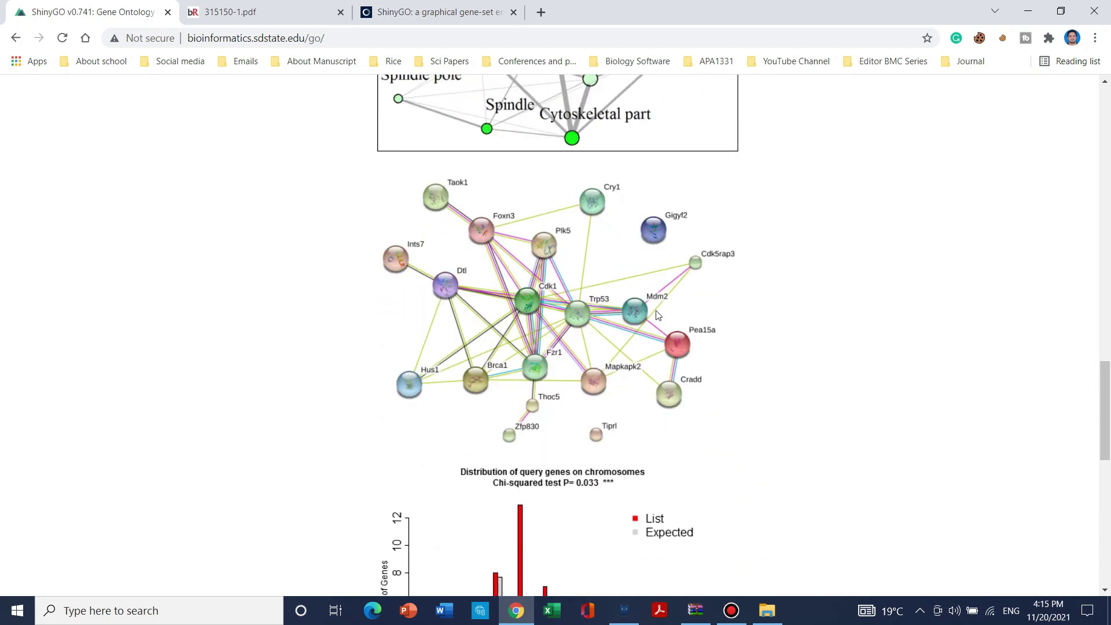
scroll(658, 304, down, 1)
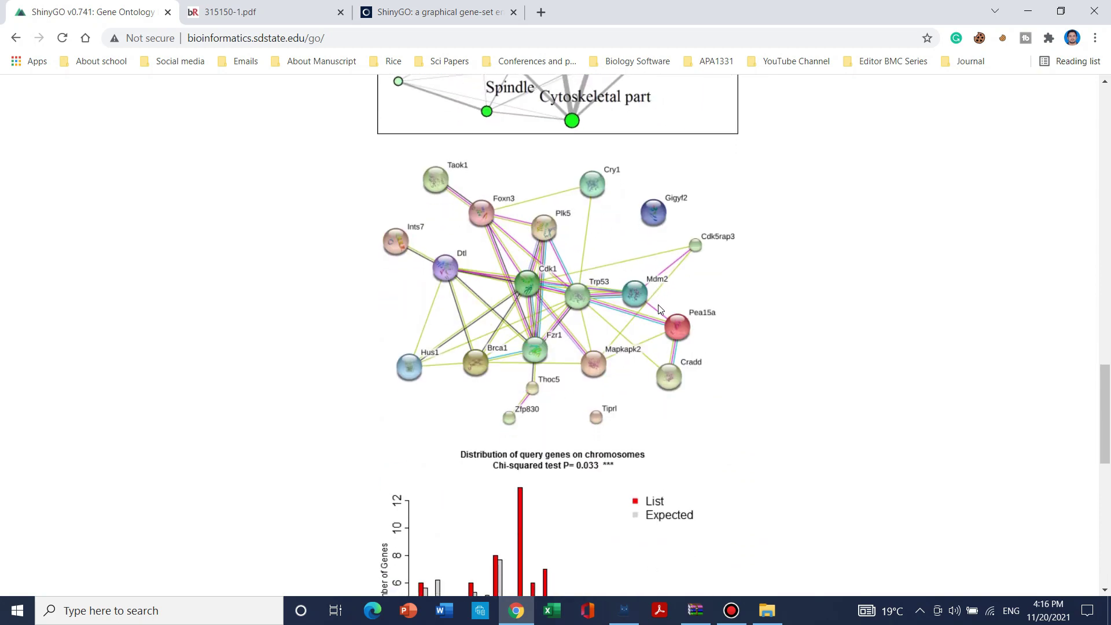
scroll(658, 305, down, 4)
scroll(640, 303, down, 3)
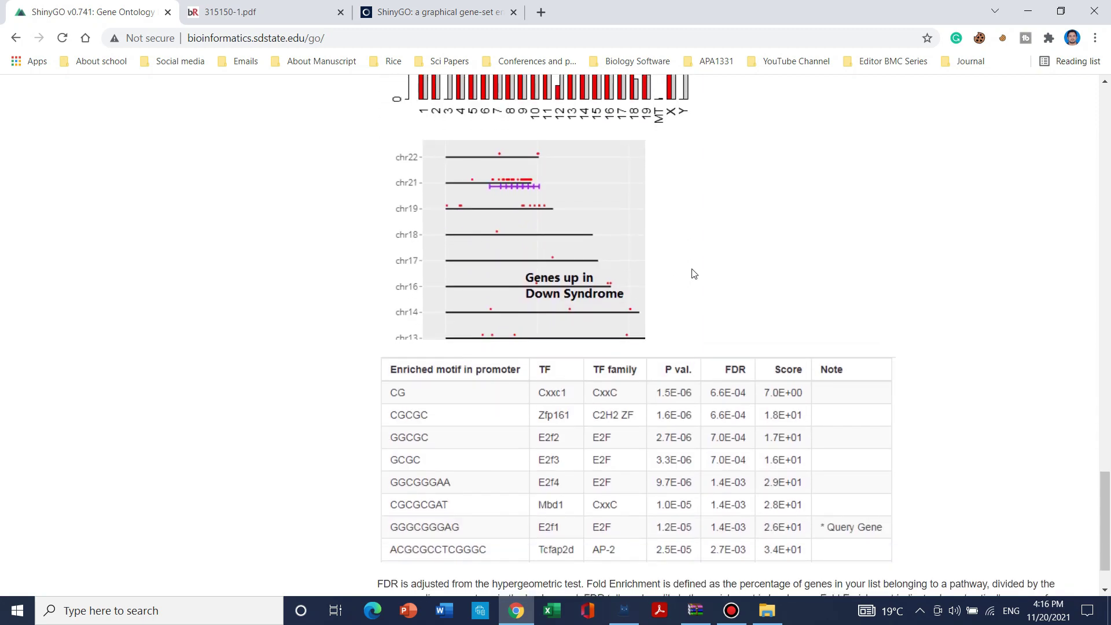
scroll(694, 274, down, 1)
scroll(690, 263, up, 3)
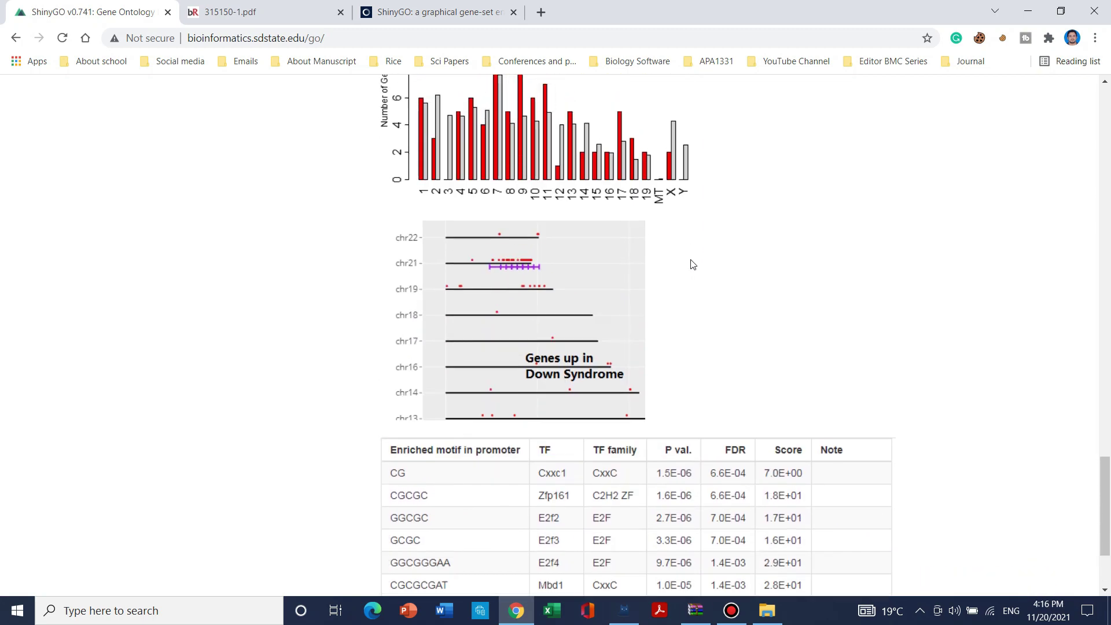
scroll(691, 264, down, 3)
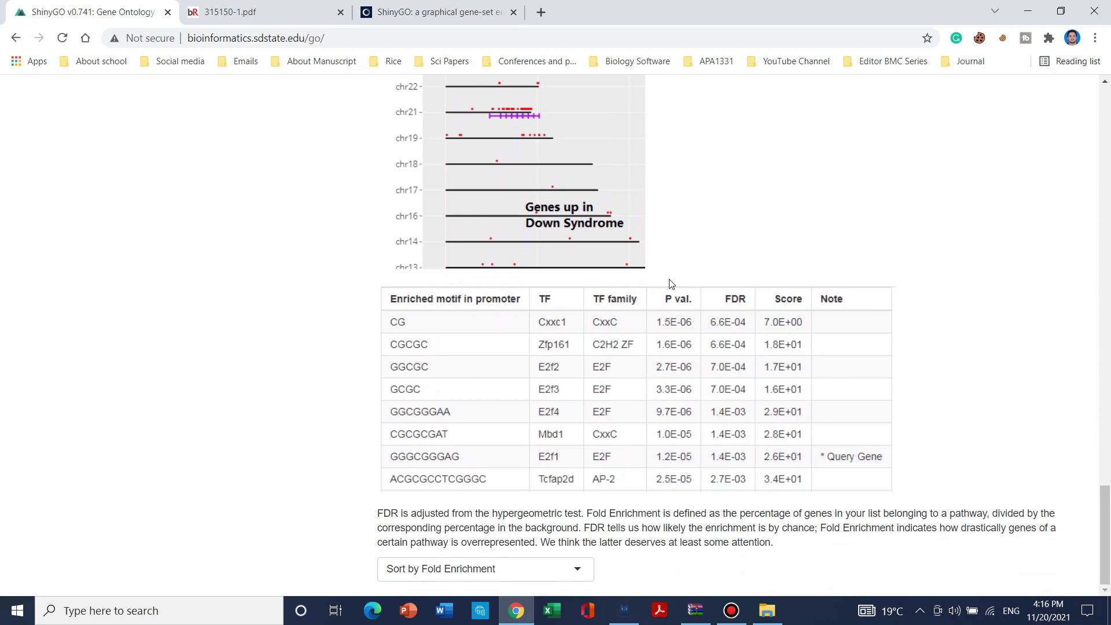
key(Home)
scroll(492, 290, down, 3)
scroll(348, 307, up, 3)
click(230, 327)
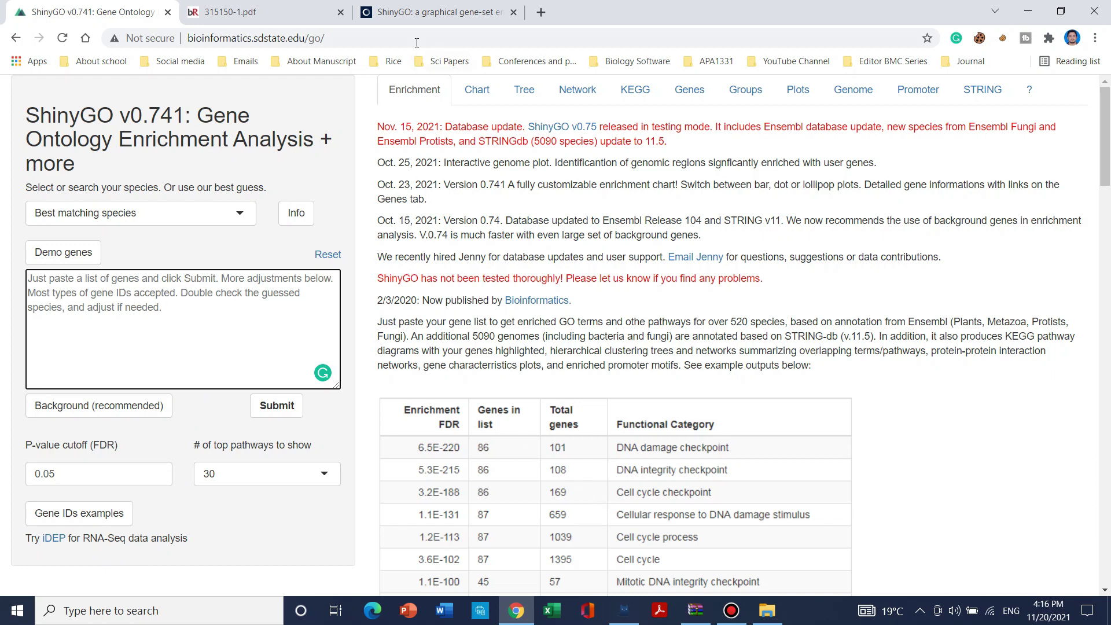
Step: Copy the Table 2 radiation-upregulated genes from 315150-1.pdf and focus ShinyGO's gene box
click(255, 12)
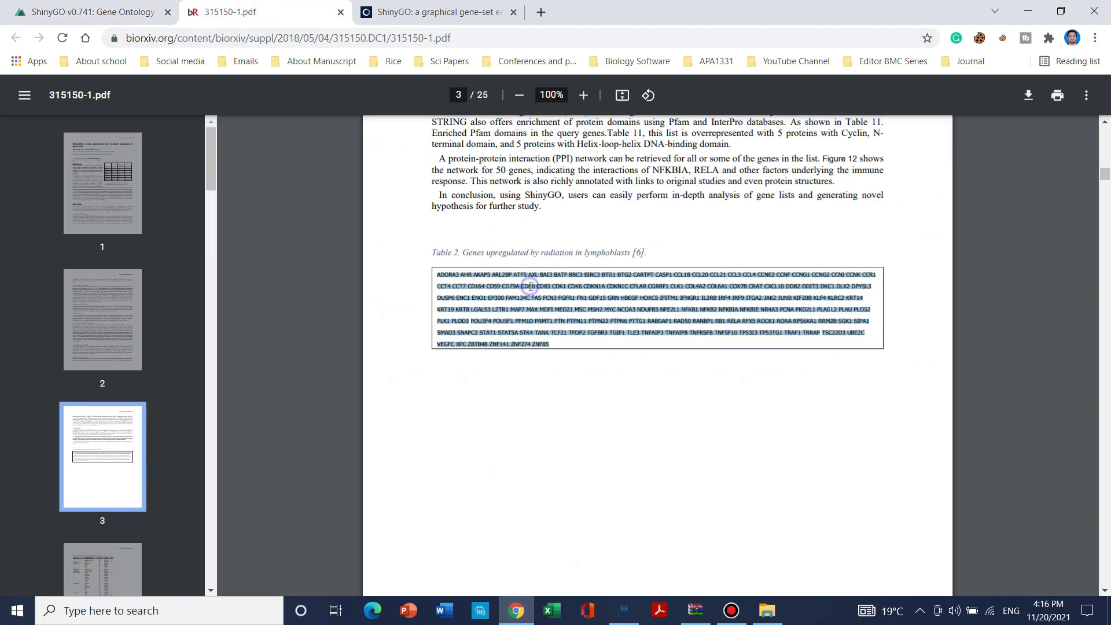
right_click(531, 287)
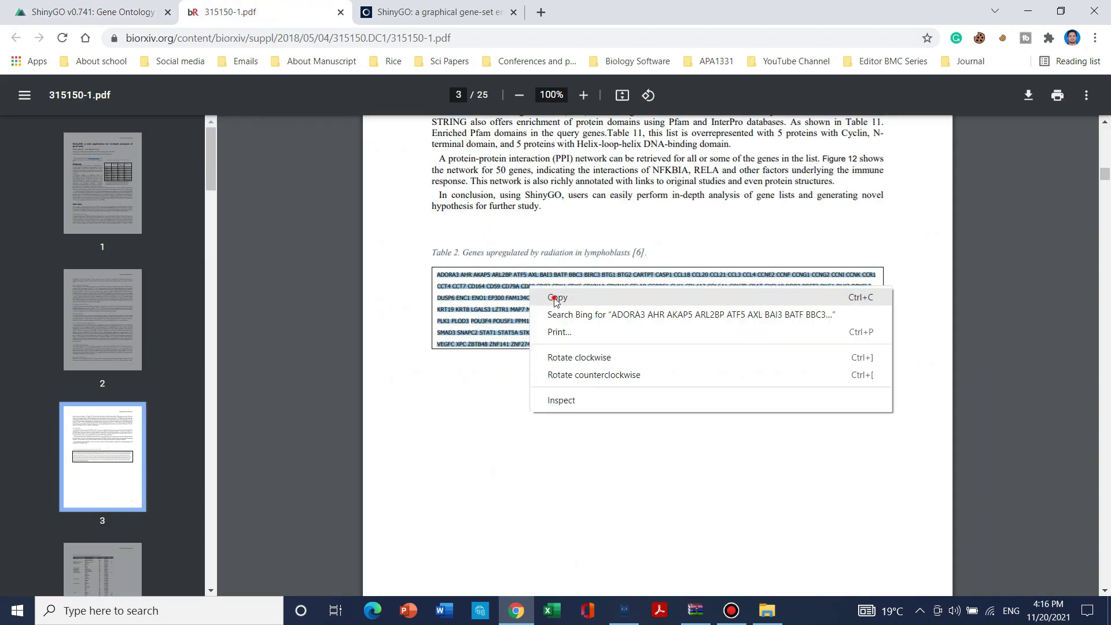
click(553, 297)
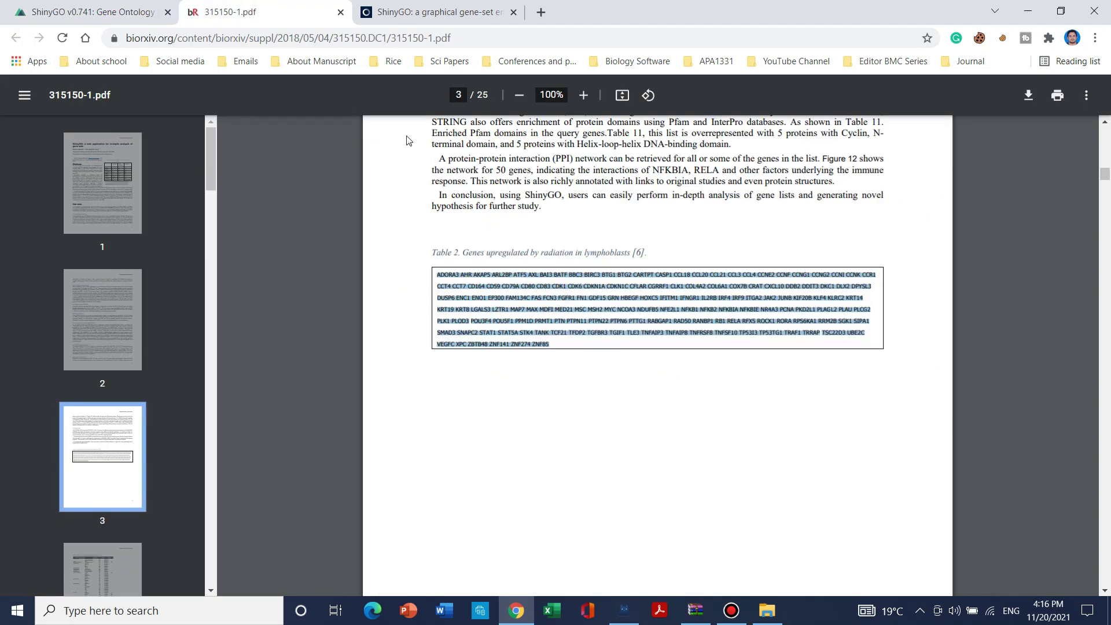
click(110, 9)
click(161, 282)
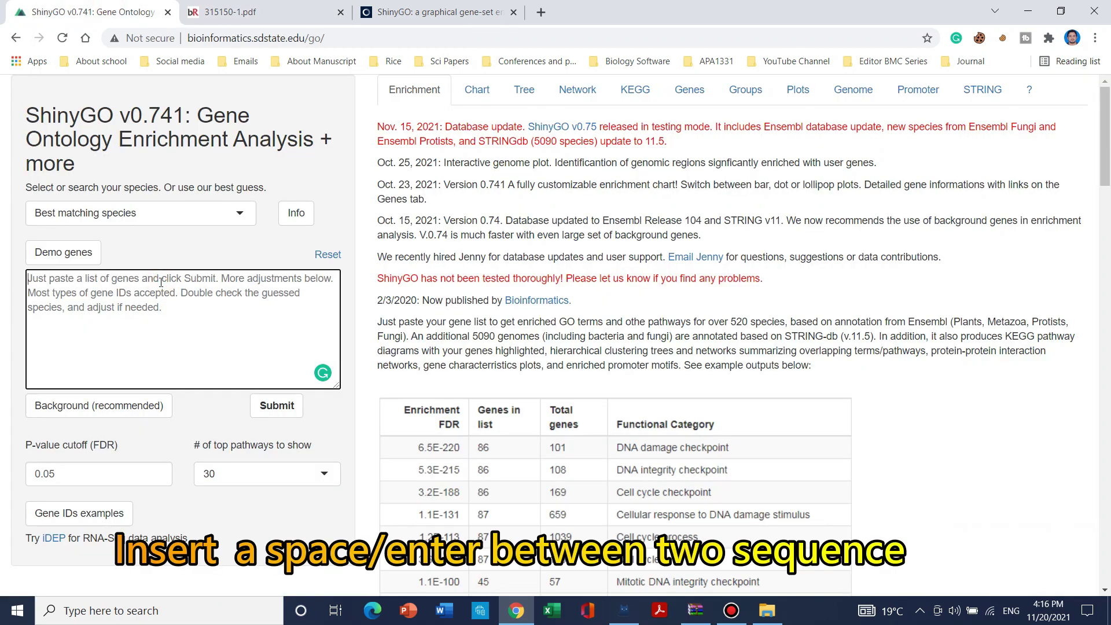
Step: Paste the copied genes, ADORA3 through ZNF85, into the gene list box and scroll it to the top
key(ctrl+v)
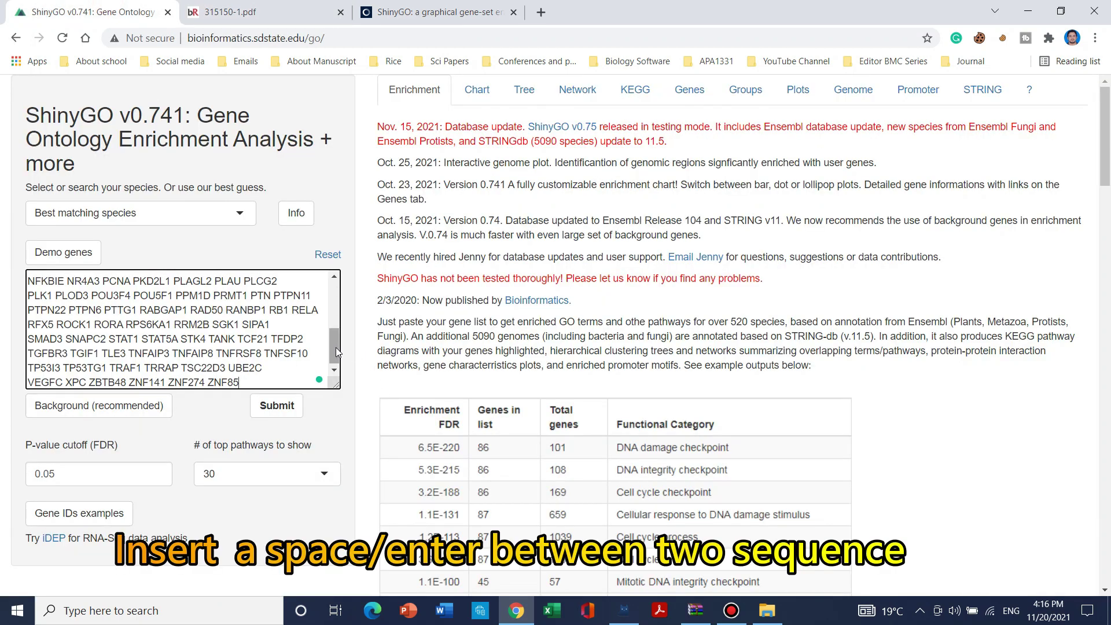
scroll(335, 347, up, 5)
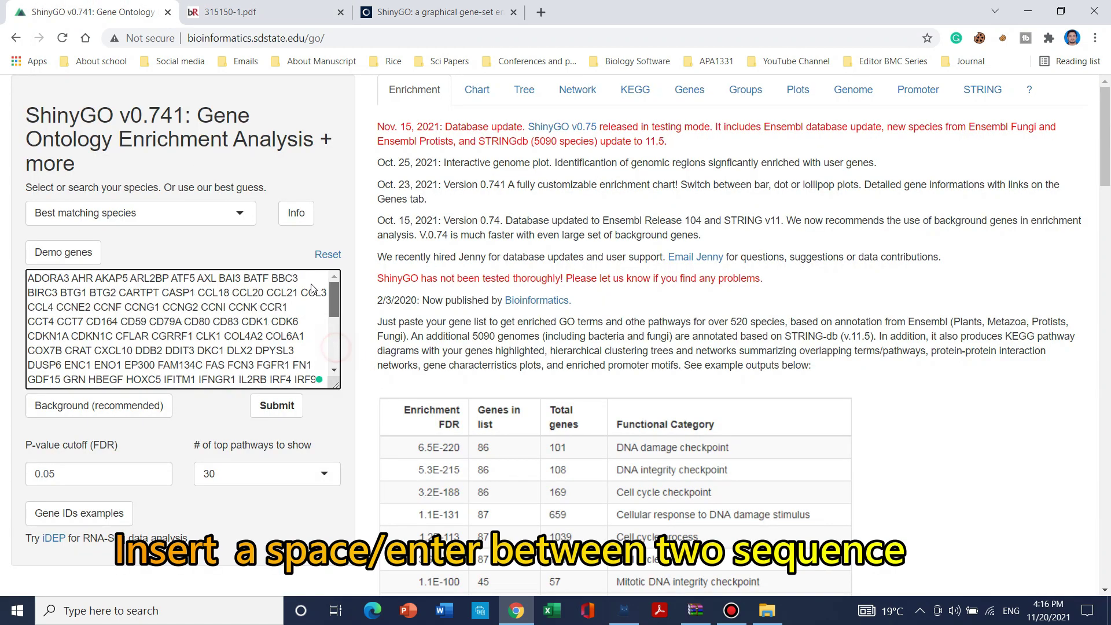
click(76, 411)
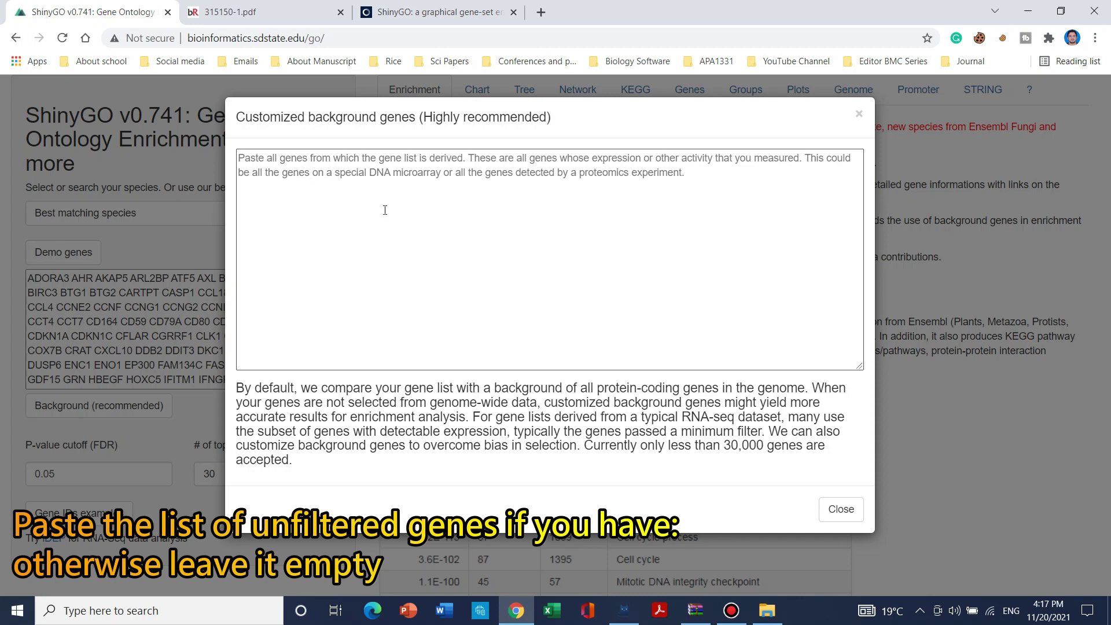
Step: Close the background genes panel without adding genes, keeping the default protein-coding background
click(370, 190)
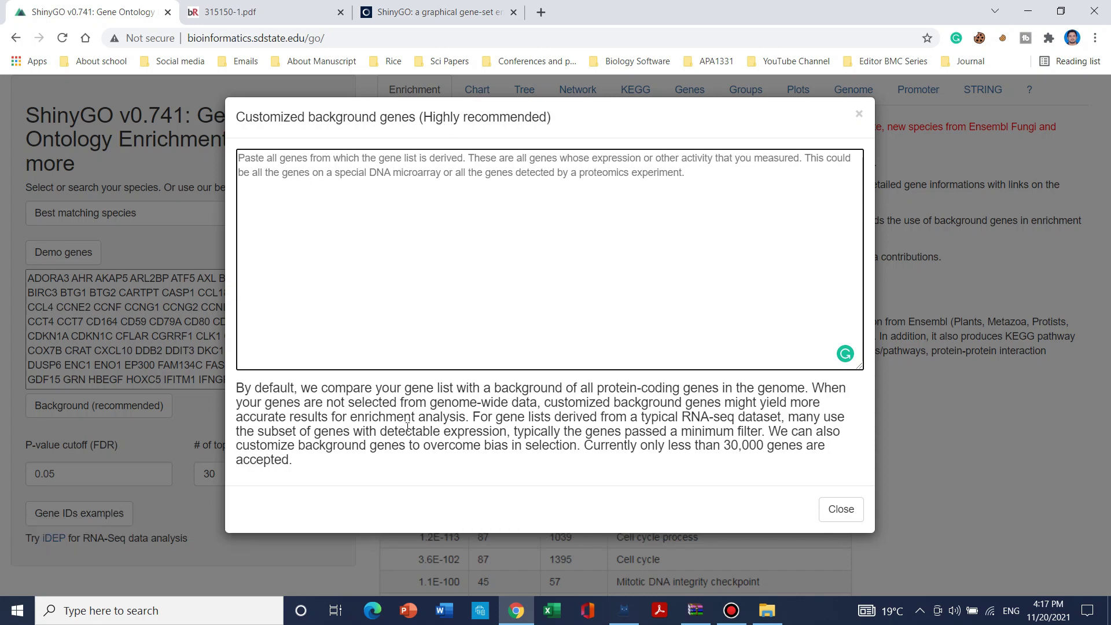
drag(466, 416, 232, 389)
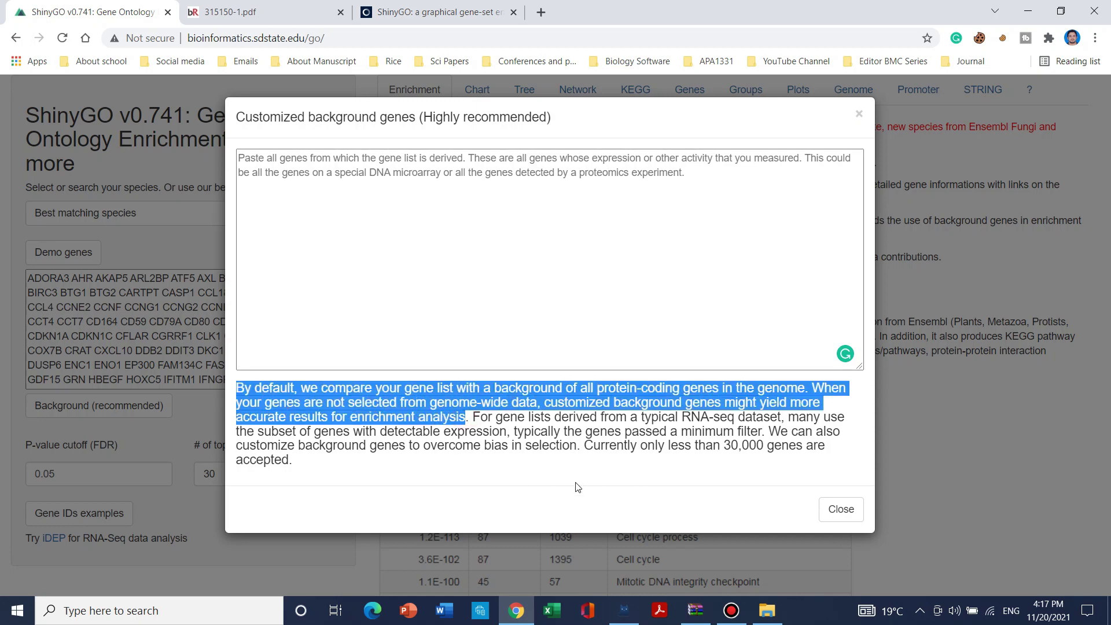
click(496, 480)
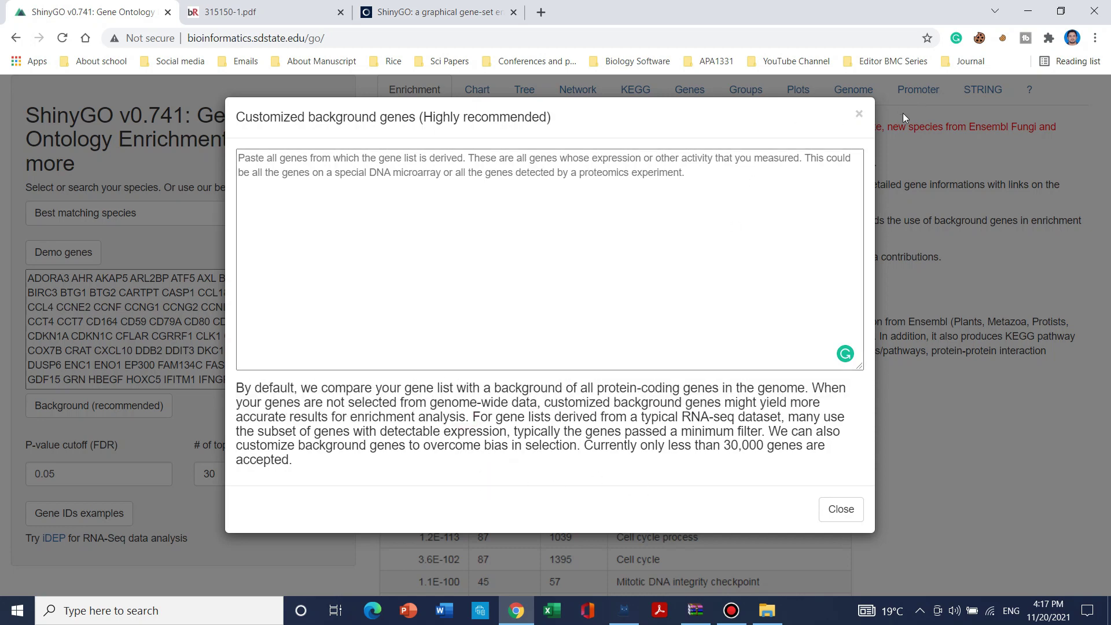
click(859, 117)
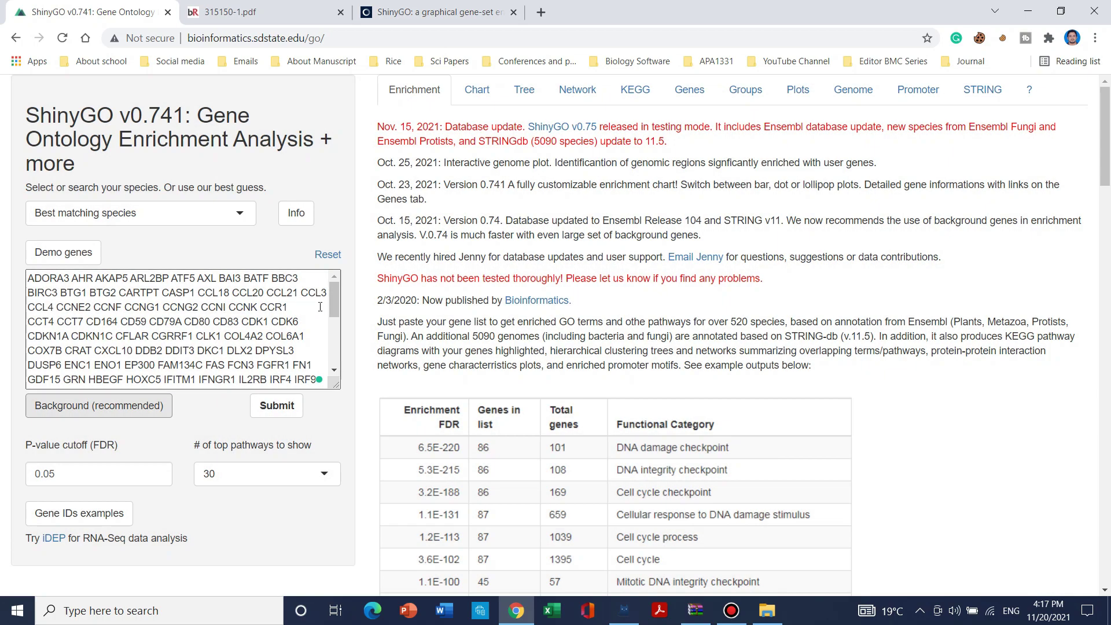
Step: Set the species to Human and submit the pasted gene list for enrichment analysis
drag(332, 300, 345, 366)
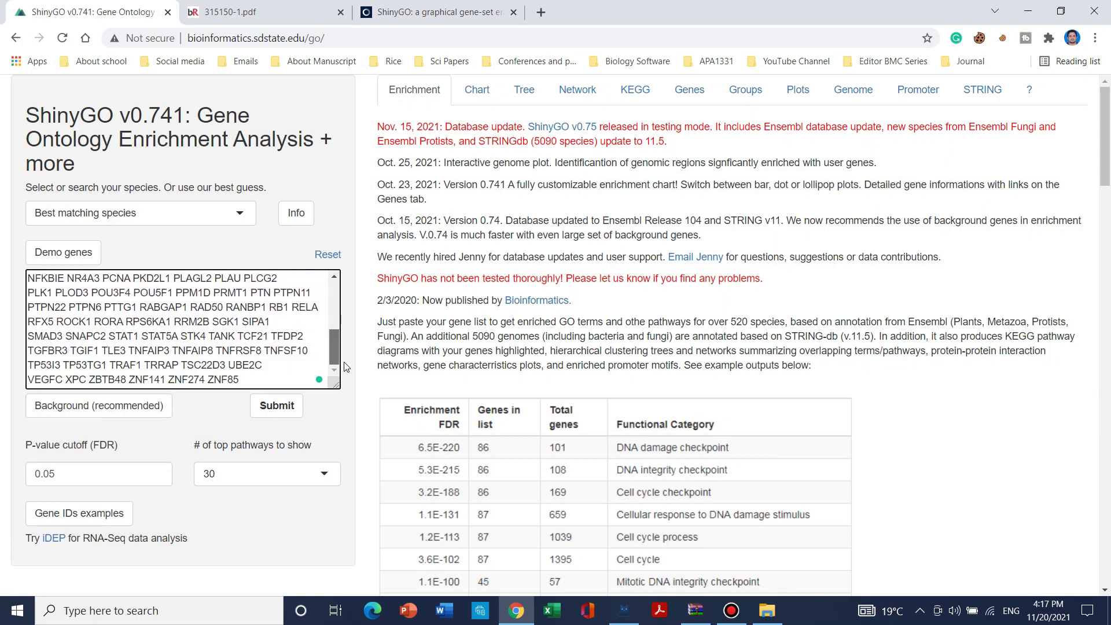
scroll(207, 298, up, 5)
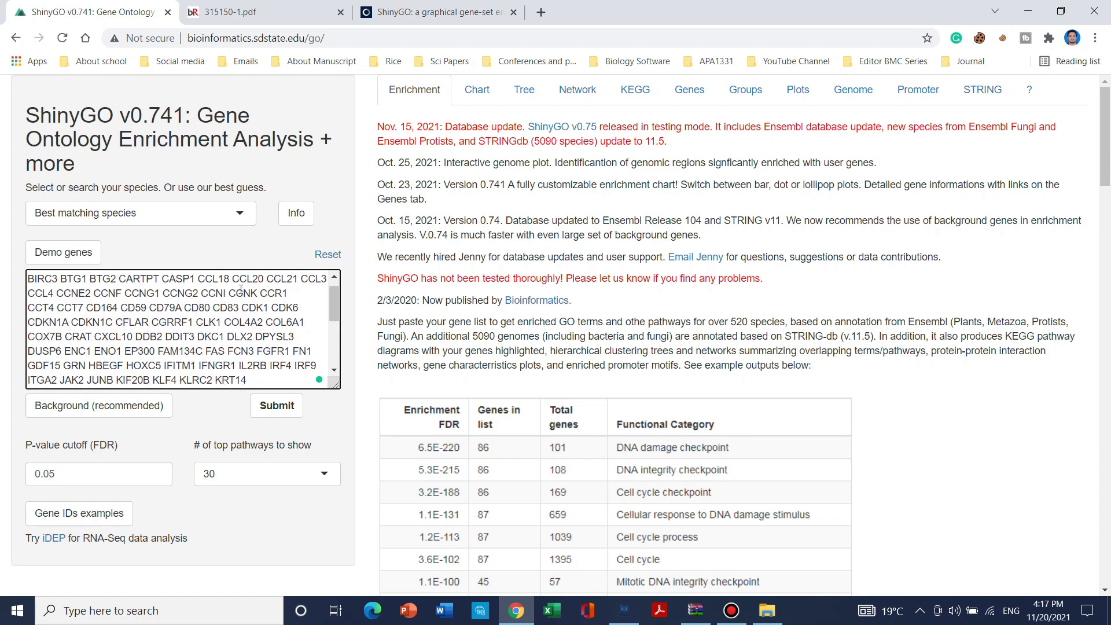
scroll(242, 292, up, 1)
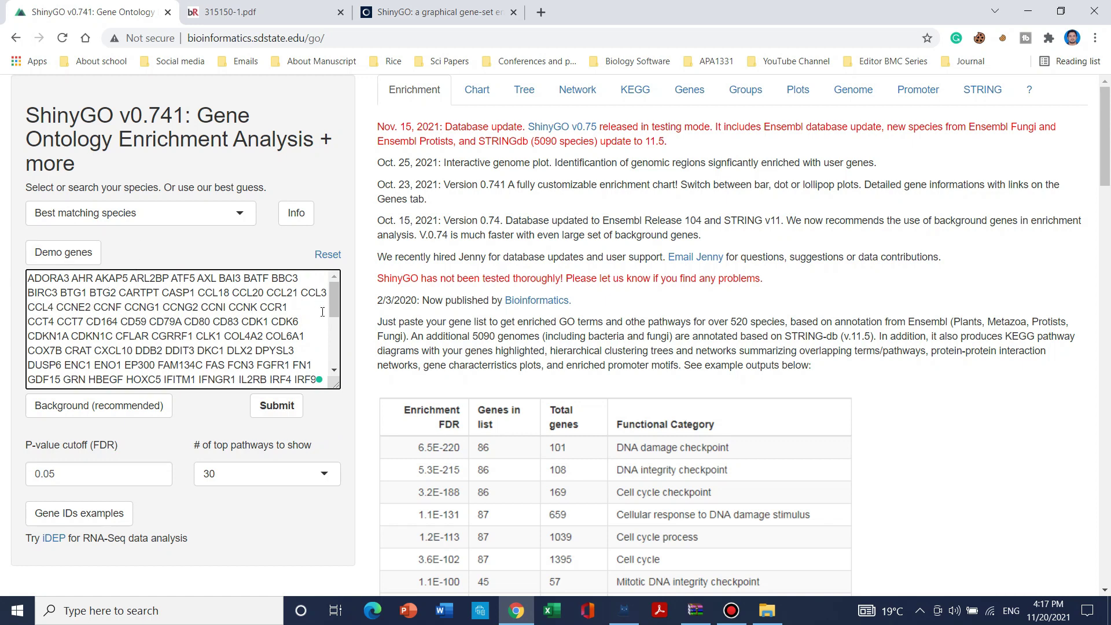
click(69, 279)
drag(340, 302, 341, 360)
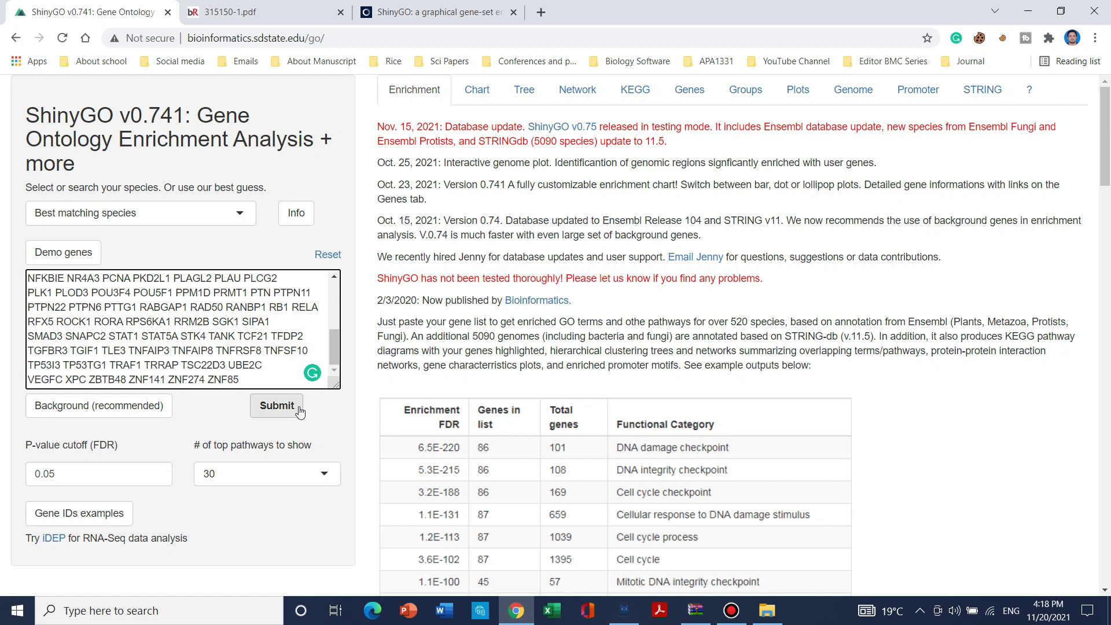
click(243, 214)
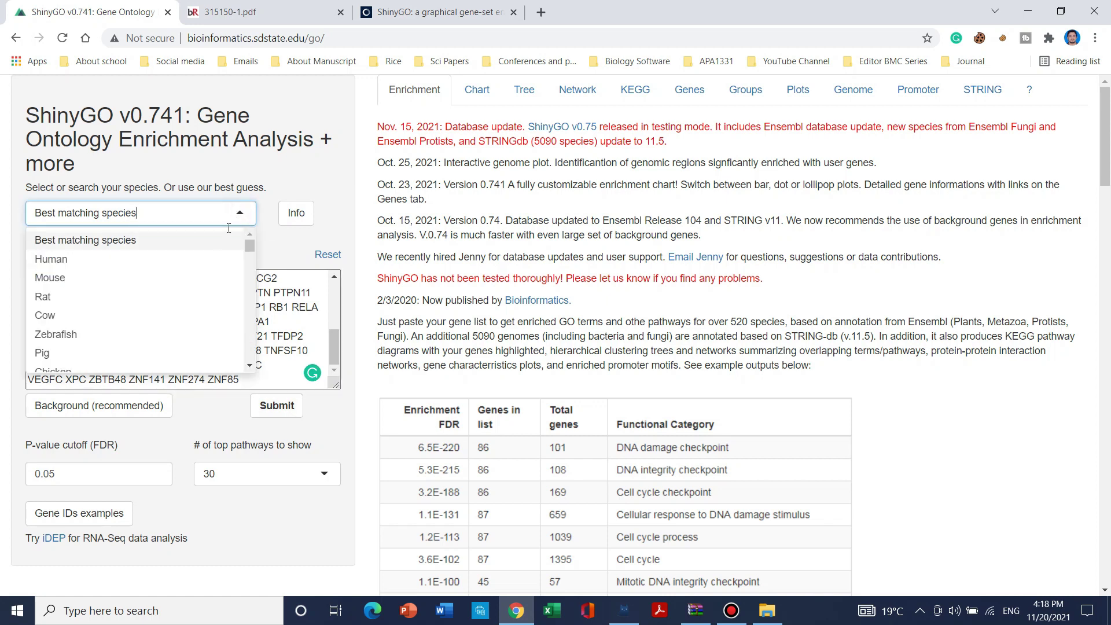
click(216, 261)
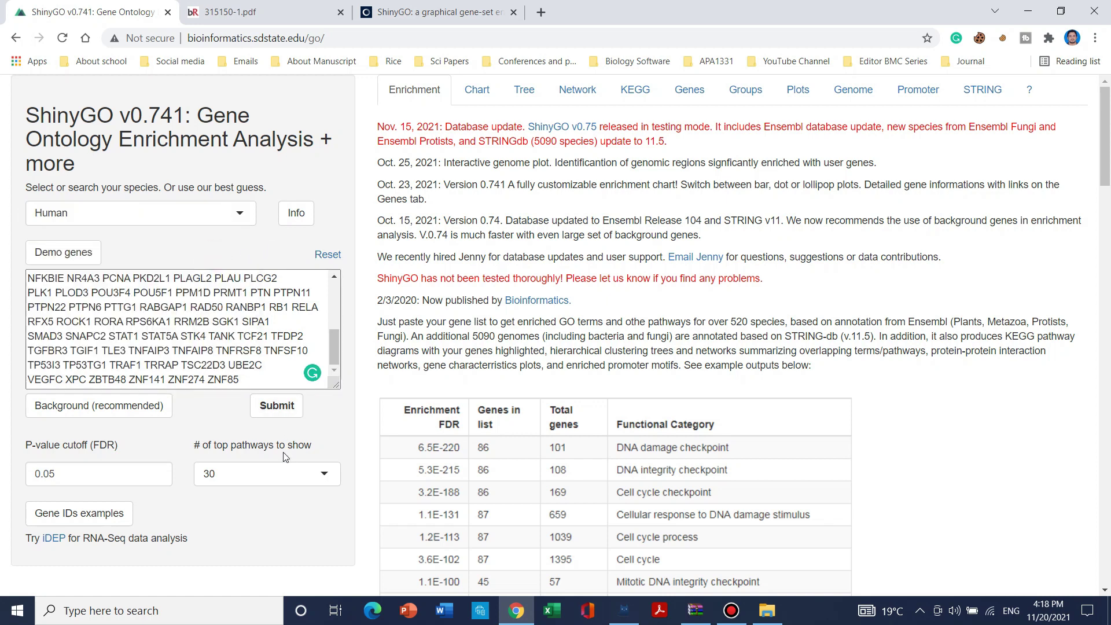
click(292, 408)
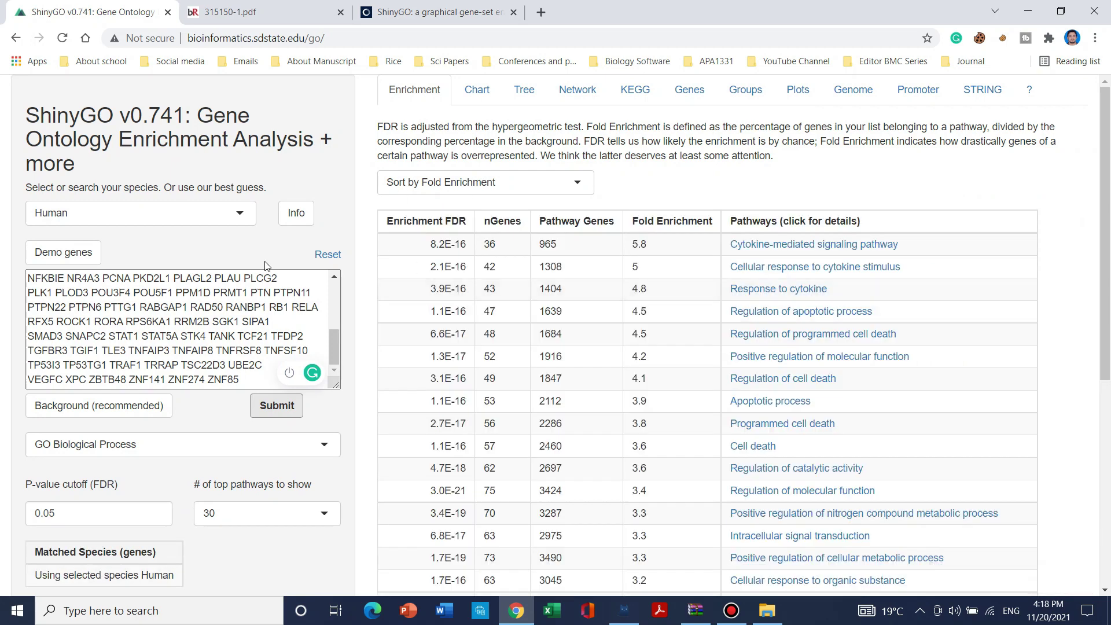
Step: Switch the enrichment results from the table to the Chart view
scroll(764, 208, down, 1)
mouse_move(1103, 223)
mouse_down()
mouse_move(1103, 425)
mouse_move(1102, 233)
mouse_up()
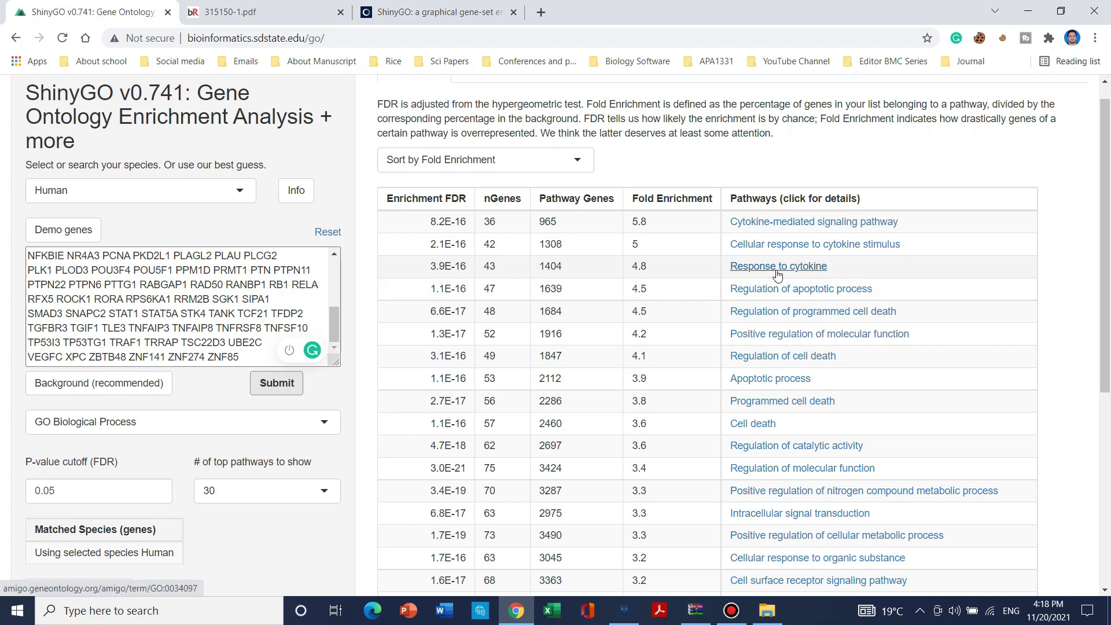
scroll(777, 275, up, 1)
drag(340, 345, 336, 297)
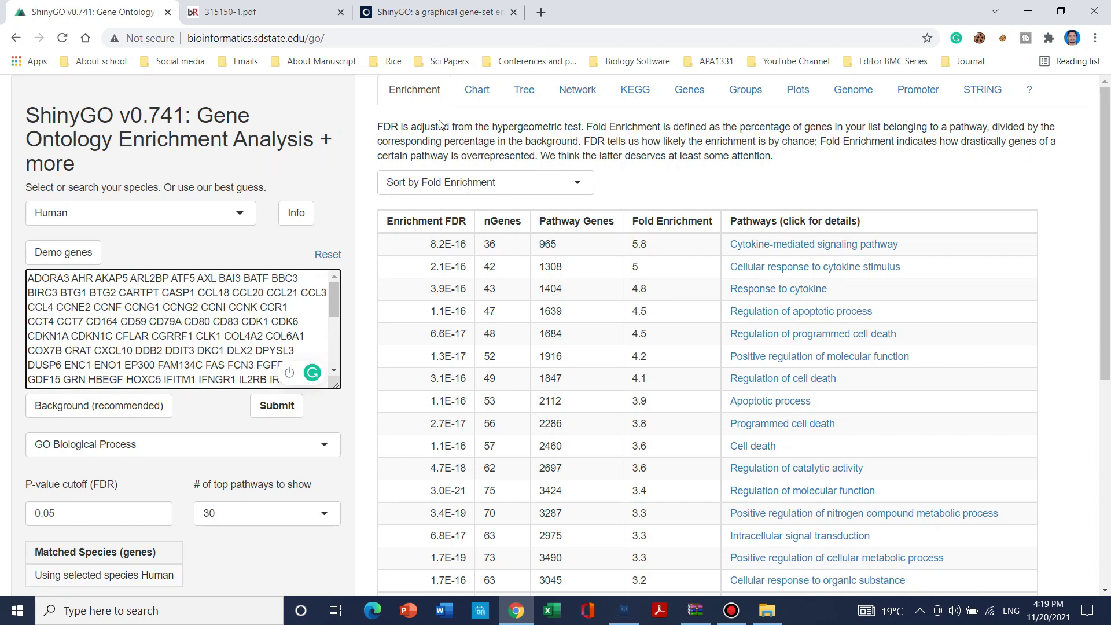
click(469, 92)
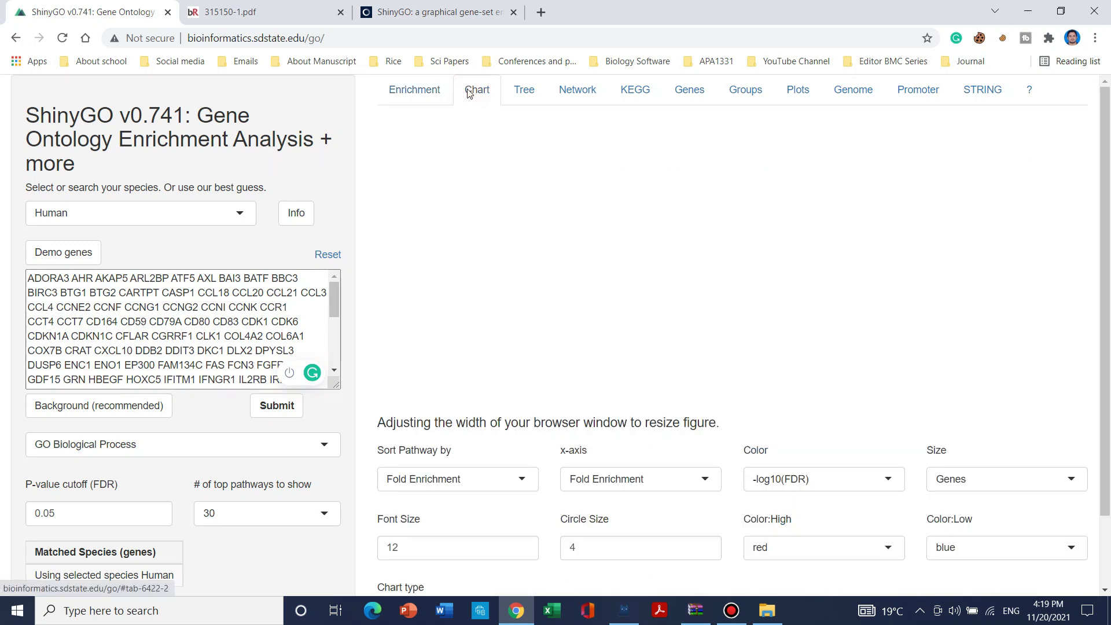
Step: Review the Sort Pathway by options, leaving the ordering unchanged
scroll(915, 415, down, 2)
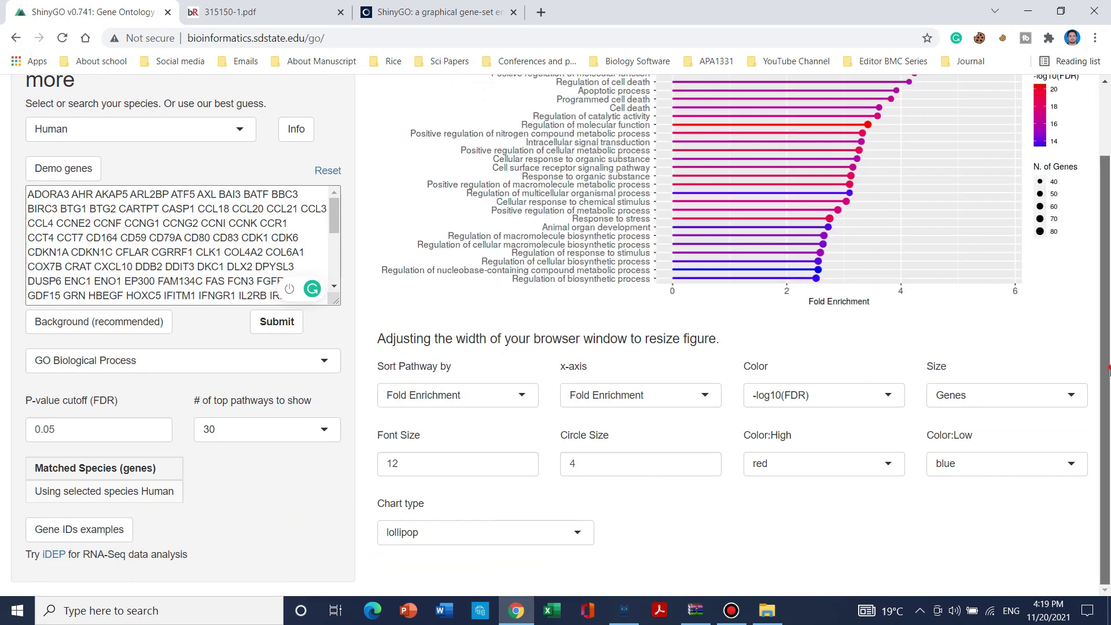
drag(1109, 370, 1096, 285)
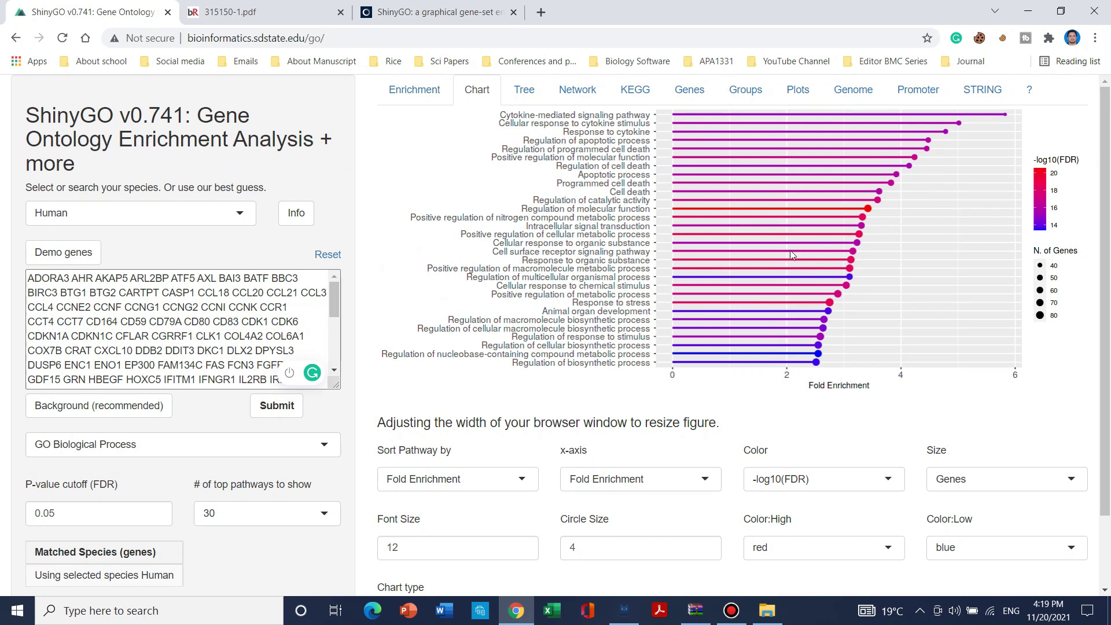
scroll(519, 457, down, 1)
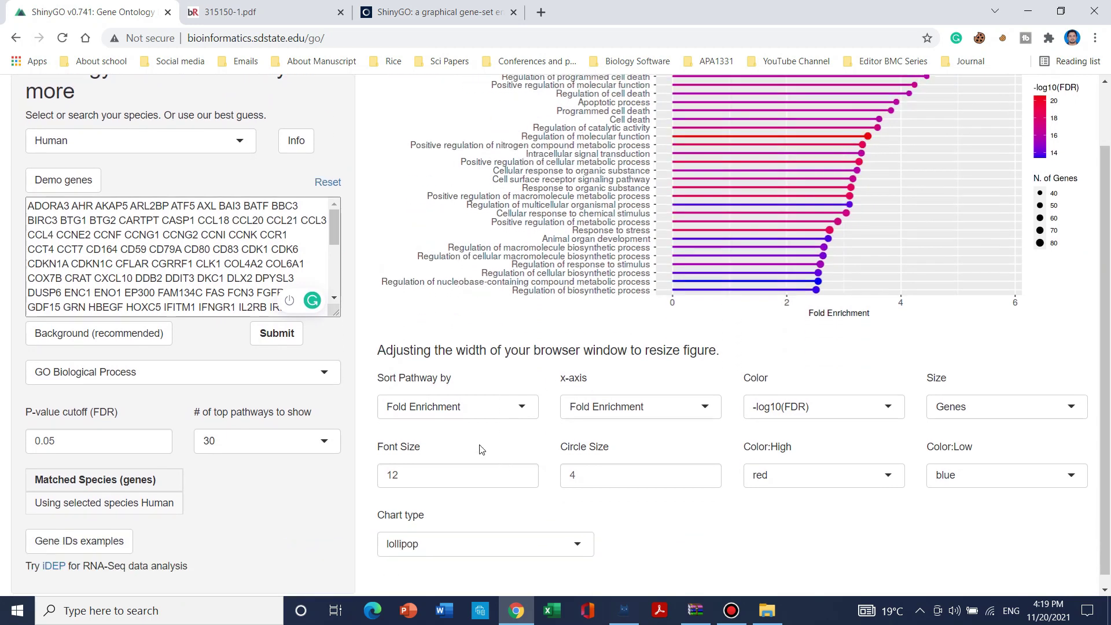
click(523, 407)
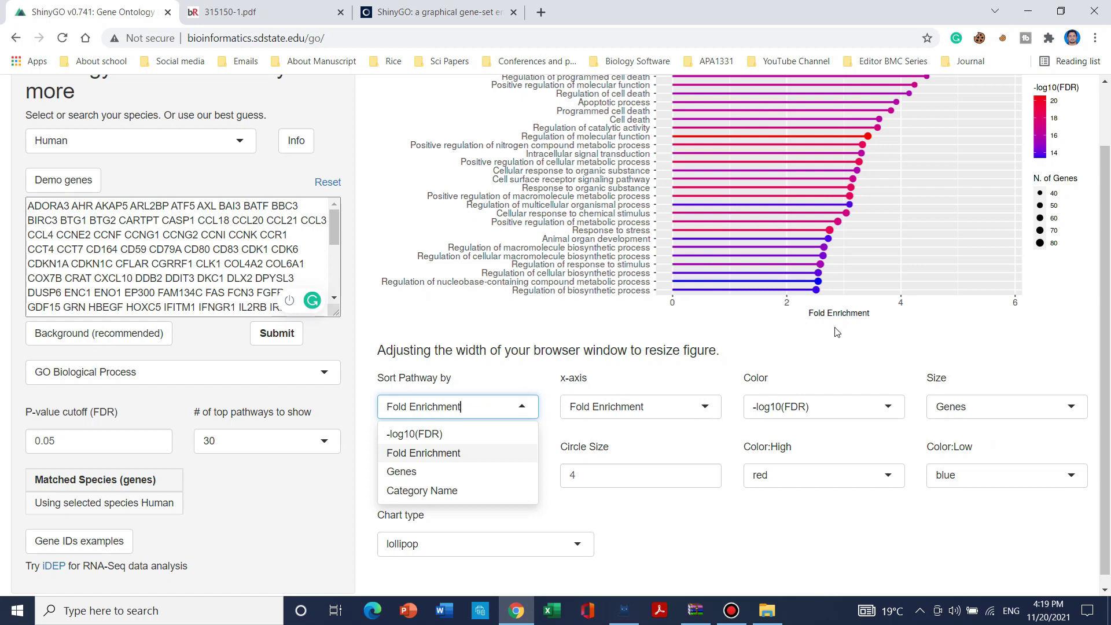
scroll(814, 396, up, 1)
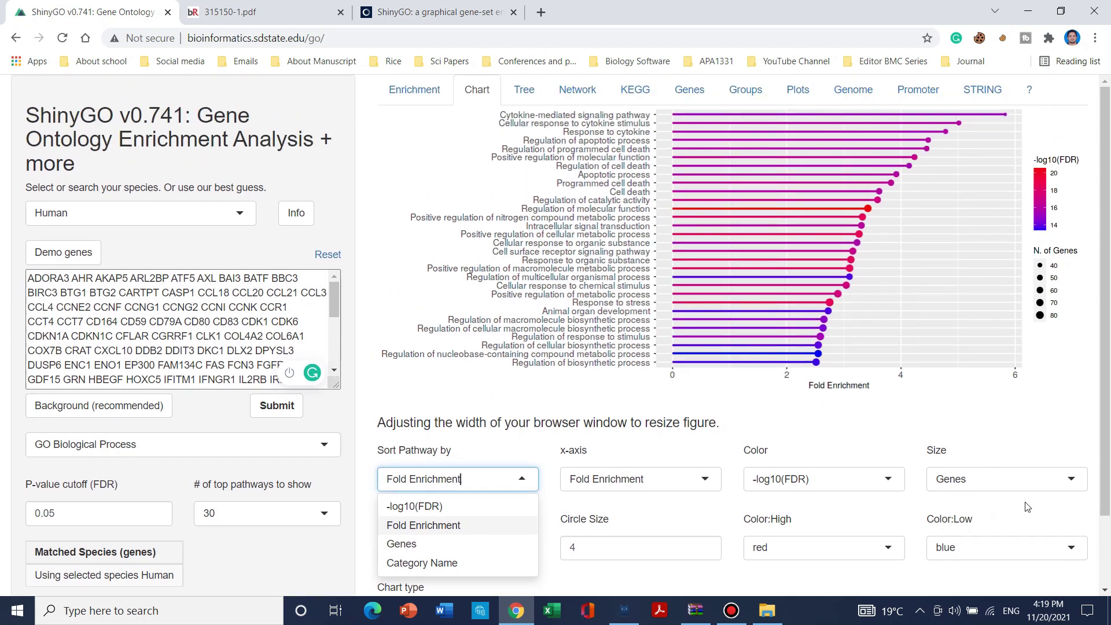
click(1024, 355)
scroll(407, 448, down, 1)
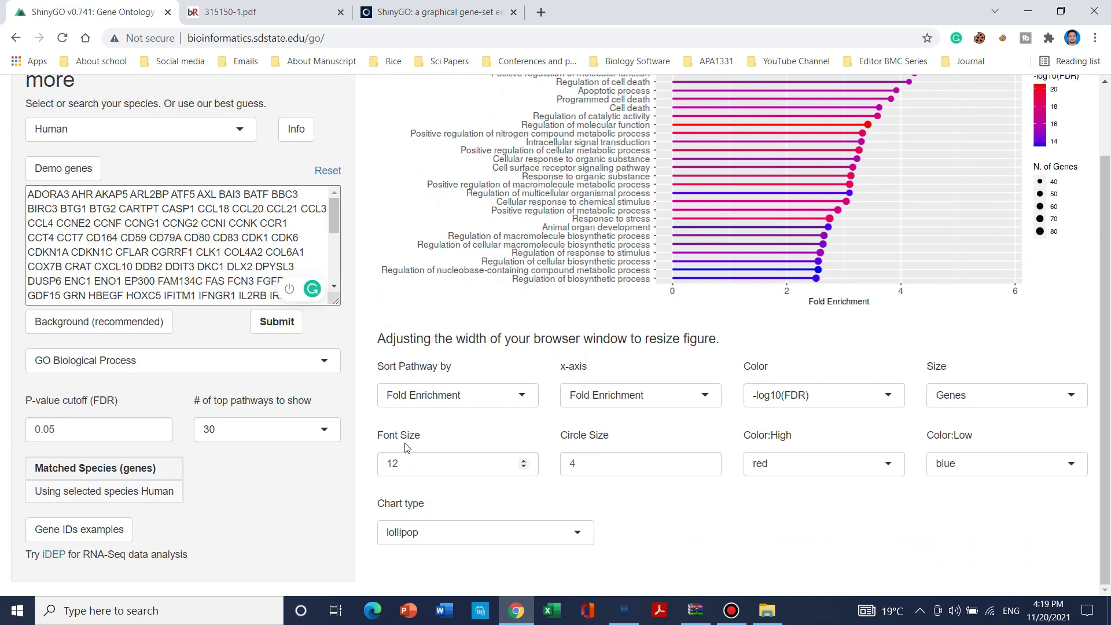
Step: Set the chart Font Size to 13 and the Circle Size to 5
click(525, 461)
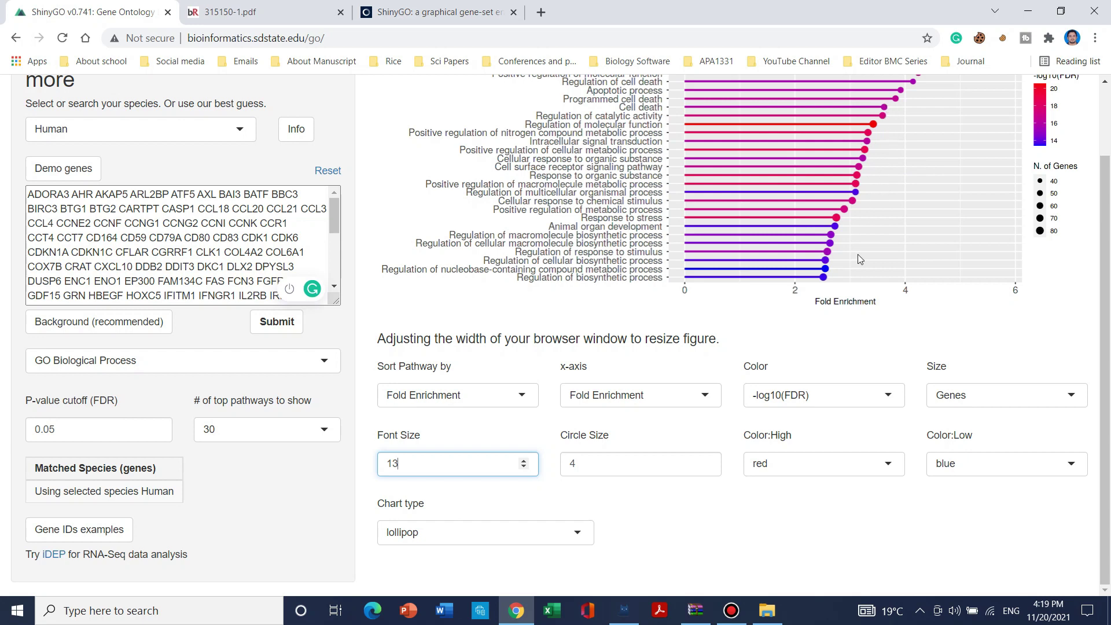
click(707, 460)
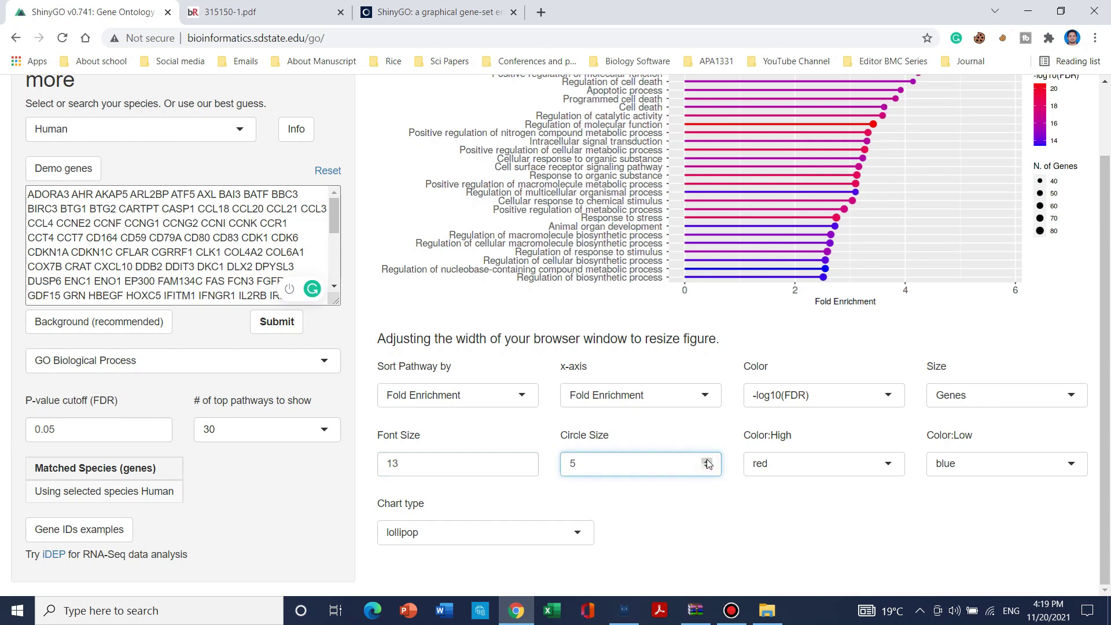
scroll(860, 266, up, 2)
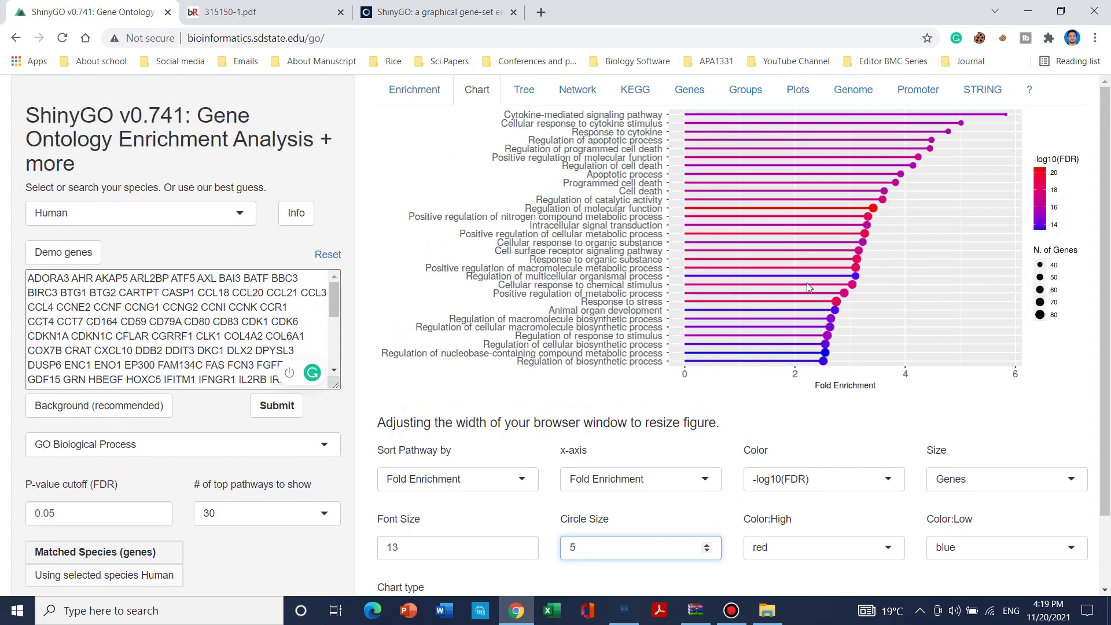
scroll(809, 287, down, 2)
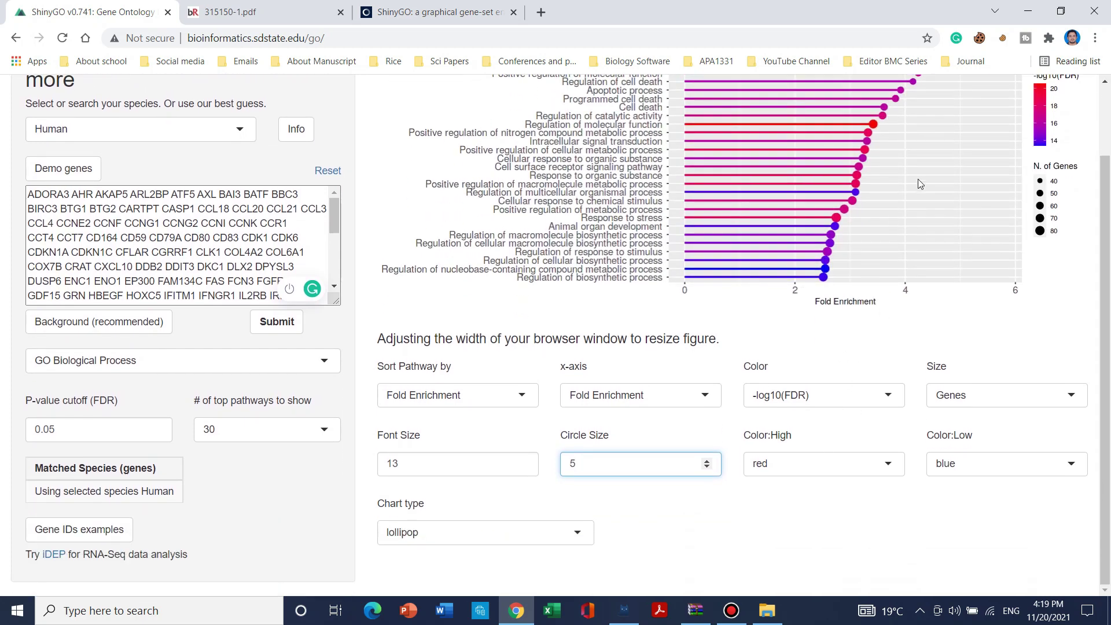
scroll(1042, 104, up, 2)
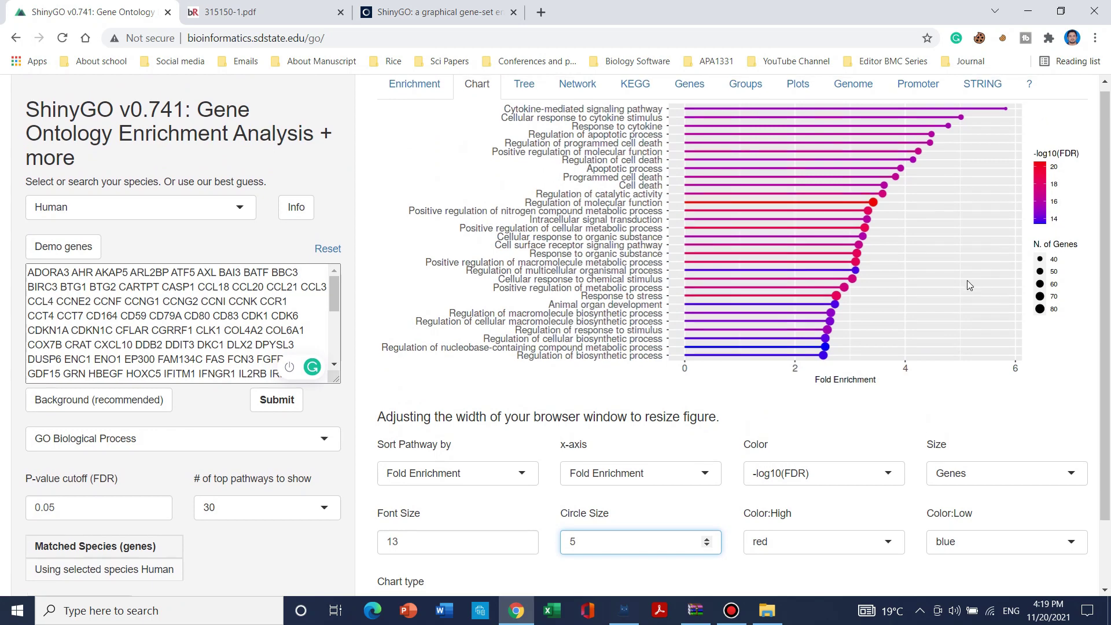
scroll(813, 483, down, 2)
scroll(896, 293, up, 2)
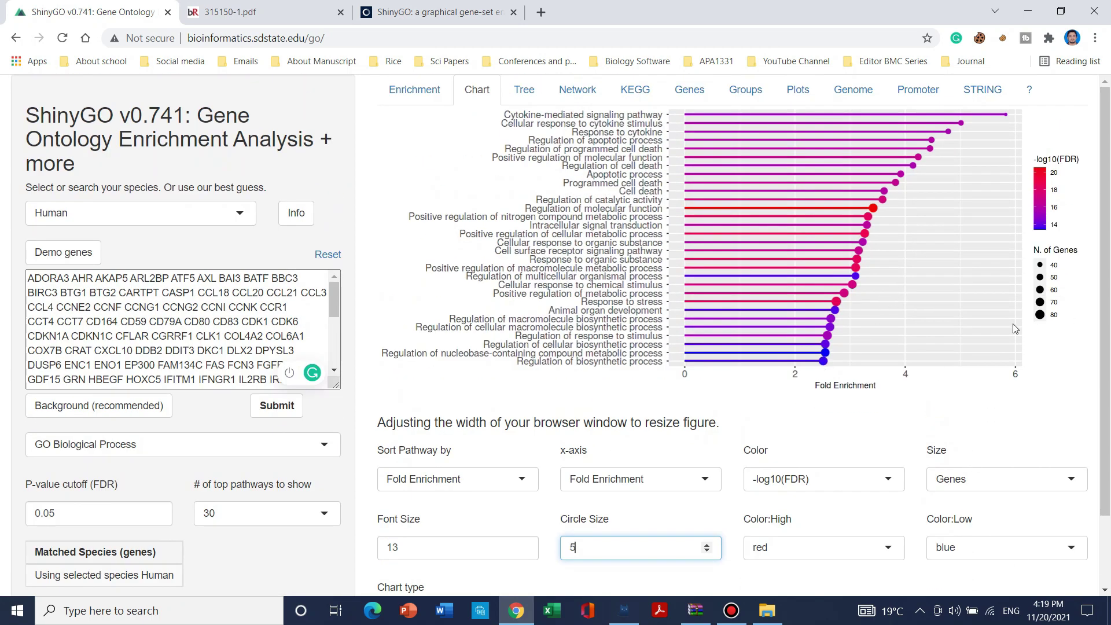
scroll(813, 443, down, 2)
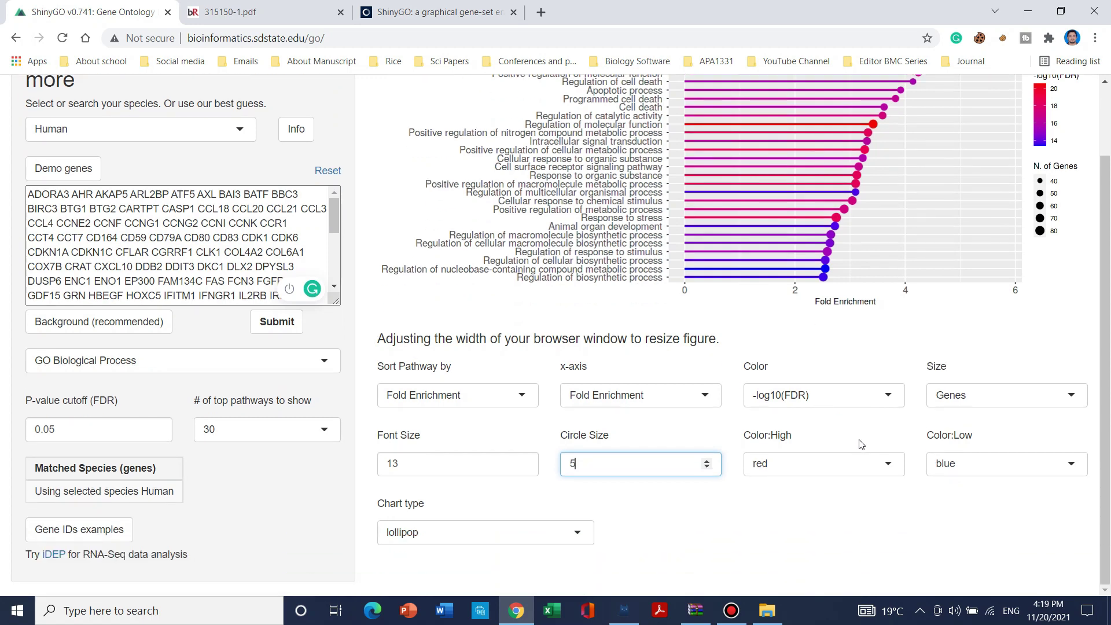
Step: Check the Color:High dropdown, keeping red for high -log10(FDR) values
click(890, 466)
click(888, 462)
click(888, 462)
click(928, 483)
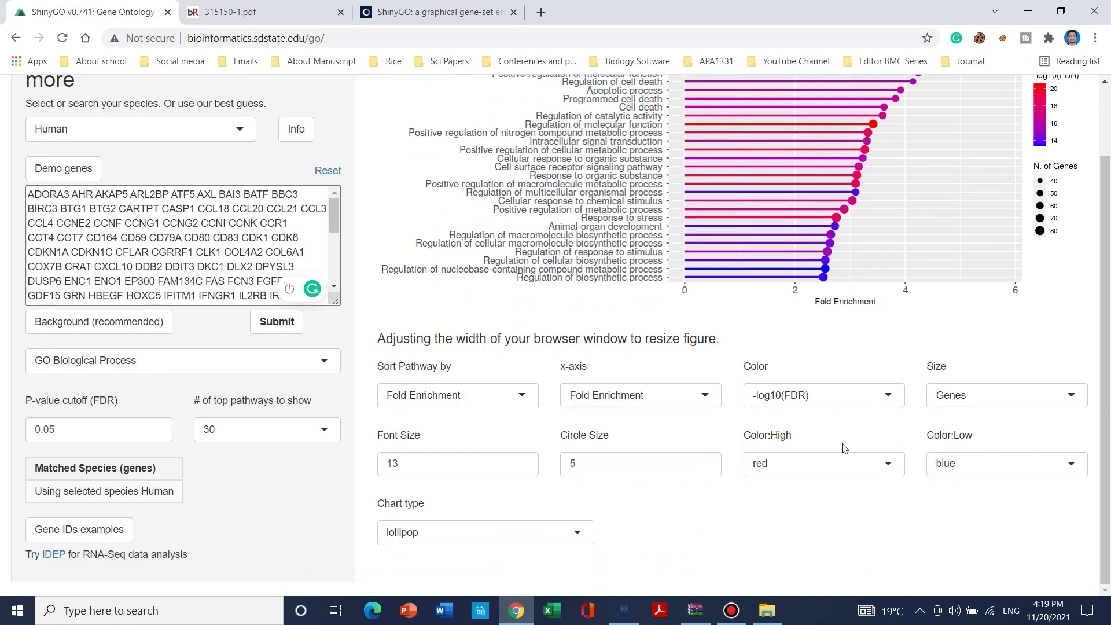
scroll(911, 173, up, 1)
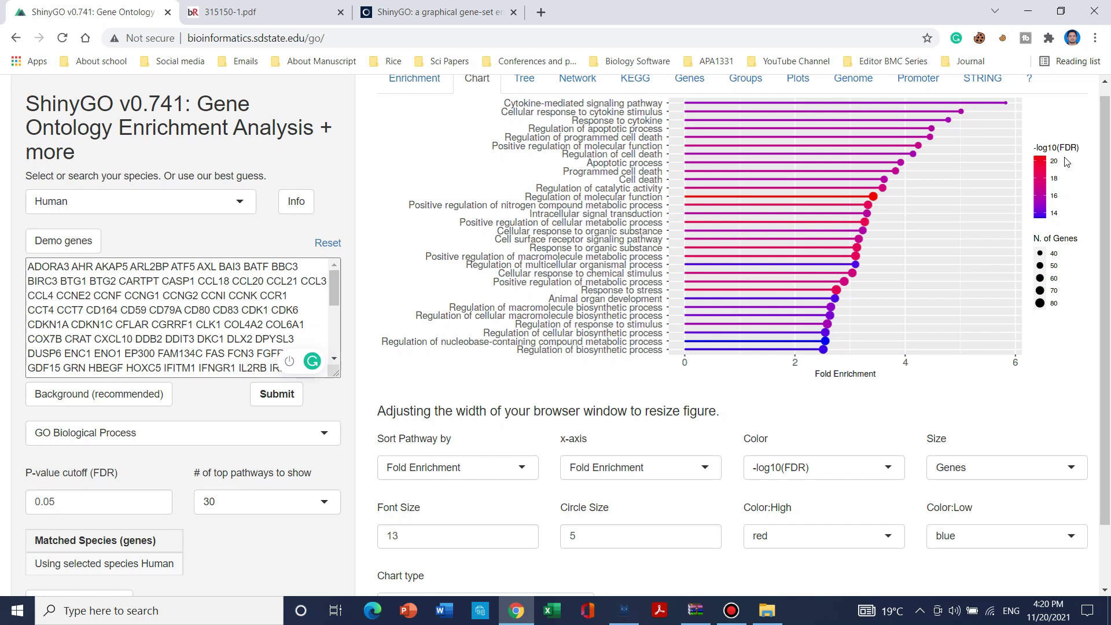
scroll(1067, 162, down, 1)
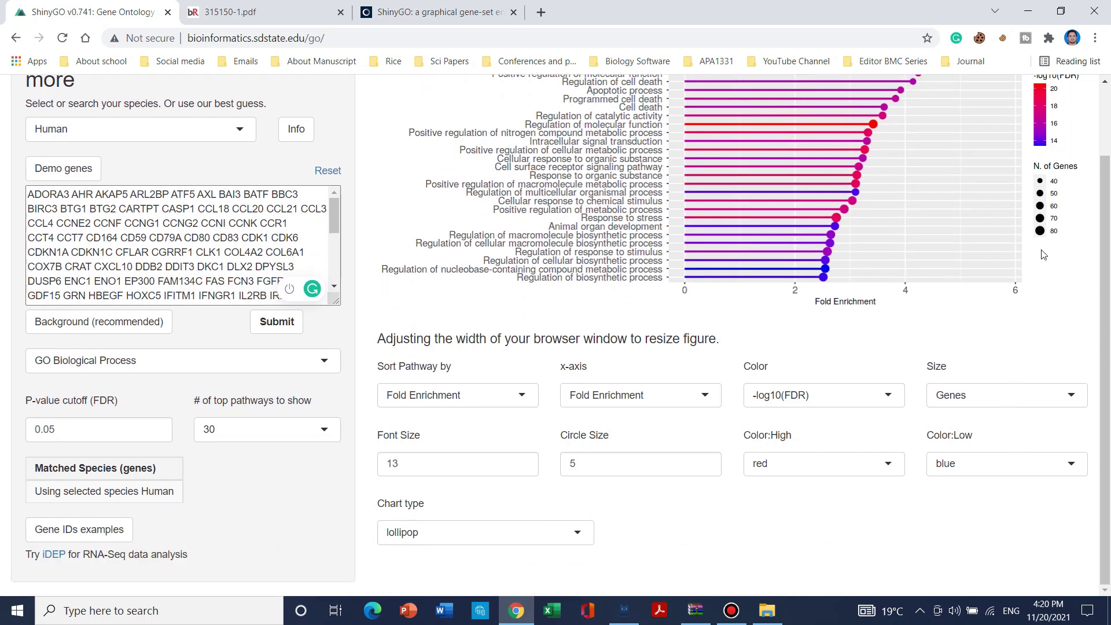
scroll(374, 440, up, 2)
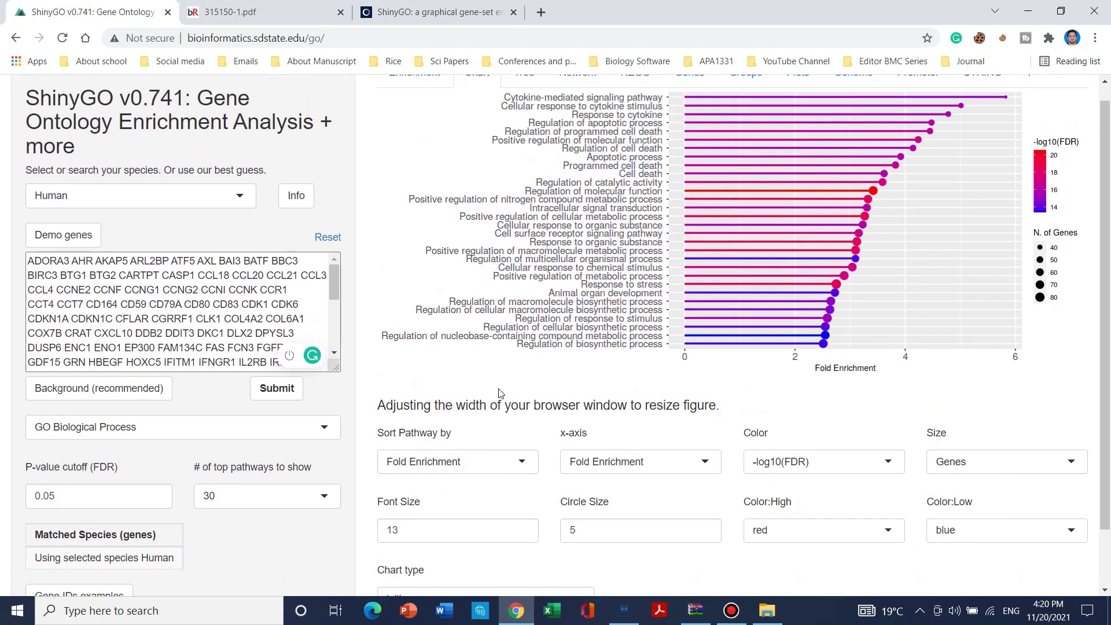
scroll(770, 206, down, 2)
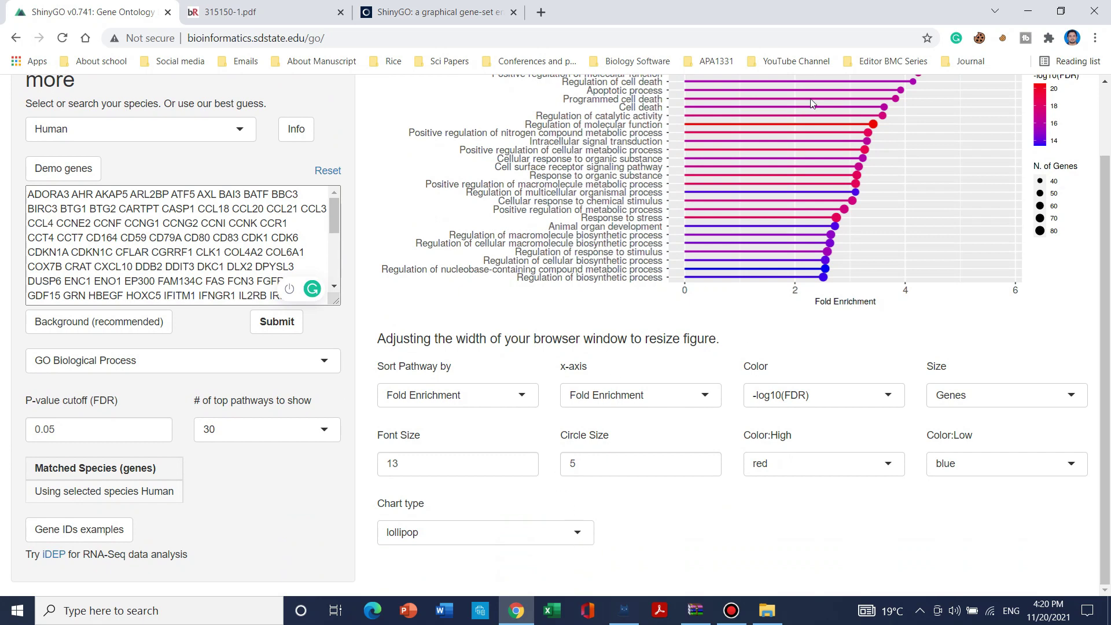
Step: Change the chart type to dotplot
click(577, 533)
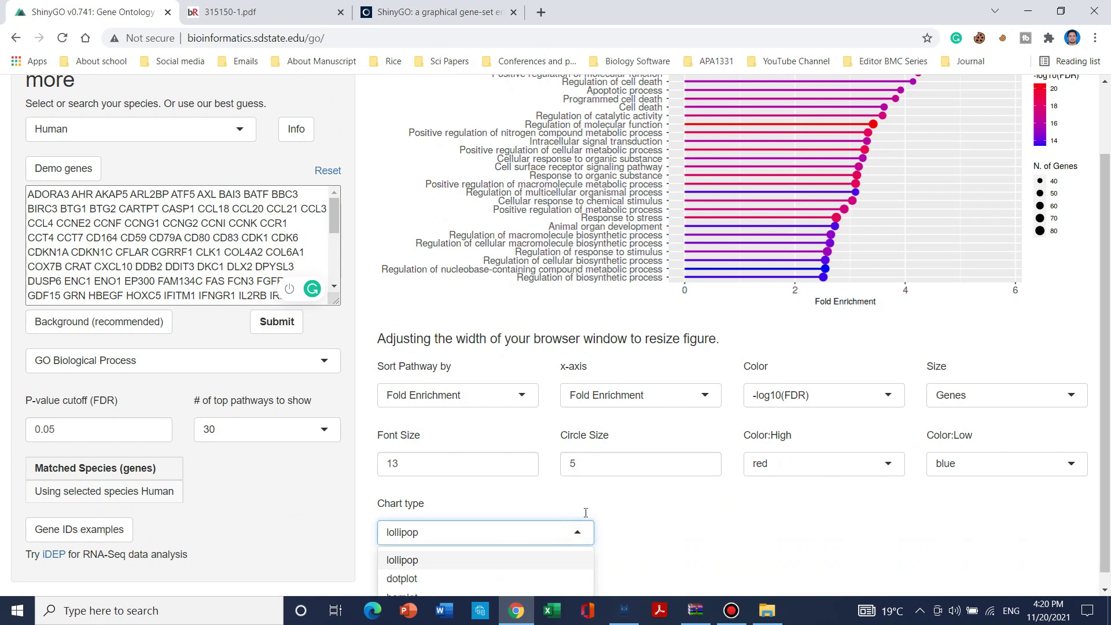
click(567, 566)
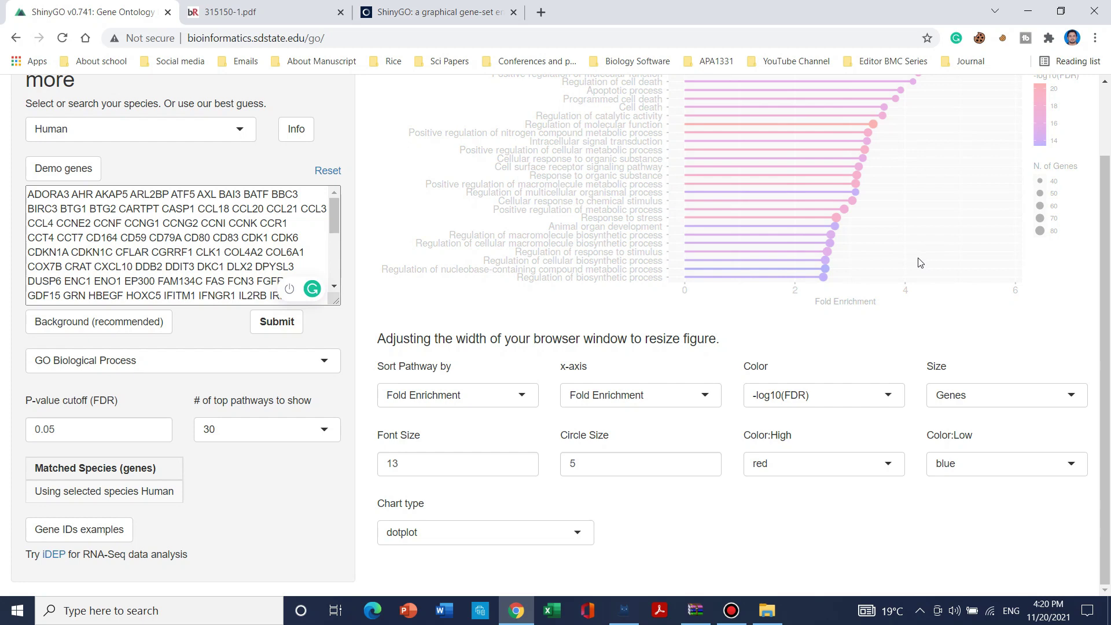
scroll(909, 271, up, 1)
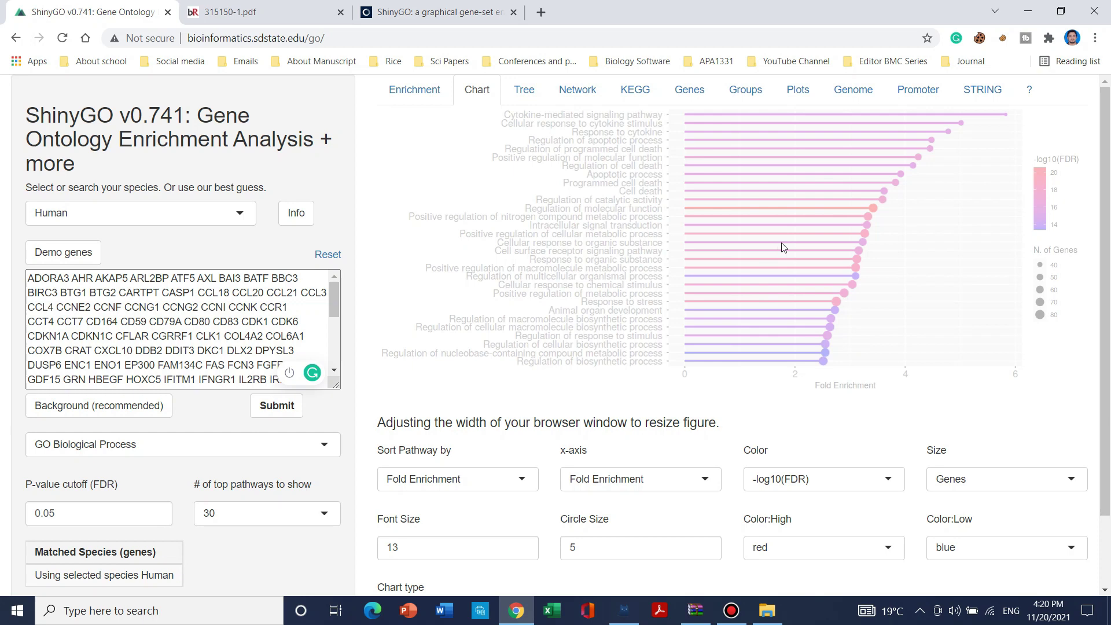
scroll(860, 304, down, 1)
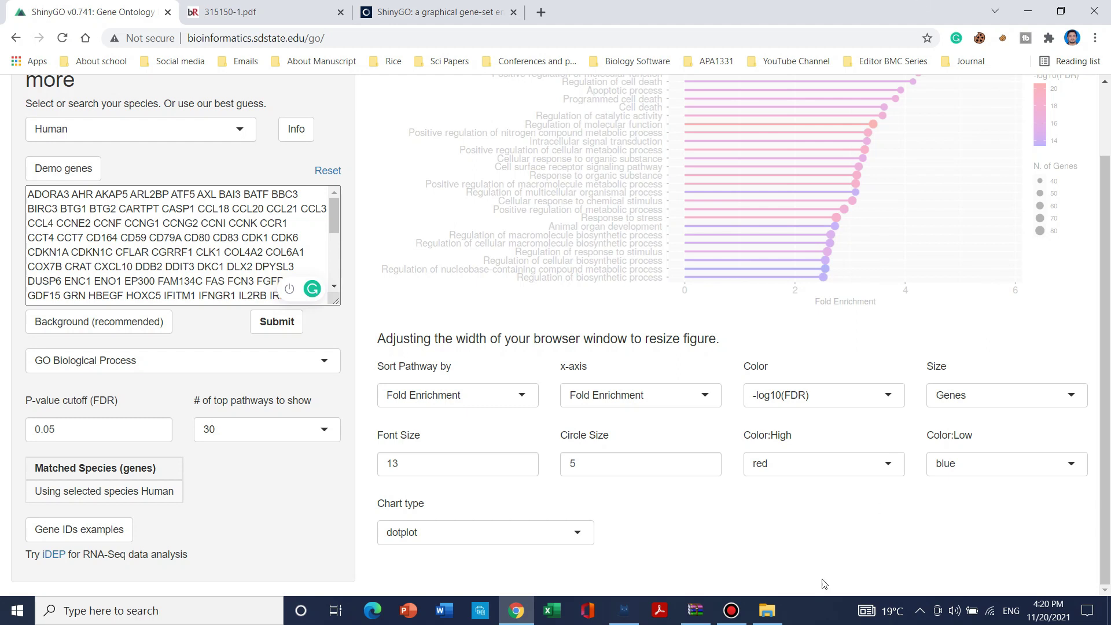
Step: Change the chart type to barplot and review the redrawn bars
click(555, 531)
scroll(559, 553, down, 1)
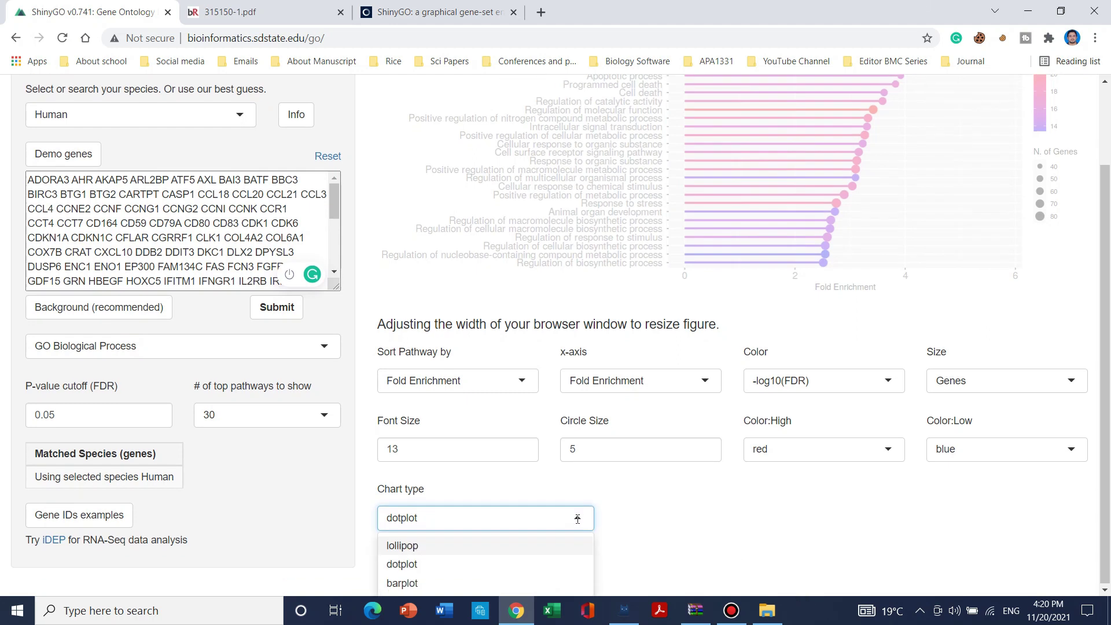
click(539, 583)
scroll(770, 368, up, 2)
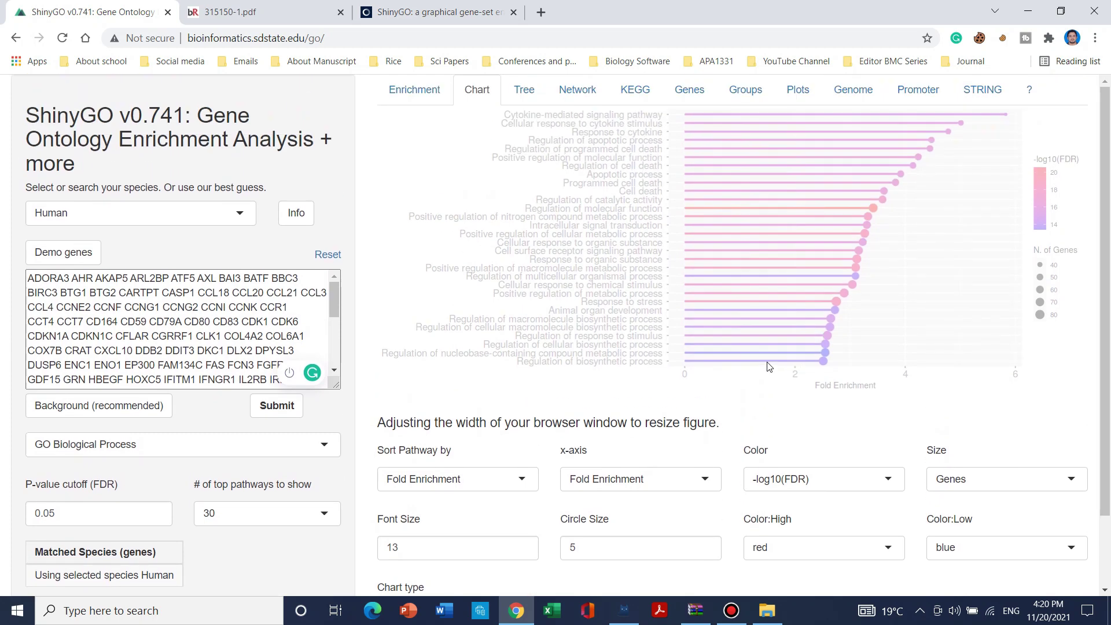
scroll(1110, 353, down, 2)
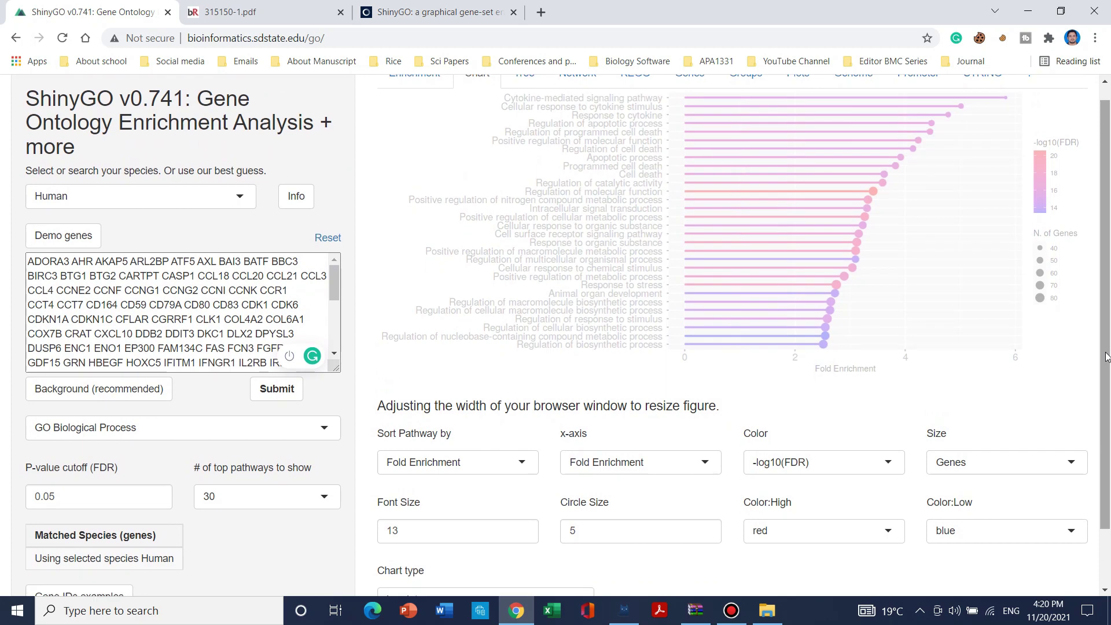
scroll(1106, 356, down, 1)
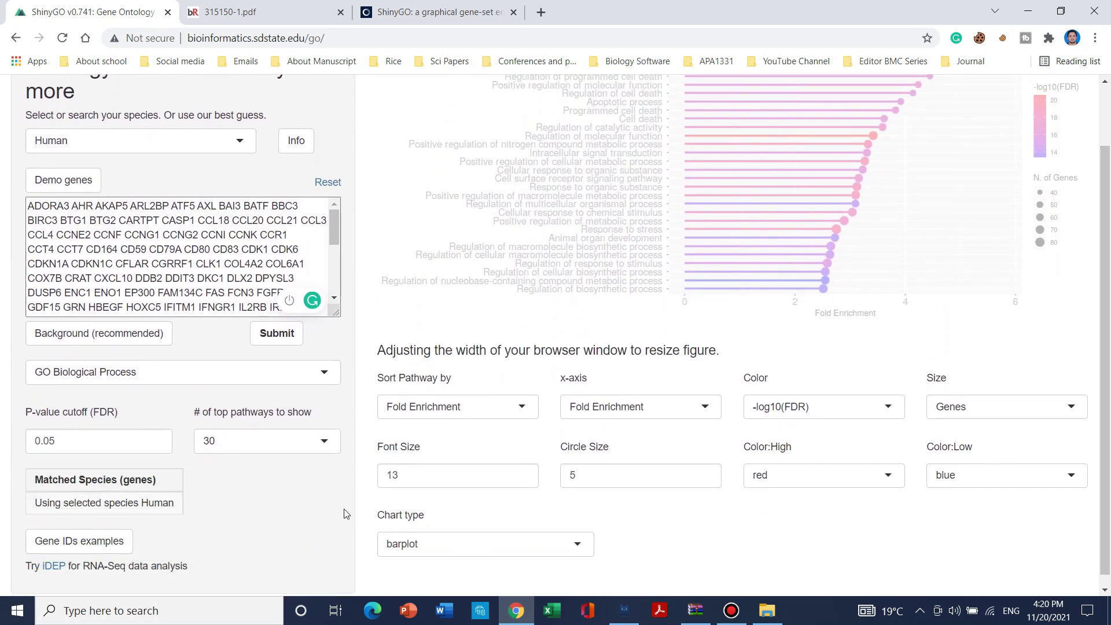
scroll(737, 420, up, 2)
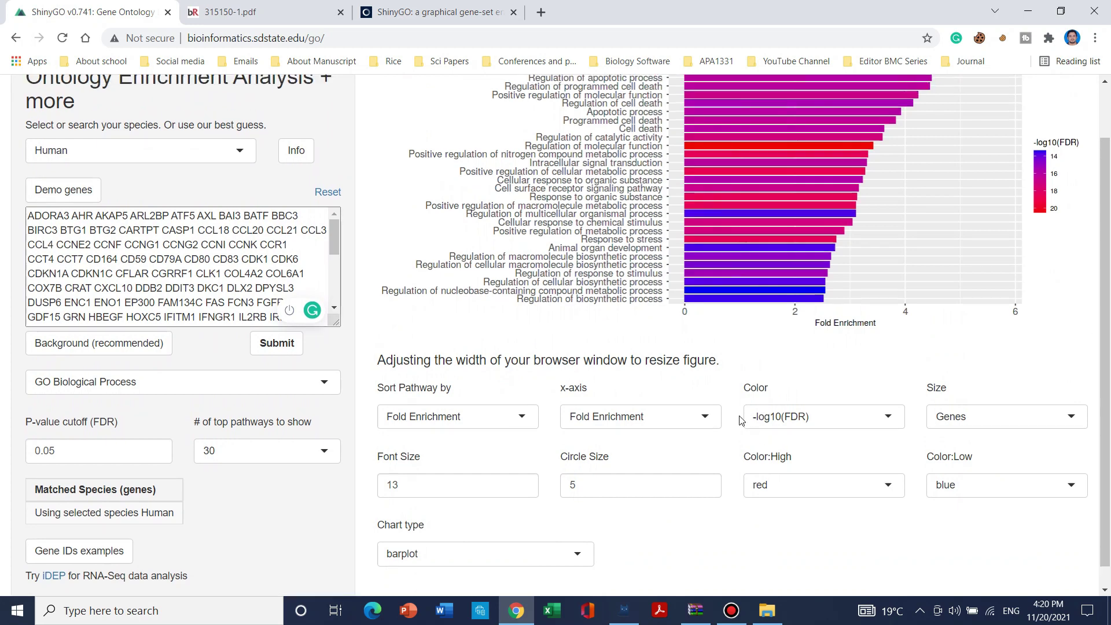
scroll(573, 507, down, 1)
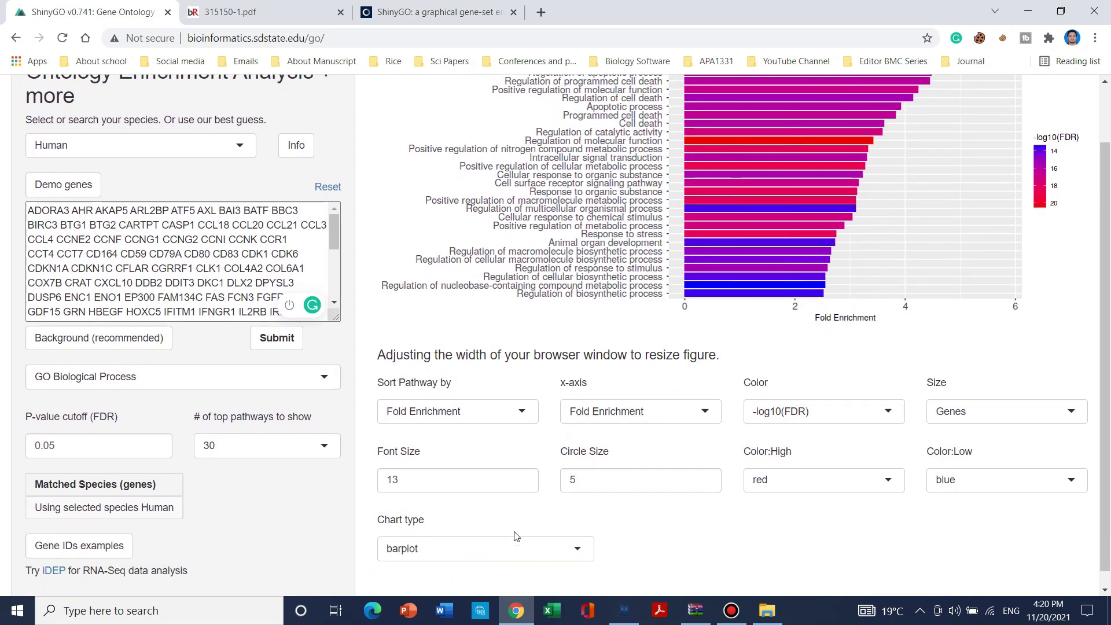
scroll(518, 531, up, 2)
scroll(518, 531, down, 2)
Step: Switch the chart back to a dotplot
click(551, 531)
scroll(556, 535, down, 1)
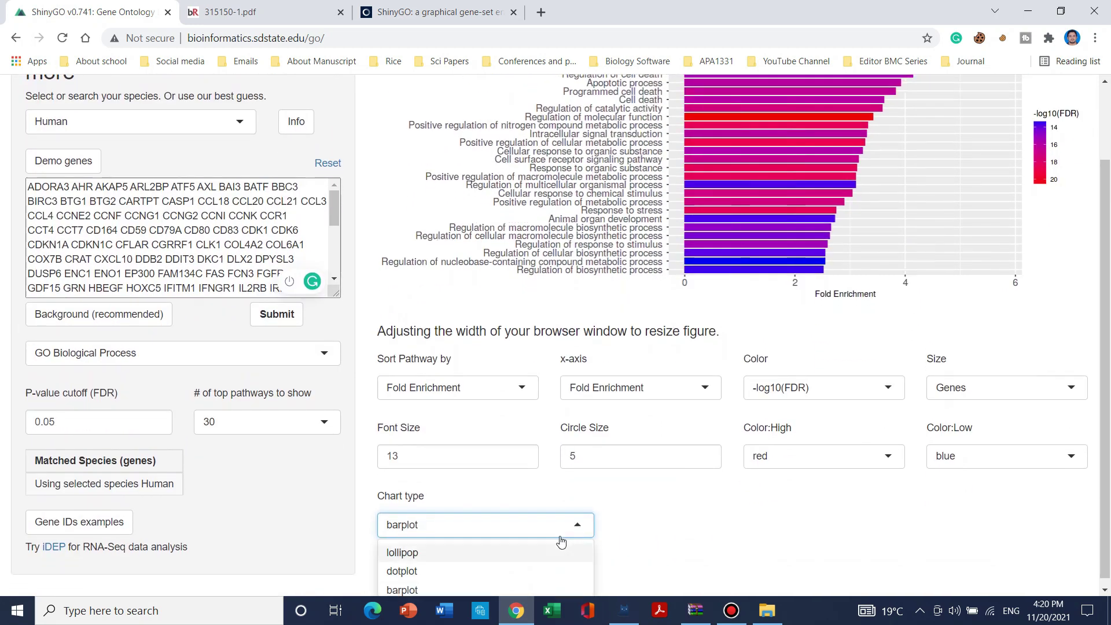
click(573, 564)
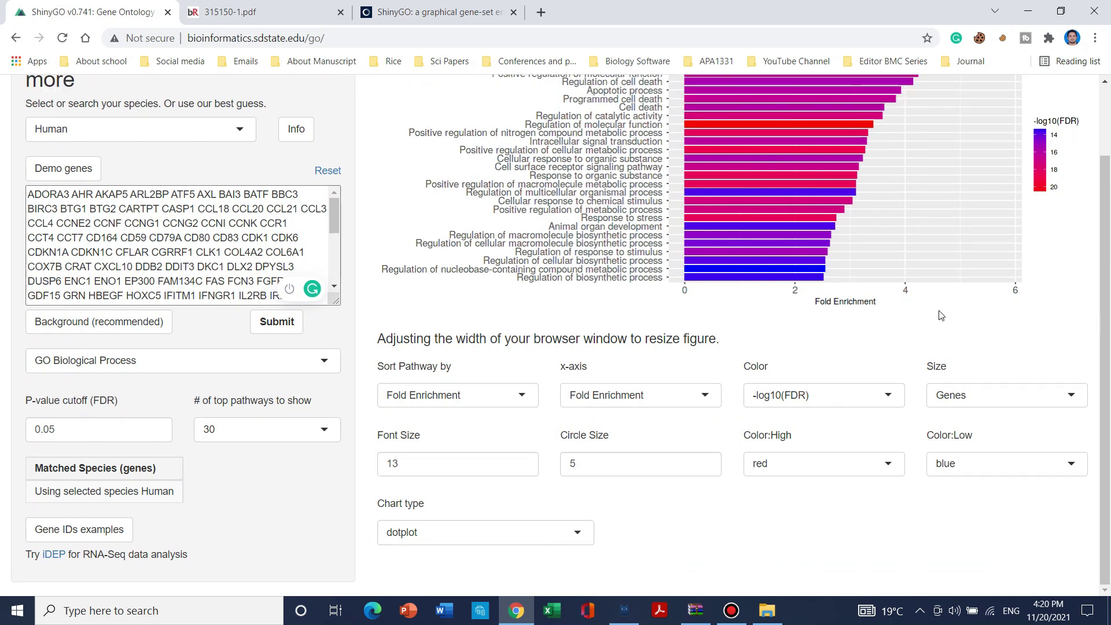
scroll(835, 267, up, 2)
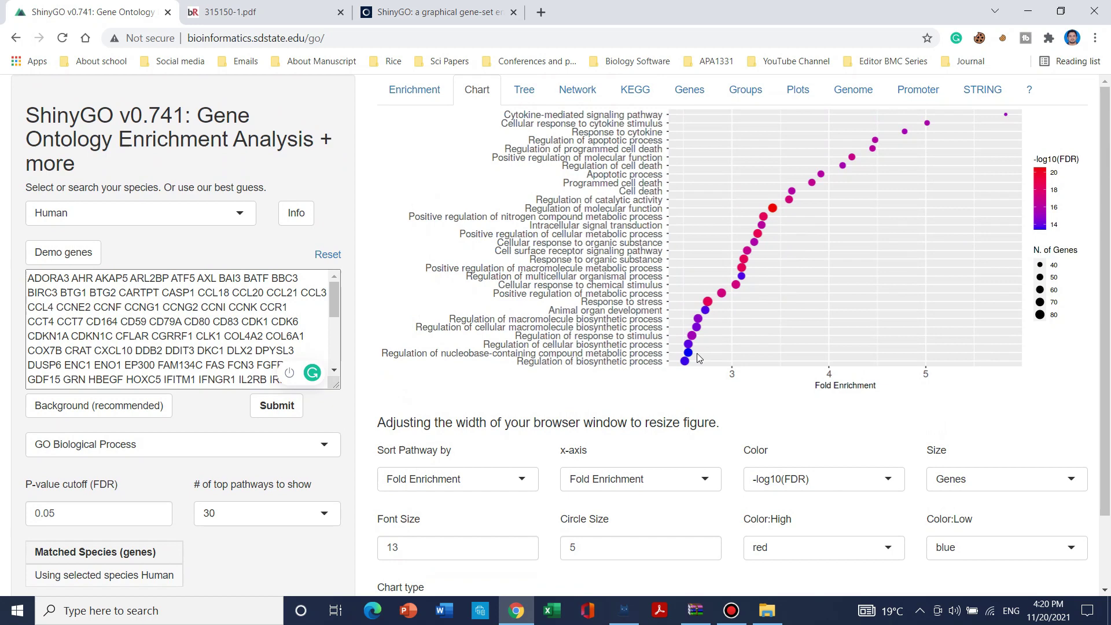
scroll(698, 356, down, 2)
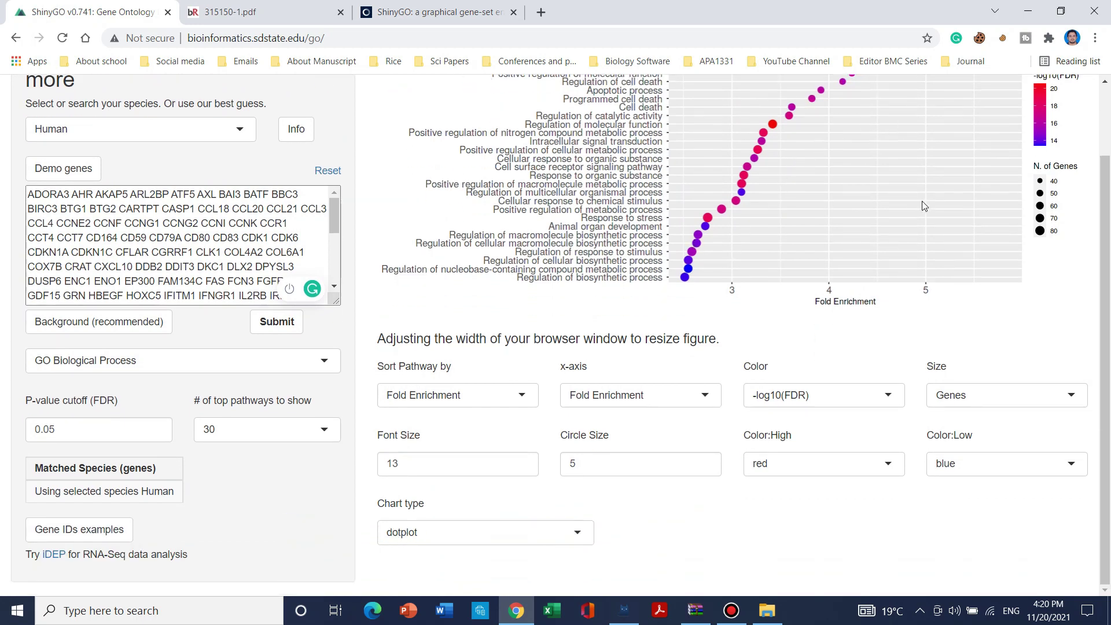
Step: Show the chart as a barplot of the top 30 pathways by fold enrichment
click(564, 531)
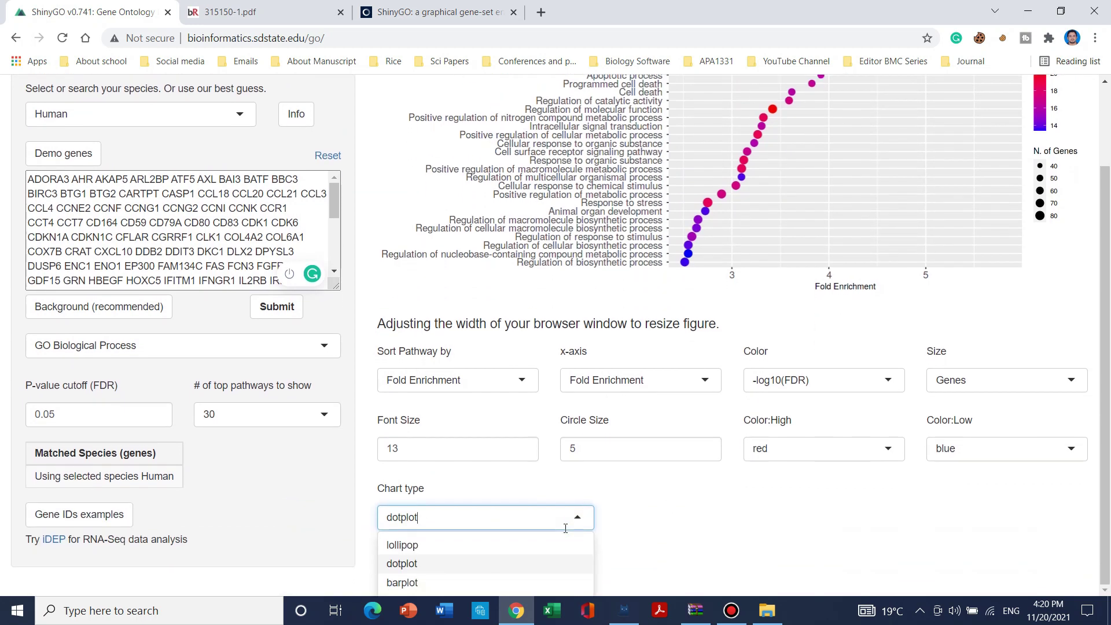
click(543, 579)
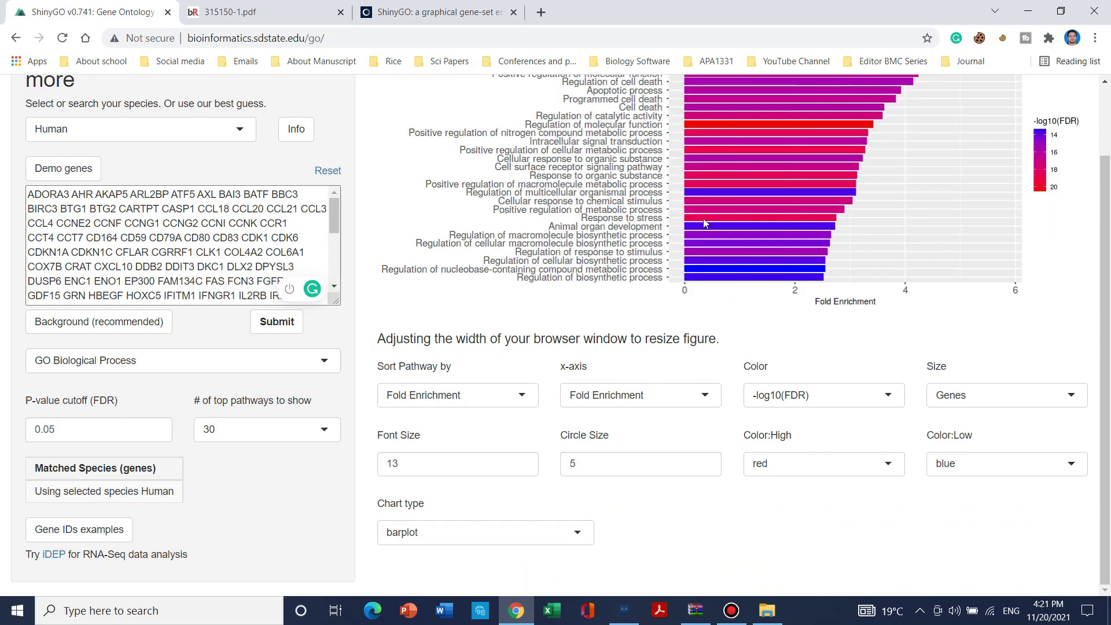
scroll(913, 242, up, 3)
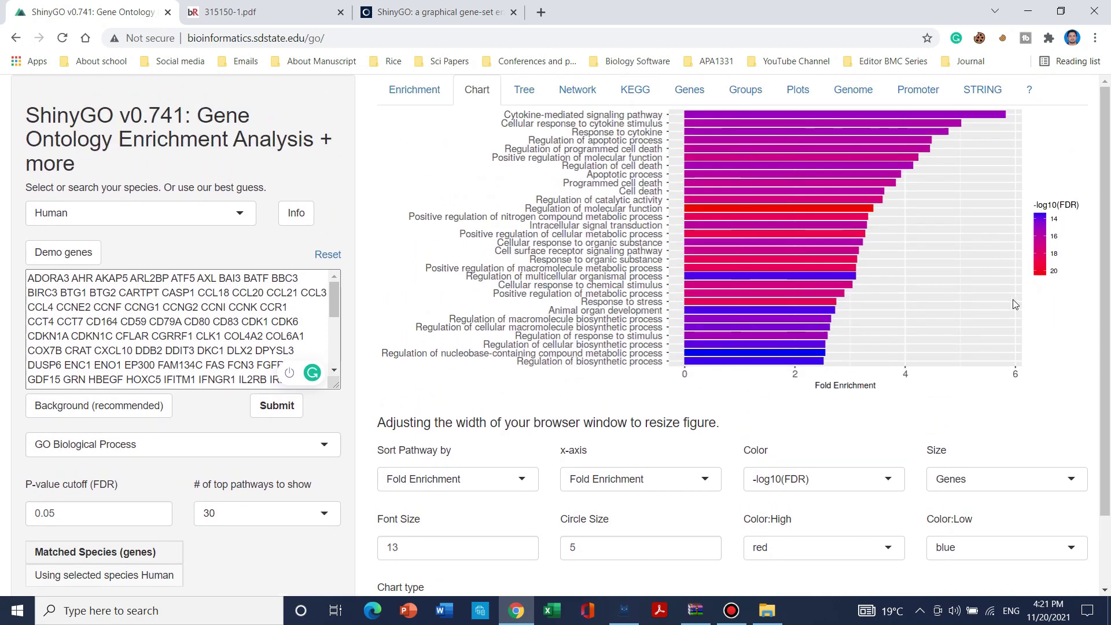
scroll(531, 438, down, 1)
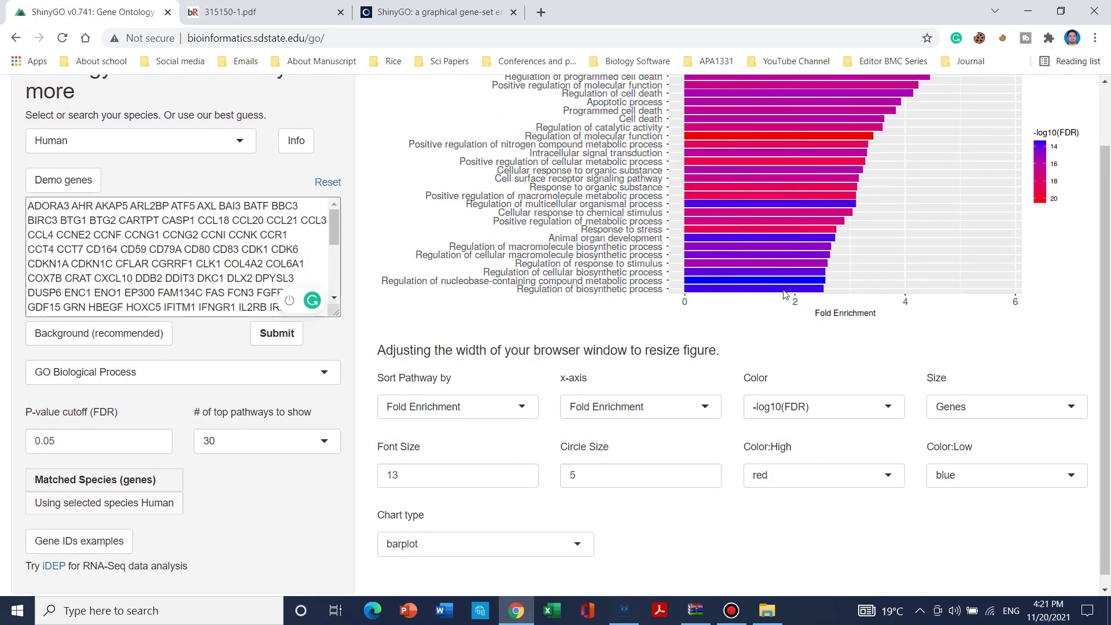
scroll(695, 278, up, 2)
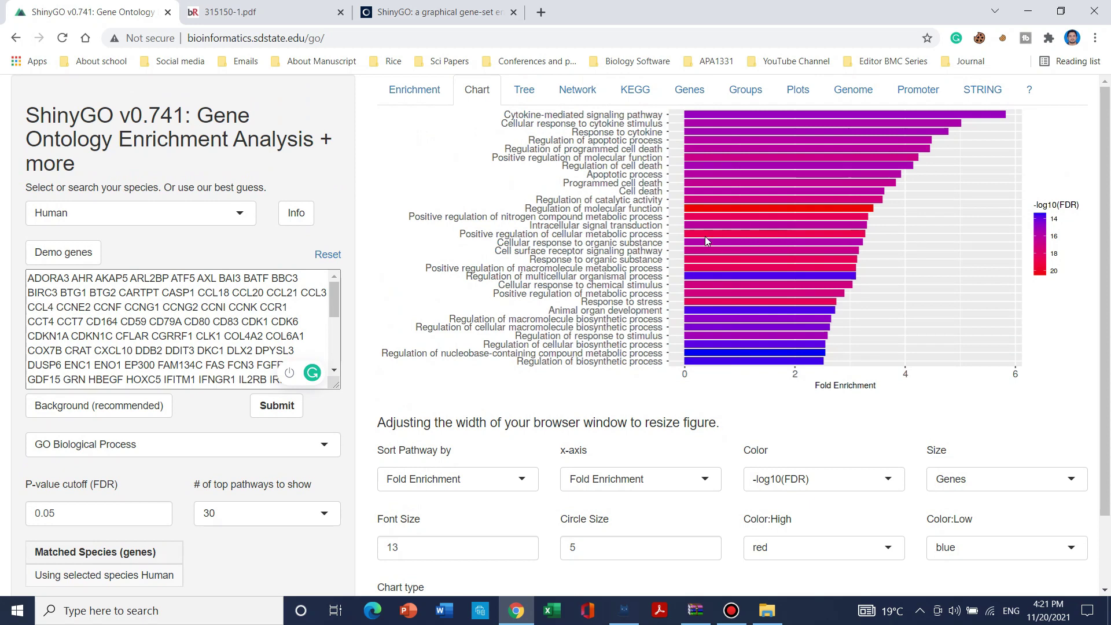
Step: Save the barplot image to the Downloads folder as 1.png
right_click(627, 230)
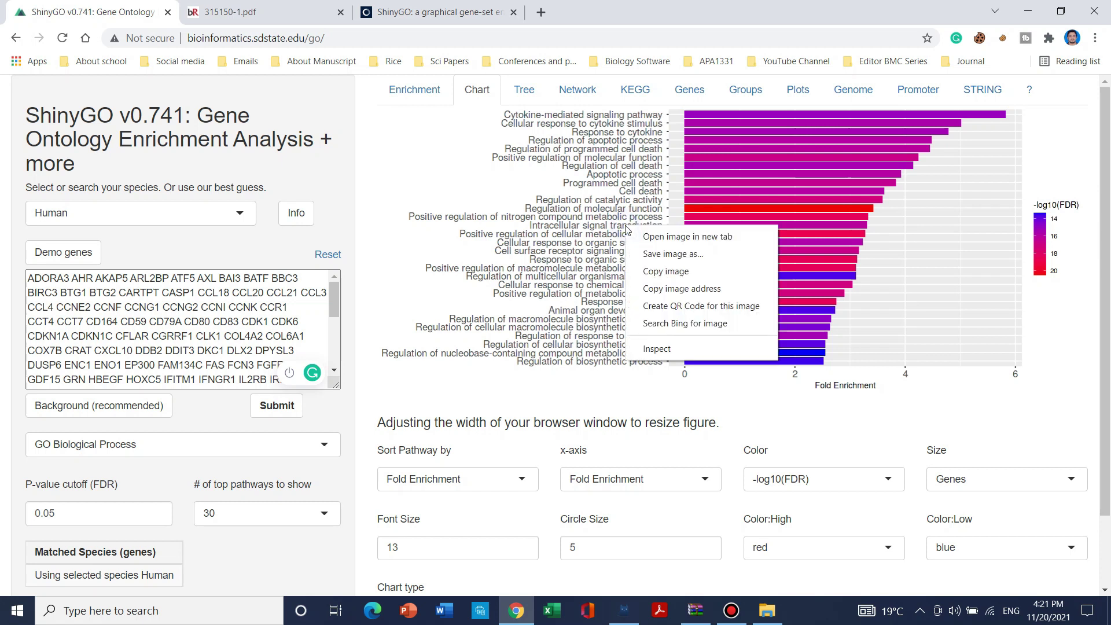
click(685, 260)
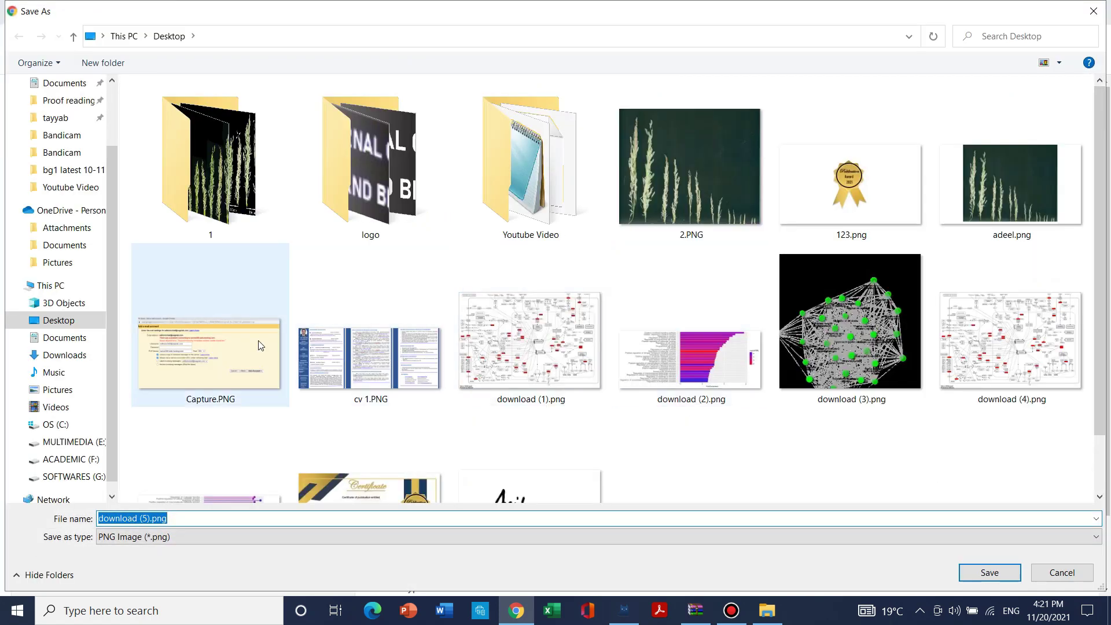
click(61, 355)
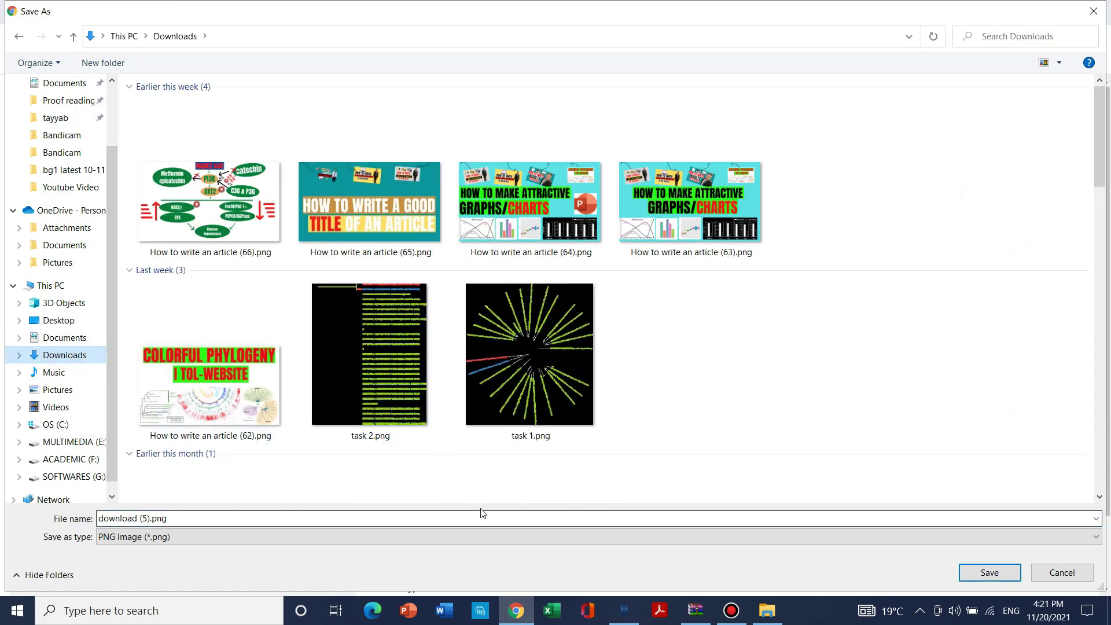
click(478, 514)
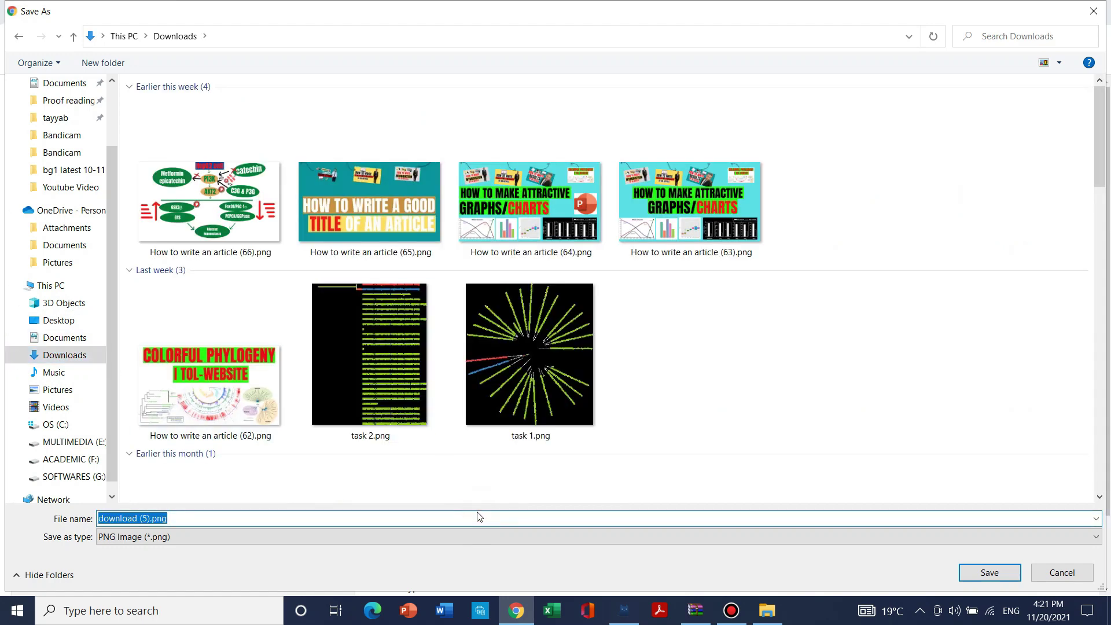
text(1)
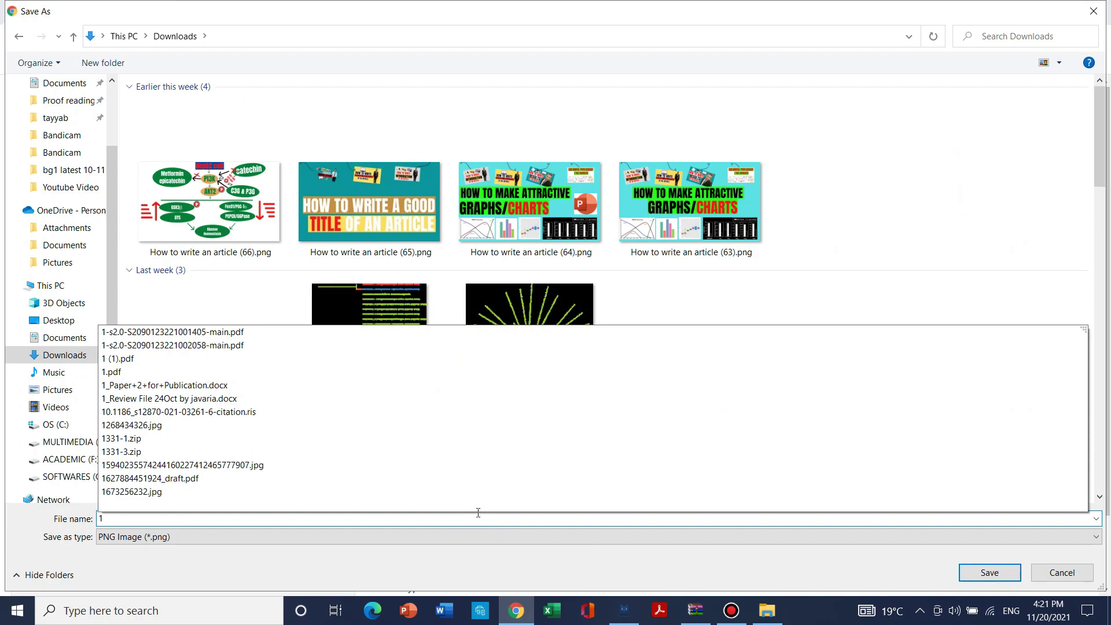
click(990, 573)
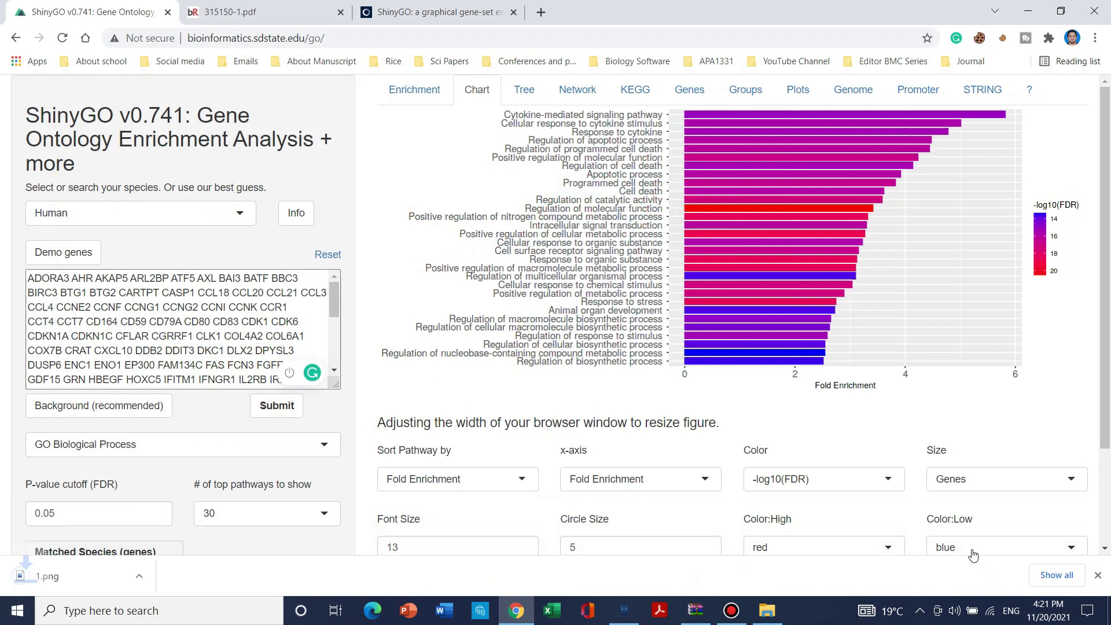
click(62, 577)
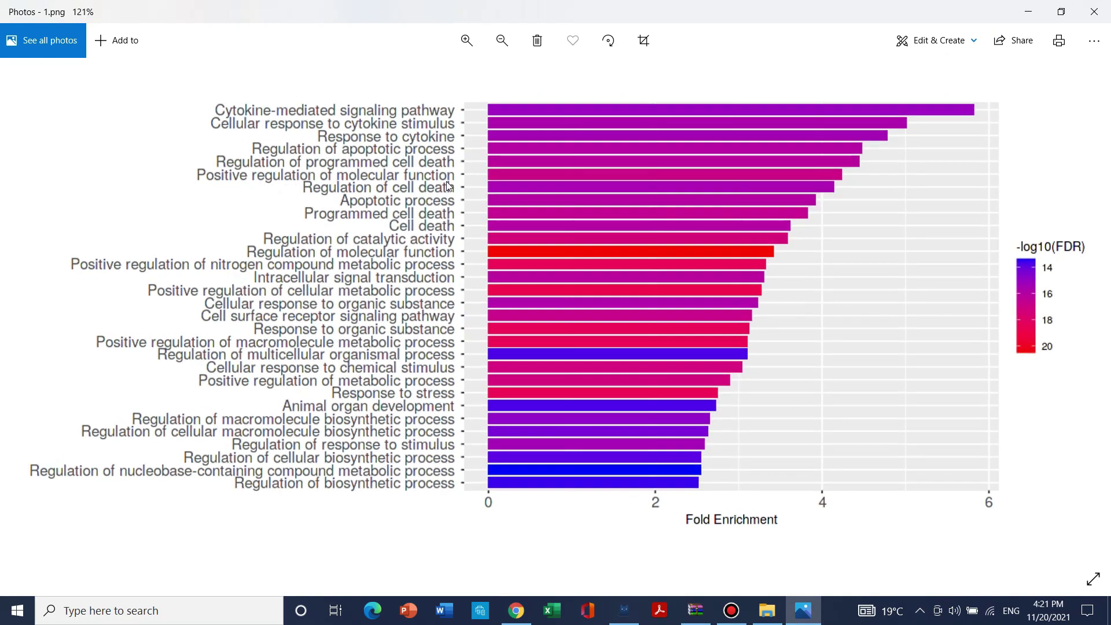
scroll(447, 183, up, 3)
scroll(621, 241, up, 2)
scroll(634, 242, up, 2)
scroll(667, 264, down, 5)
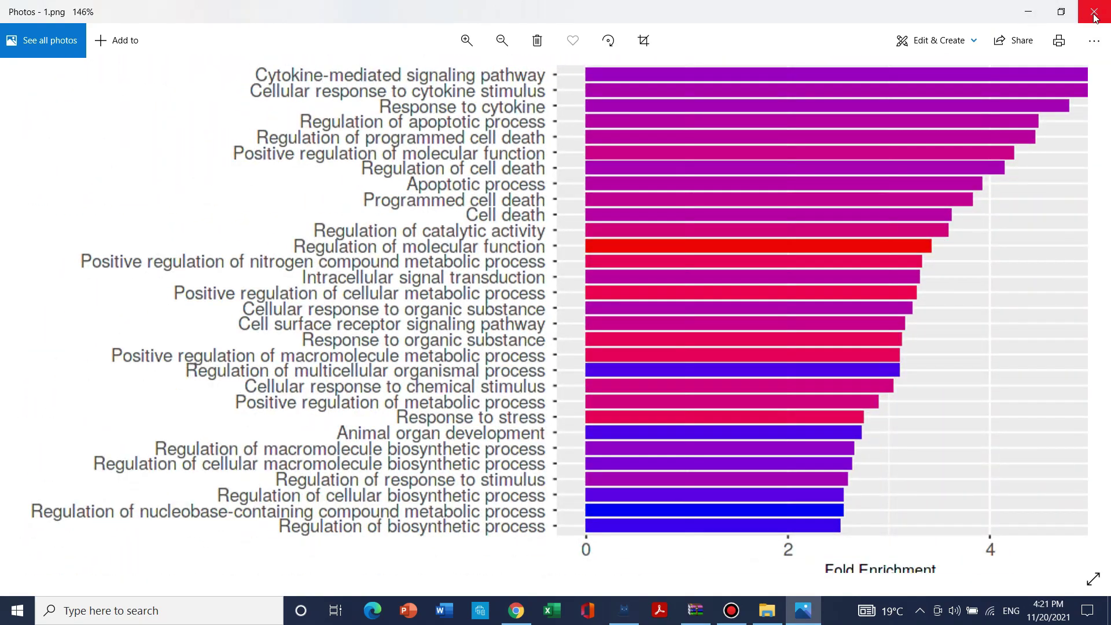
click(1095, 14)
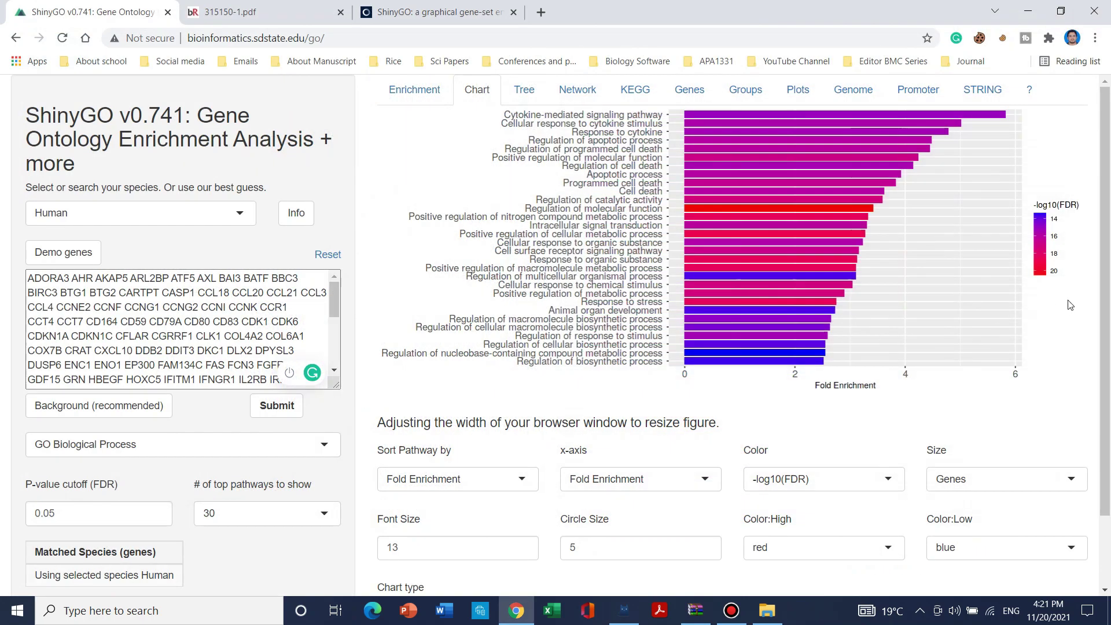
Step: Show the Tree view and look through the clustering tree of the 30 significant pathways
click(524, 91)
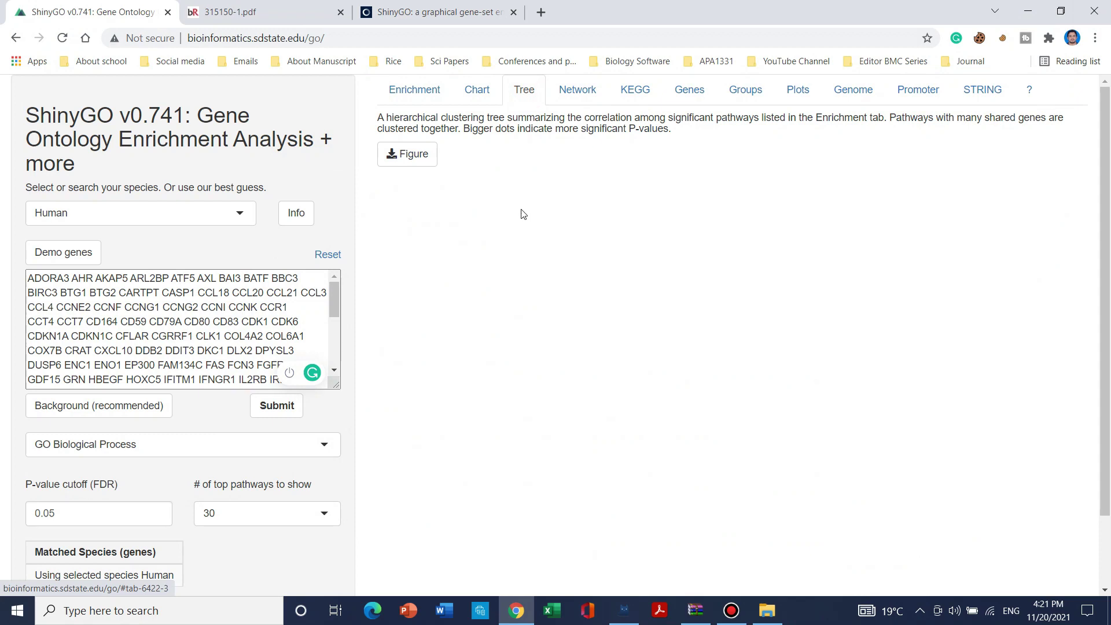
scroll(760, 345, down, 3)
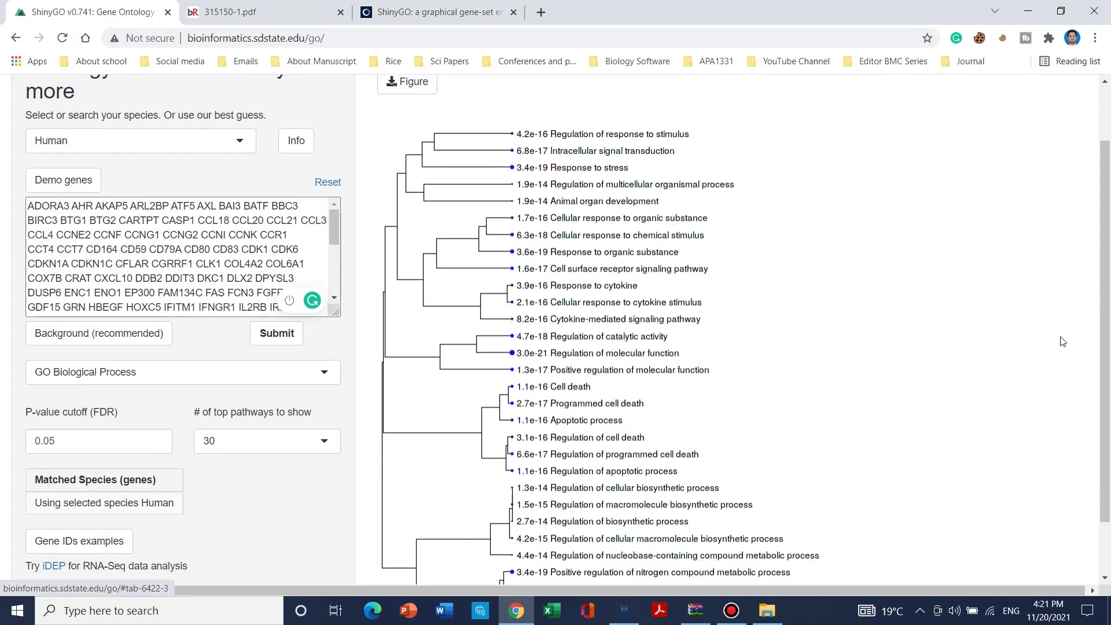
scroll(503, 257, up, 1)
scroll(503, 257, down, 1)
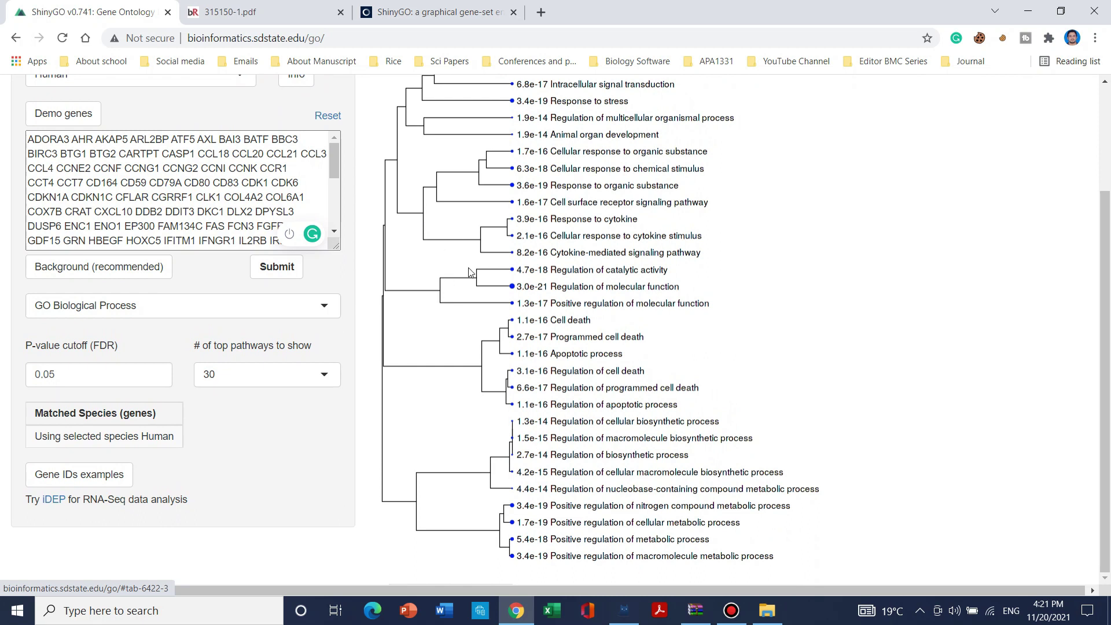
scroll(290, 223, up, 1)
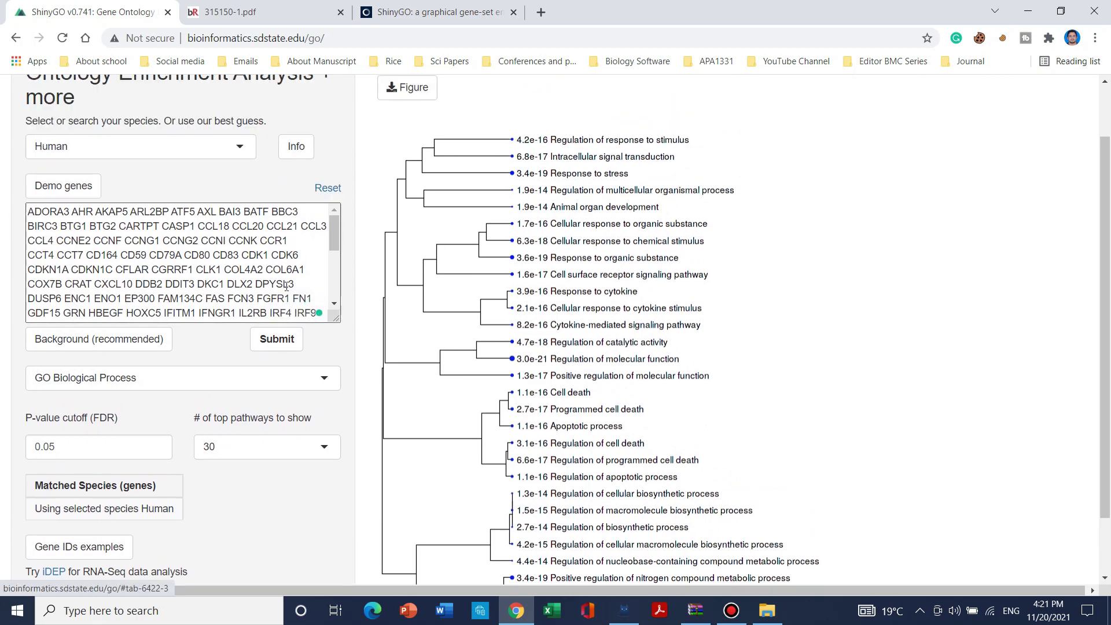
scroll(747, 273, down, 2)
scroll(406, 174, up, 3)
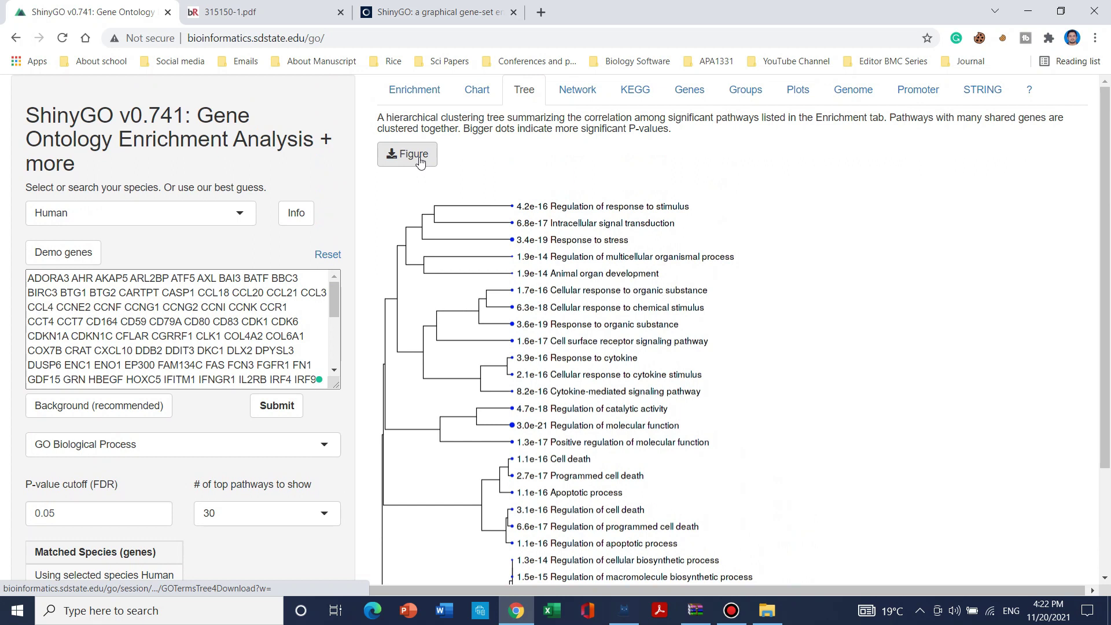
Step: Download the clustering tree as GO_terms_Tree (3).tiff and inspect it zoomed in Photos
click(420, 162)
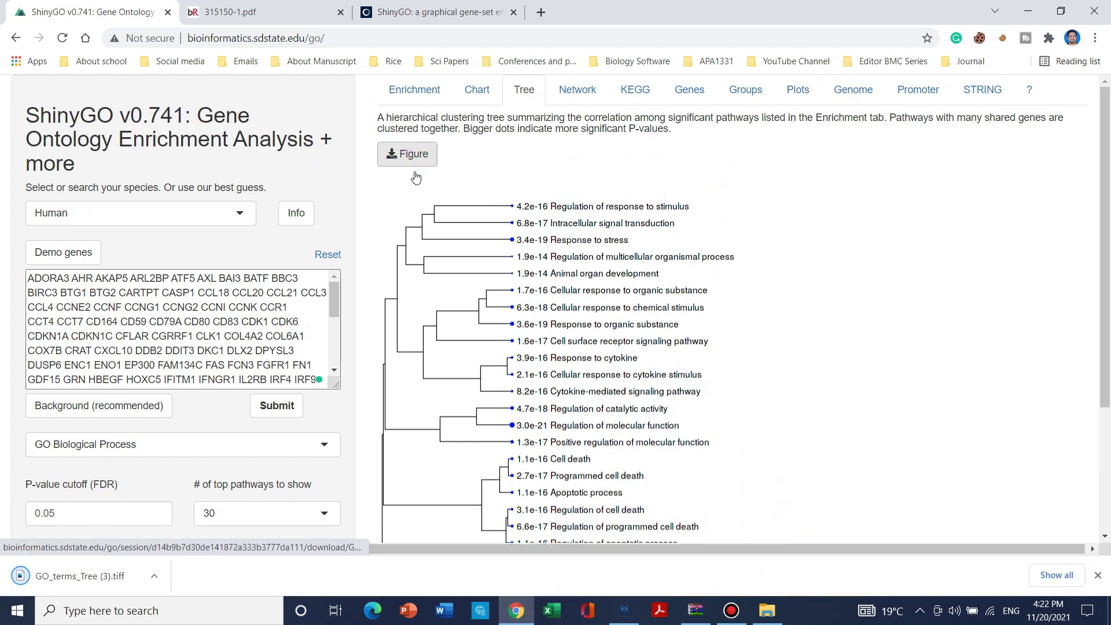
click(87, 576)
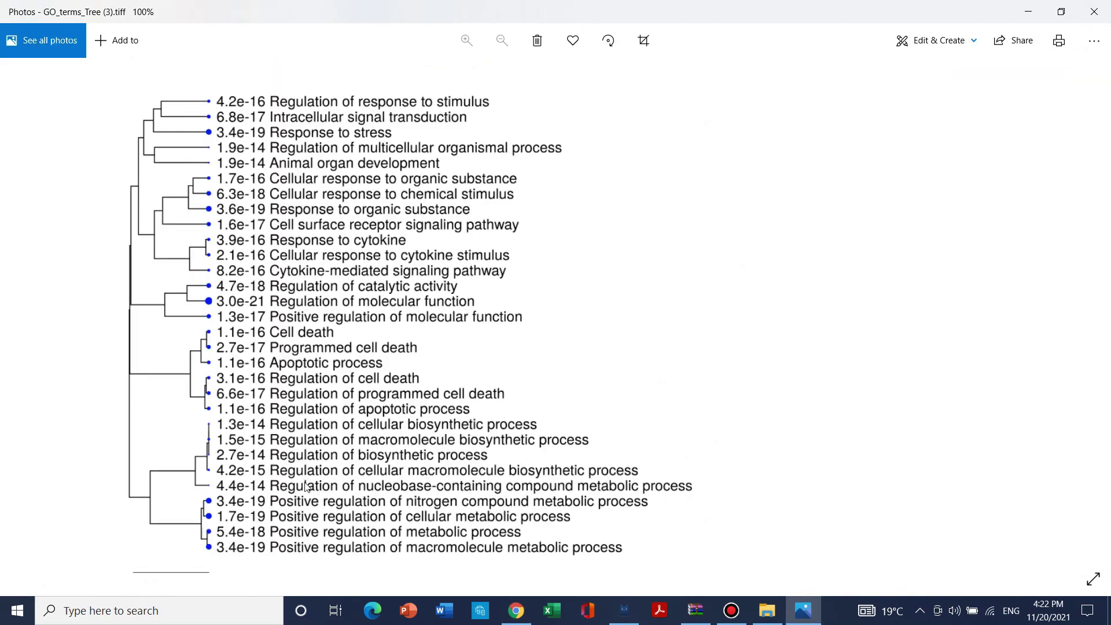
scroll(615, 206, up, 3)
drag(610, 354, 926, 482)
scroll(579, 347, down, 2)
drag(347, 324, 324, 258)
scroll(317, 255, up, 3)
scroll(317, 255, down, 3)
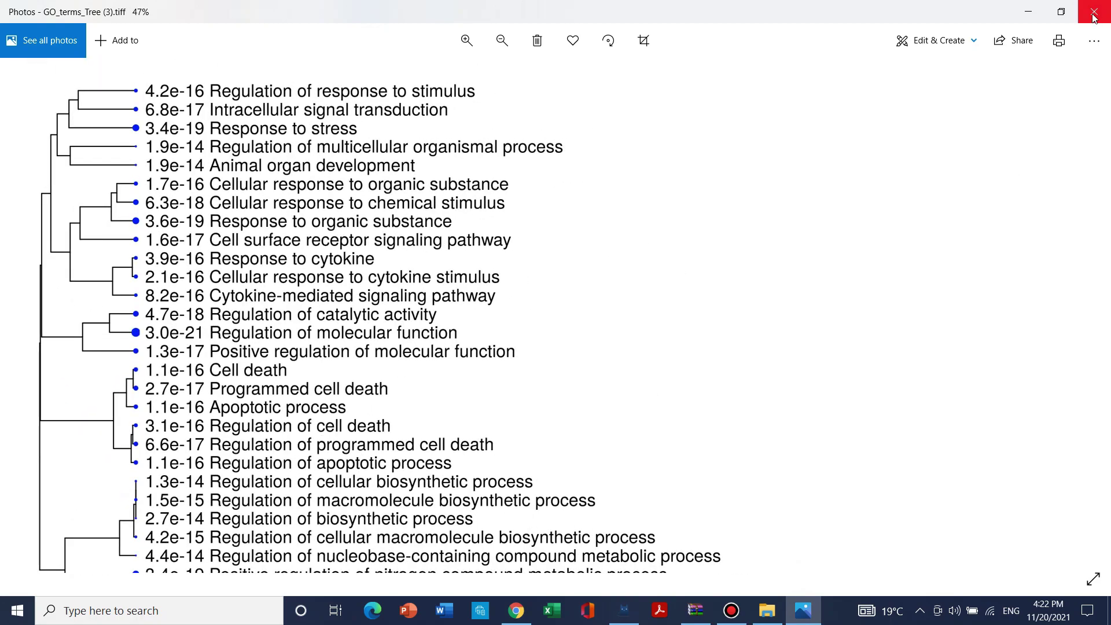
click(1030, 13)
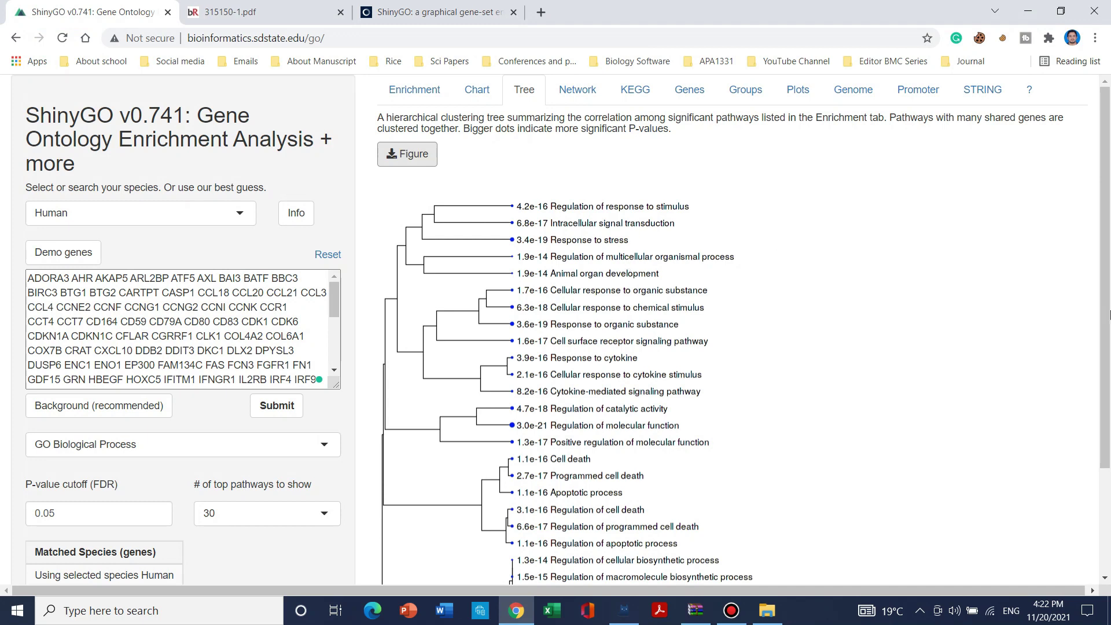
Step: Show the pathway network graph at edge cutoff 0.3, keeping GO Biological Process as the gene set
click(594, 99)
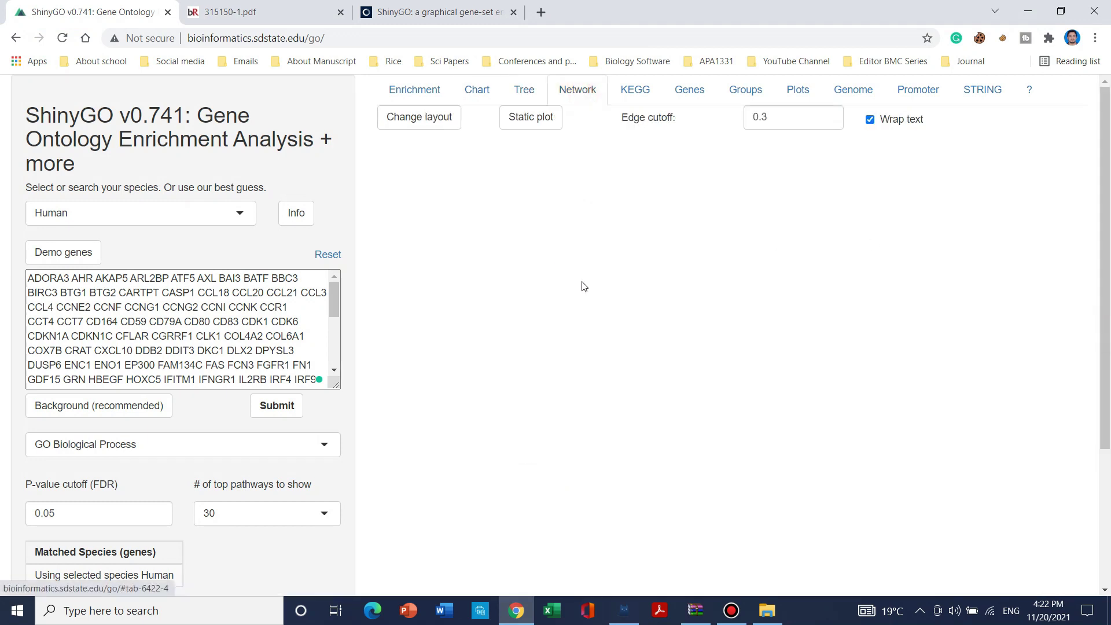
scroll(1098, 318, down, 2)
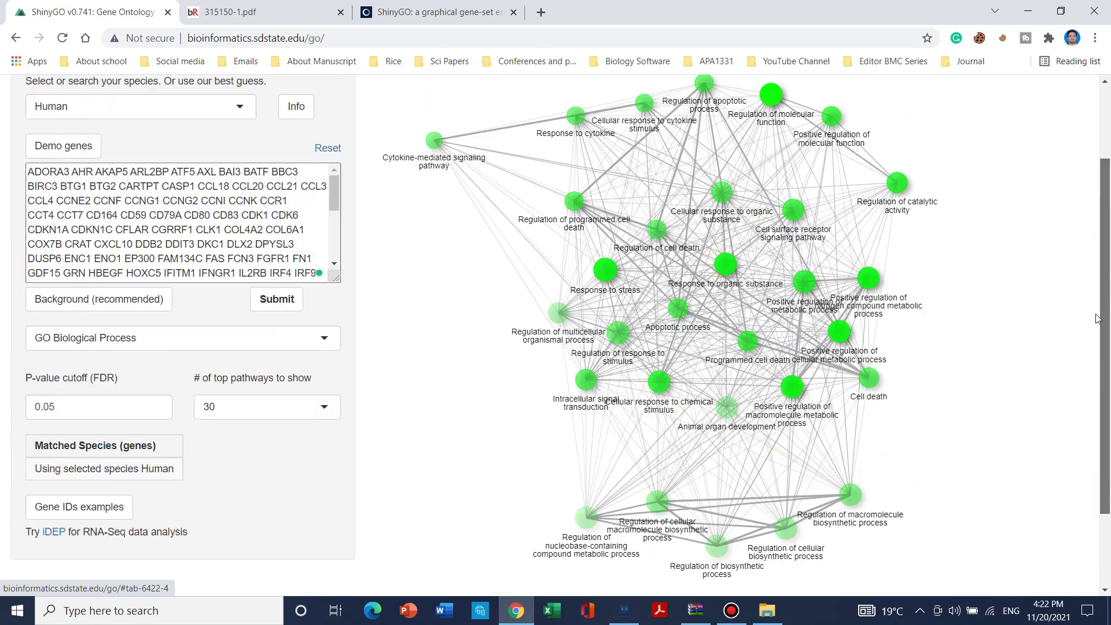
scroll(1099, 319, up, 2)
drag(335, 299, 354, 359)
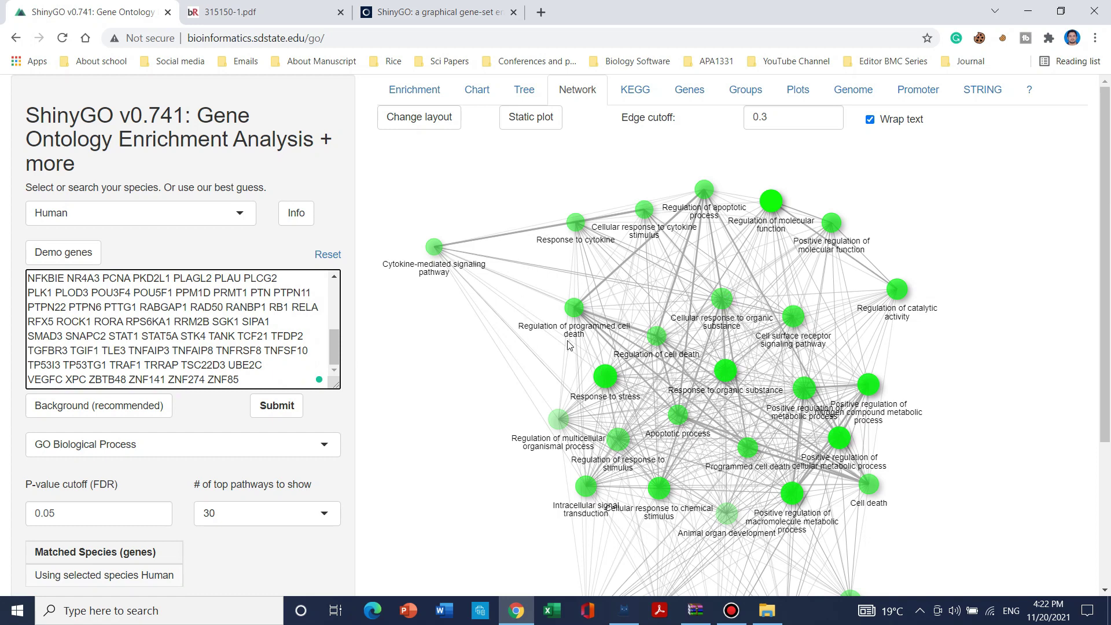
scroll(697, 322, up, 1)
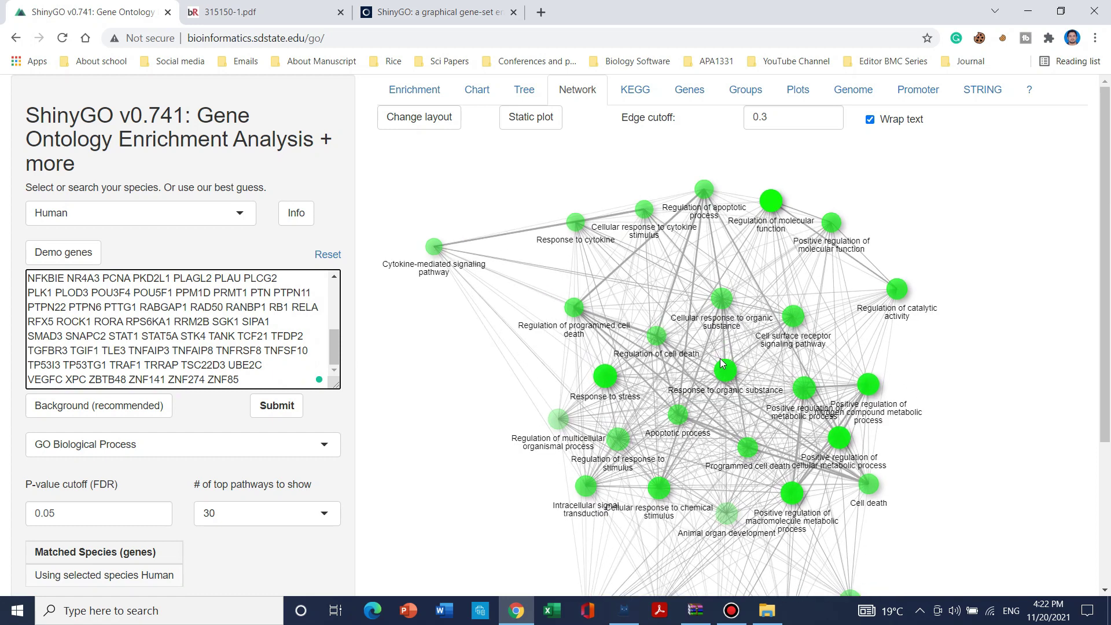
drag(1109, 267, 1038, 350)
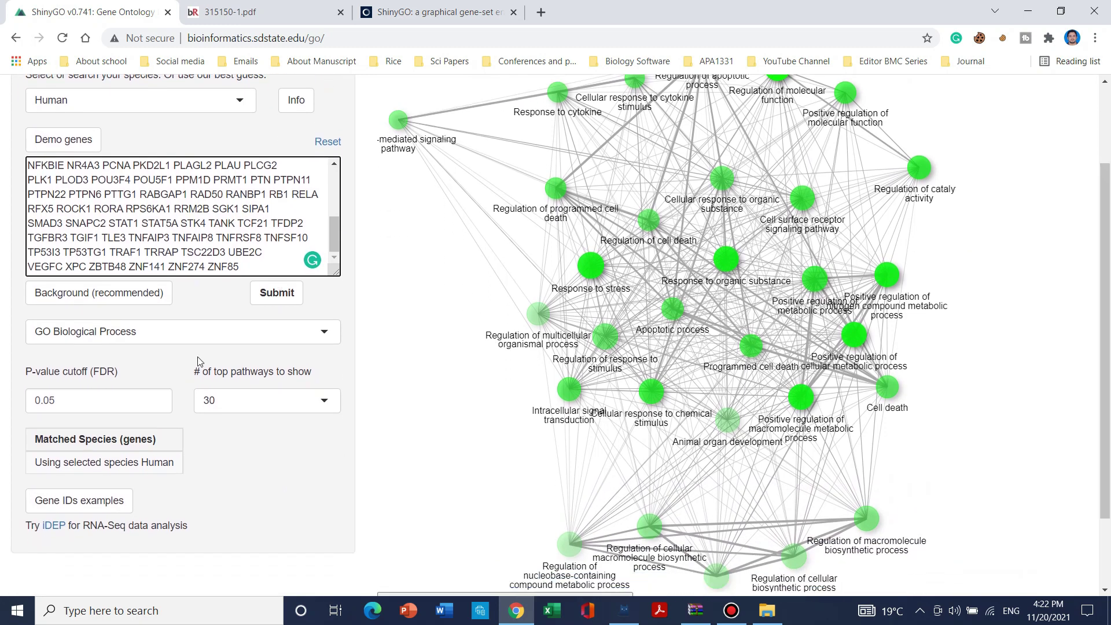
click(213, 336)
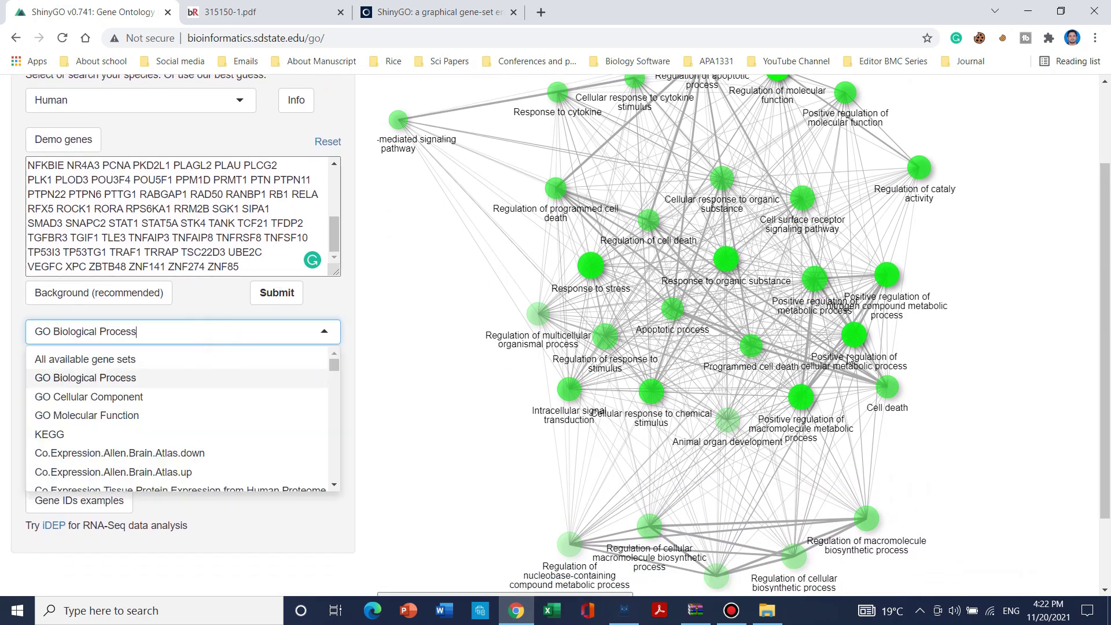
click(487, 284)
scroll(487, 284, up, 2)
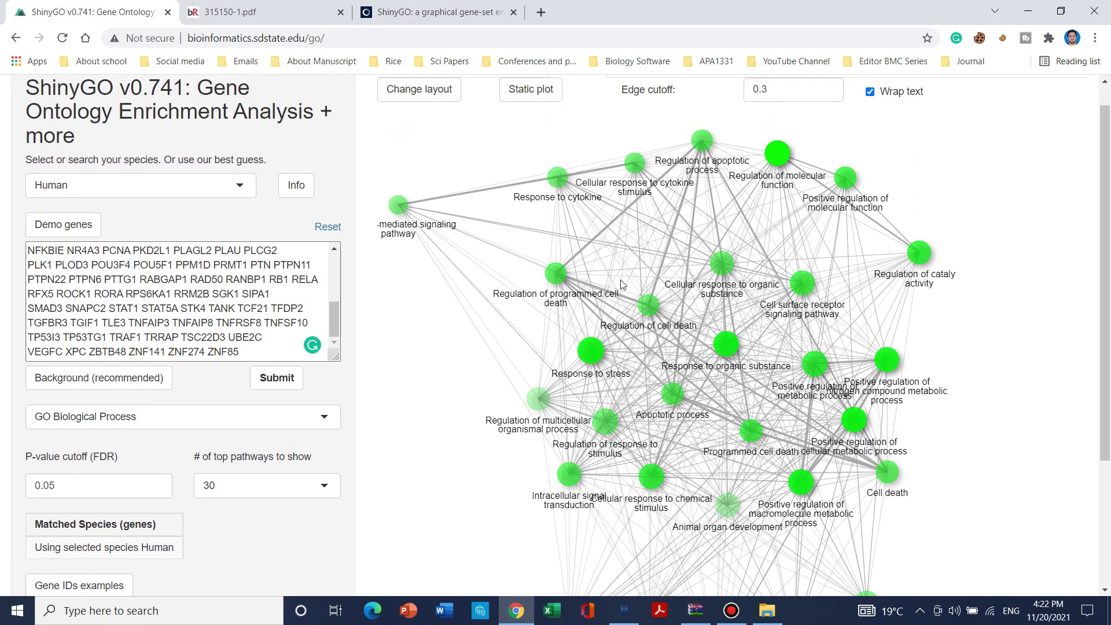
Step: Save the network graph image as 2.png
right_click(621, 281)
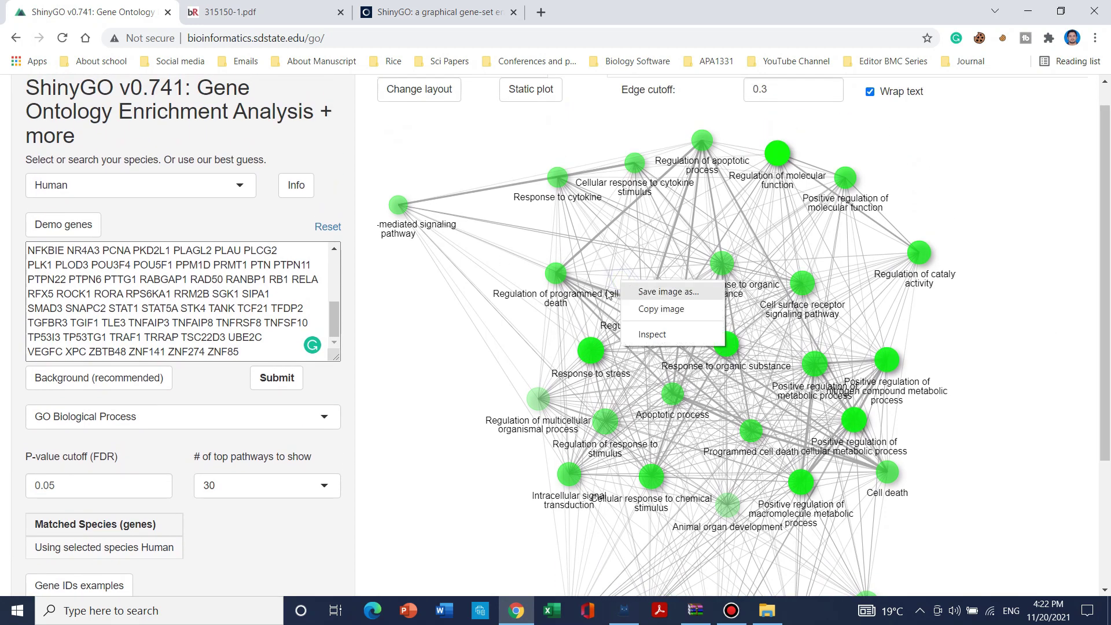
click(662, 292)
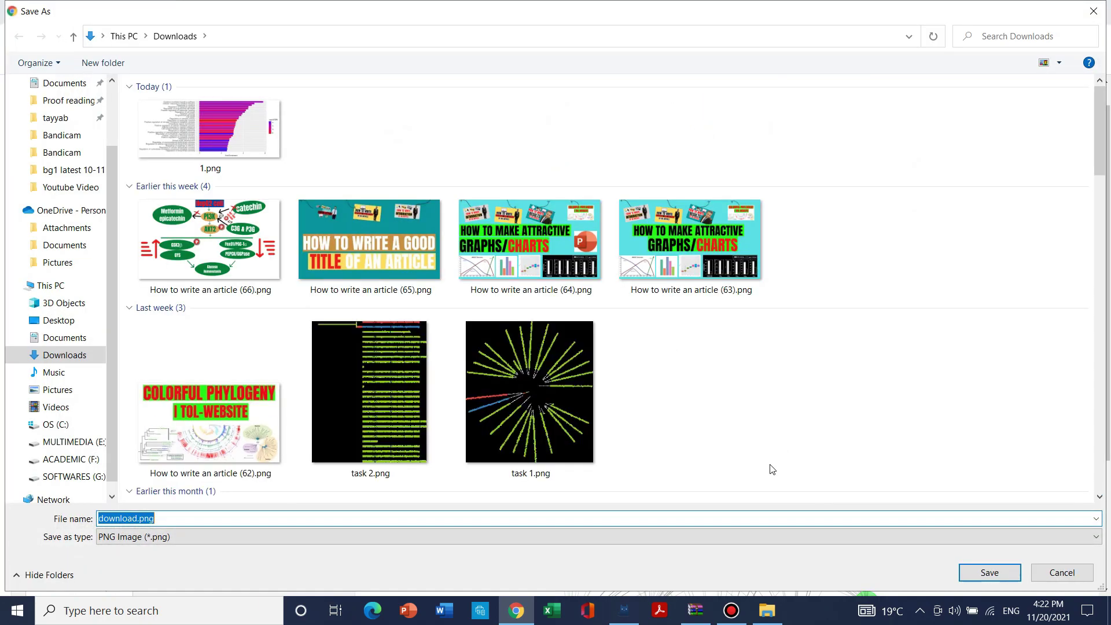
text(2)
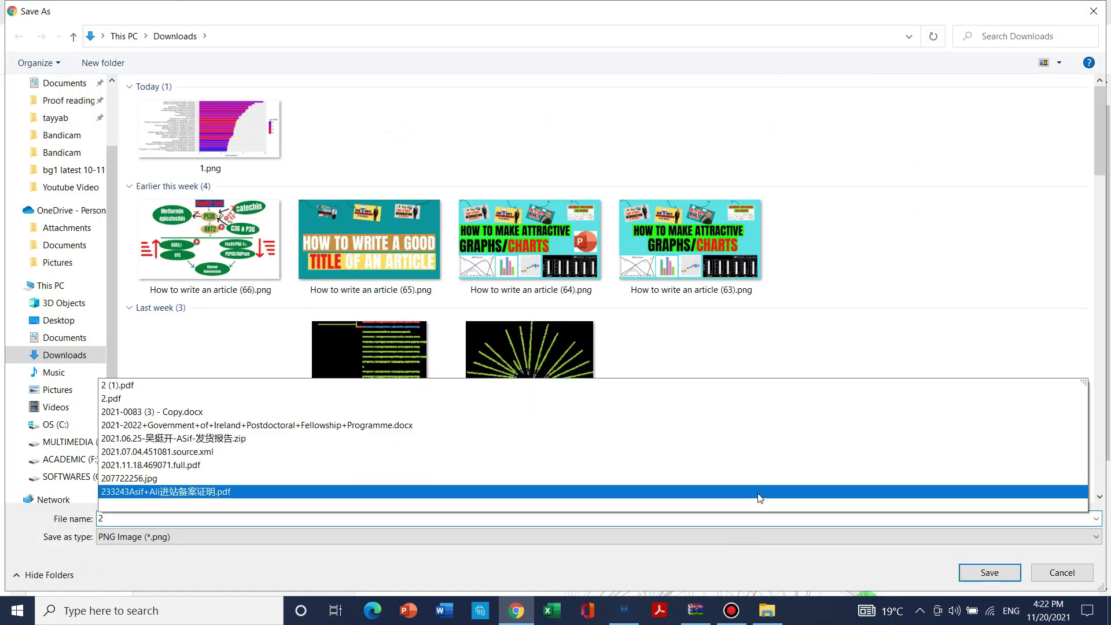
key(Return)
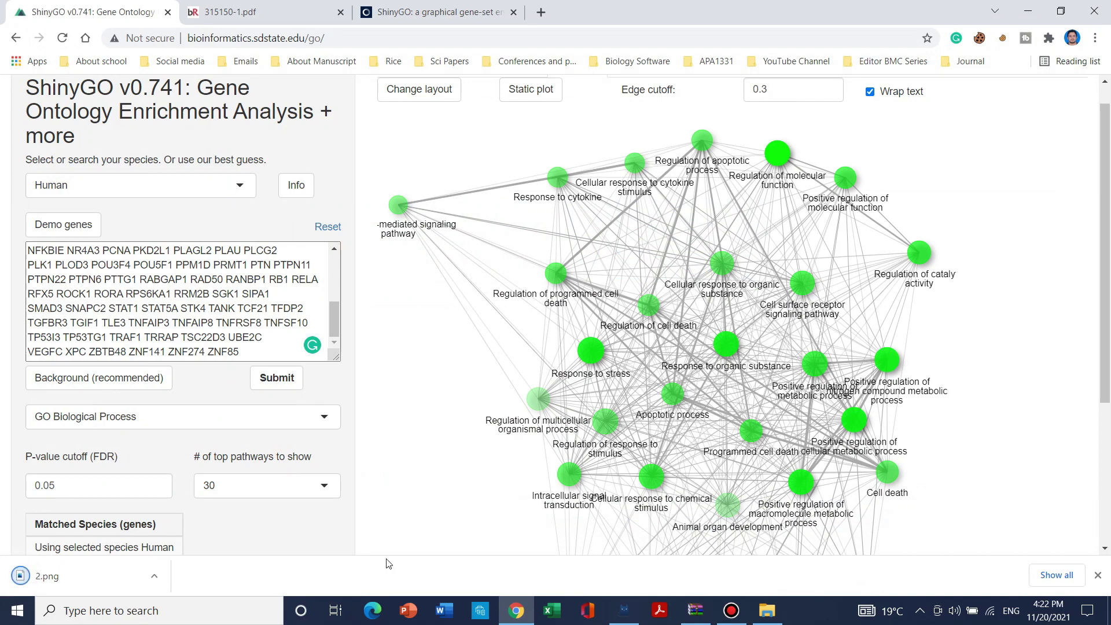
Step: Check that 2.png shows the full network in Photos, then return to ShinyGO
click(101, 574)
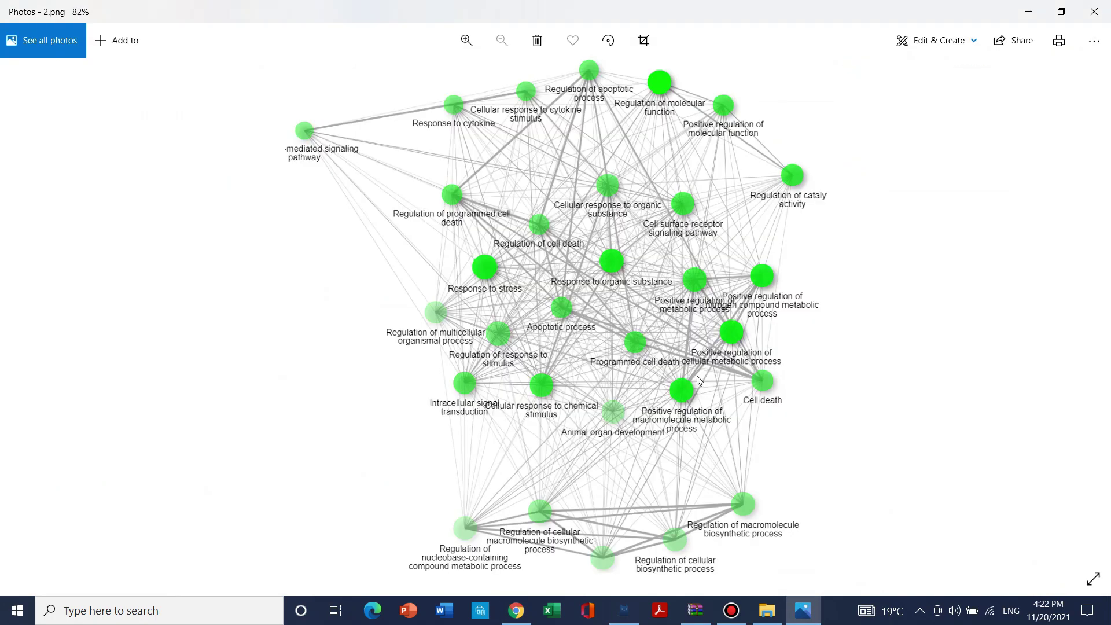
scroll(723, 333, up, 3)
scroll(724, 332, down, 3)
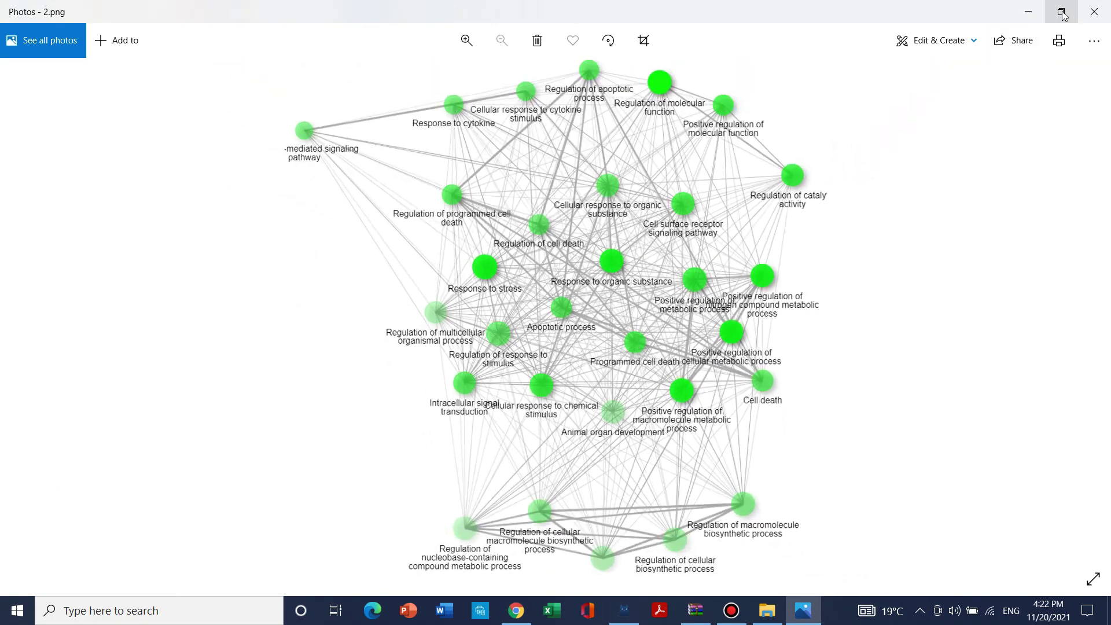
click(1029, 12)
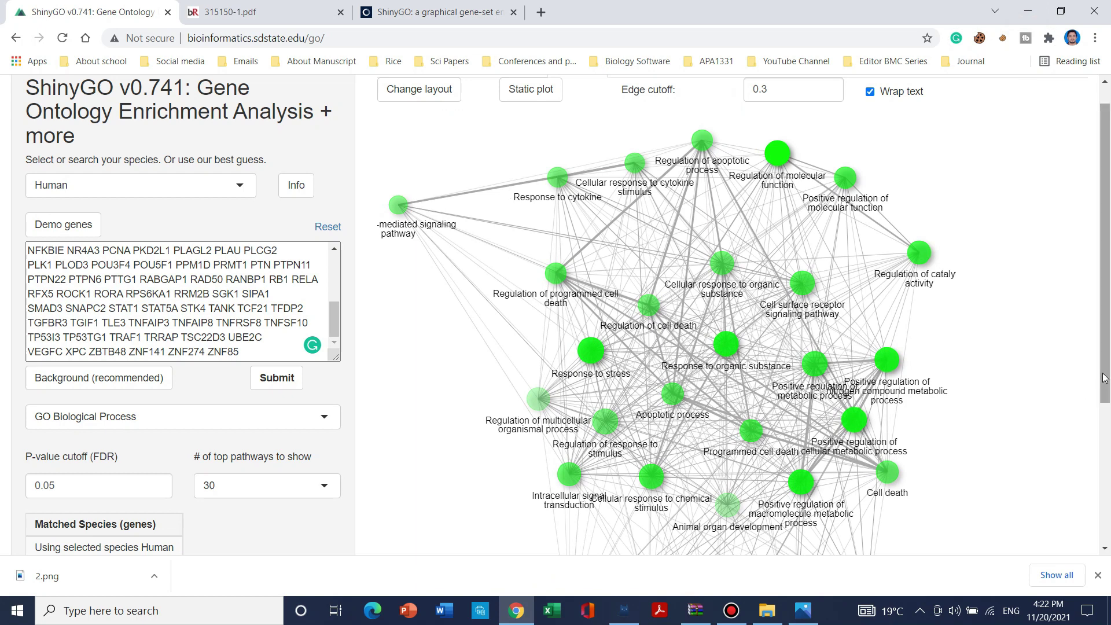
scroll(1092, 325, up, 1)
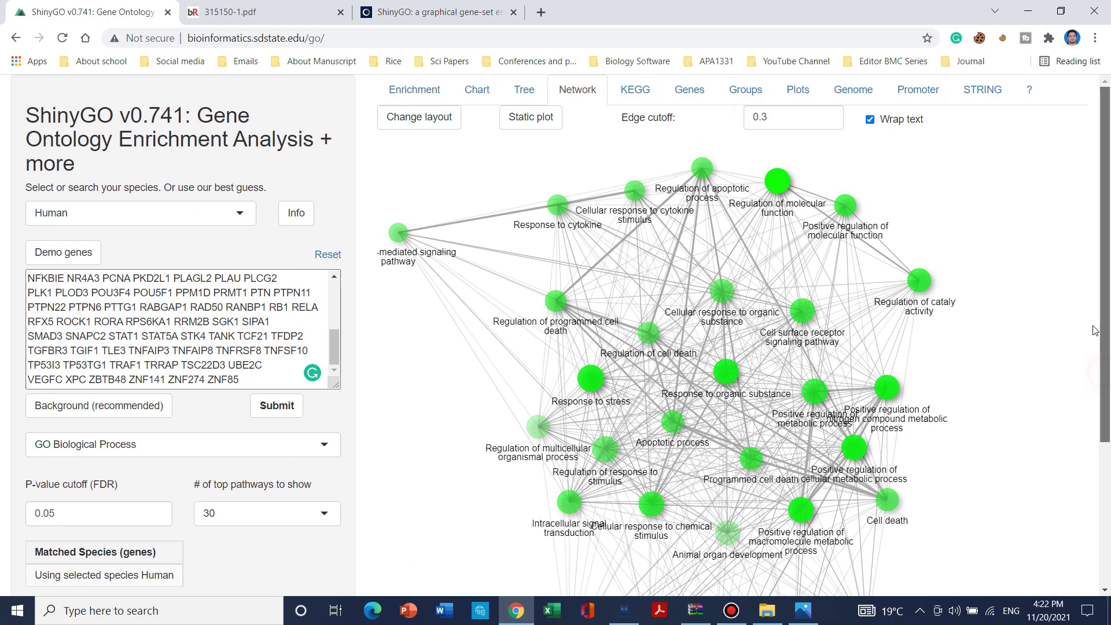
Step: Redraw the pathway network in a new layout, then show the KEGG diagram section
click(428, 121)
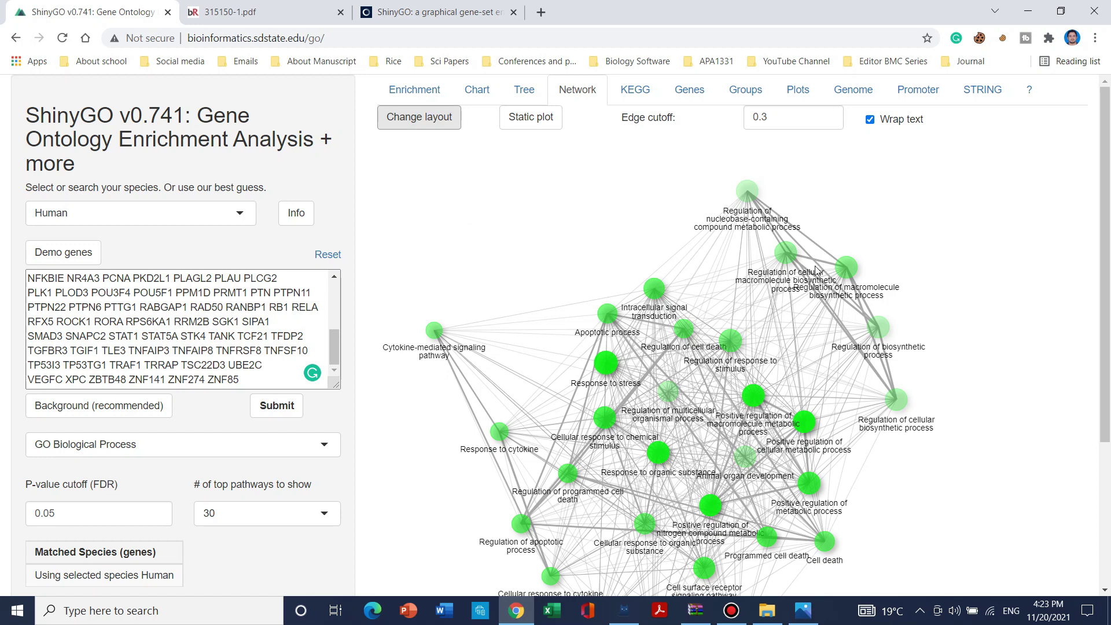
scroll(857, 284, down, 1)
scroll(827, 272, up, 1)
click(631, 93)
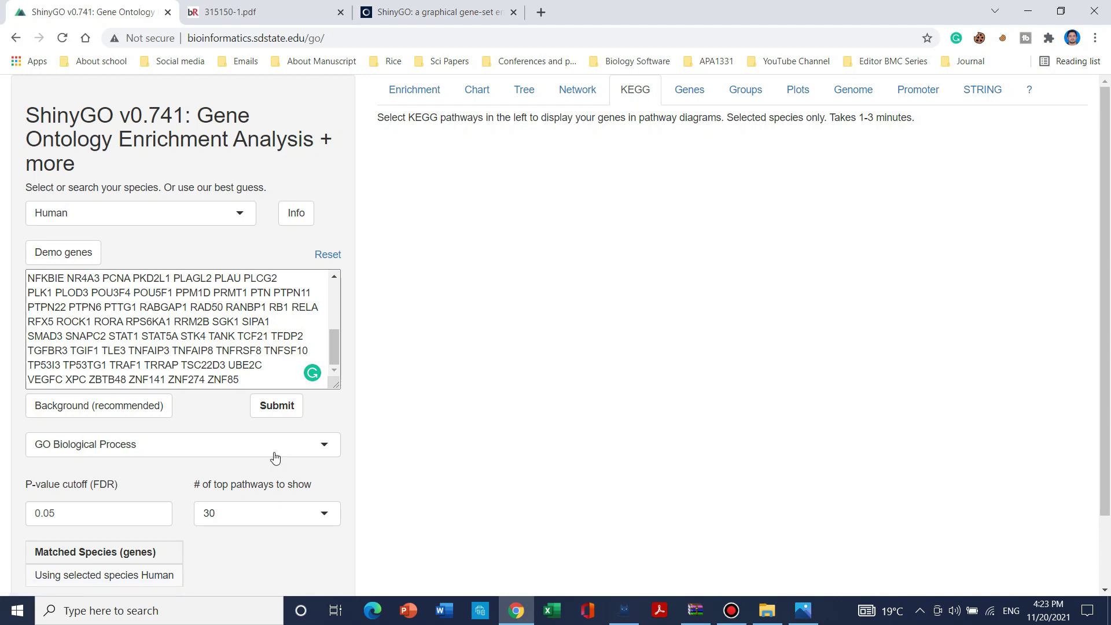
Step: Set the pathway database to KEGG so Pathways in cancer is offered for diagramming
click(302, 444)
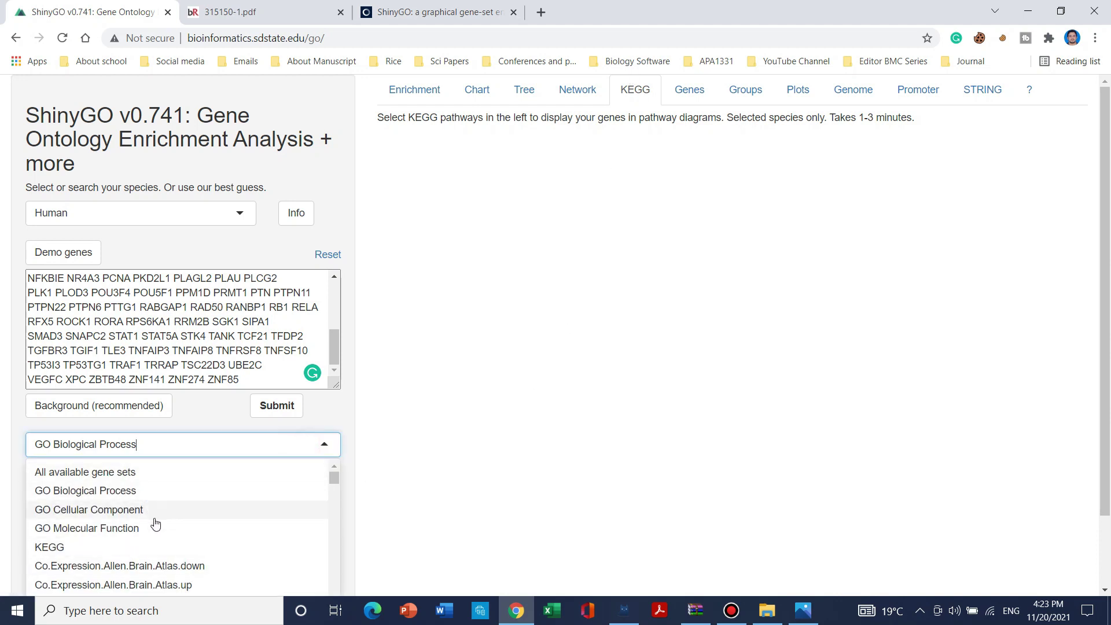
click(172, 548)
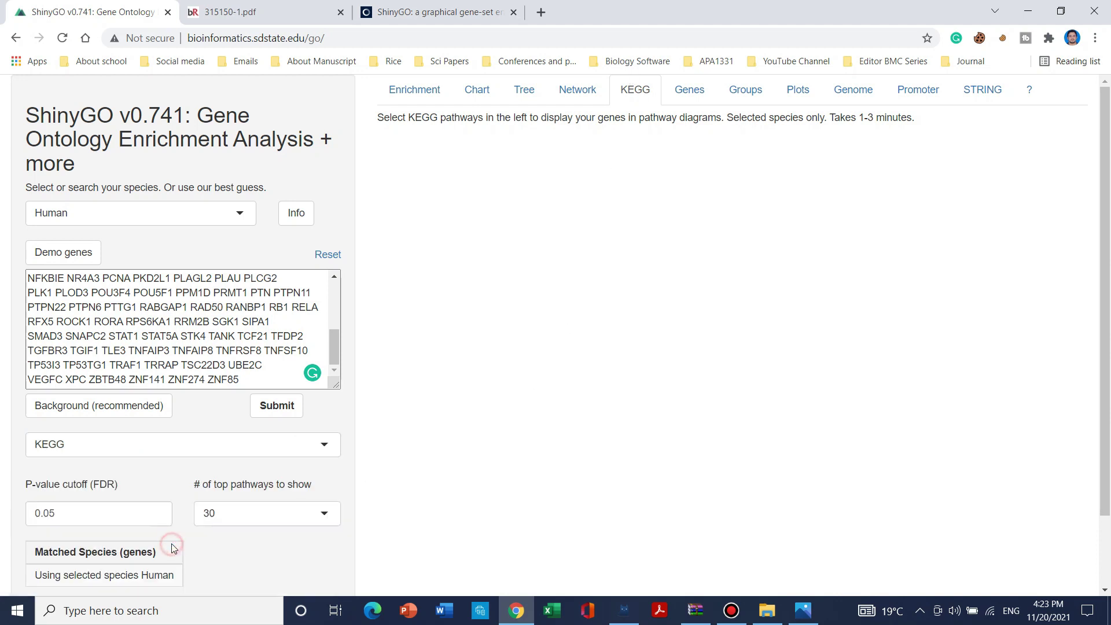
scroll(872, 346, down, 1)
scroll(863, 352, down, 1)
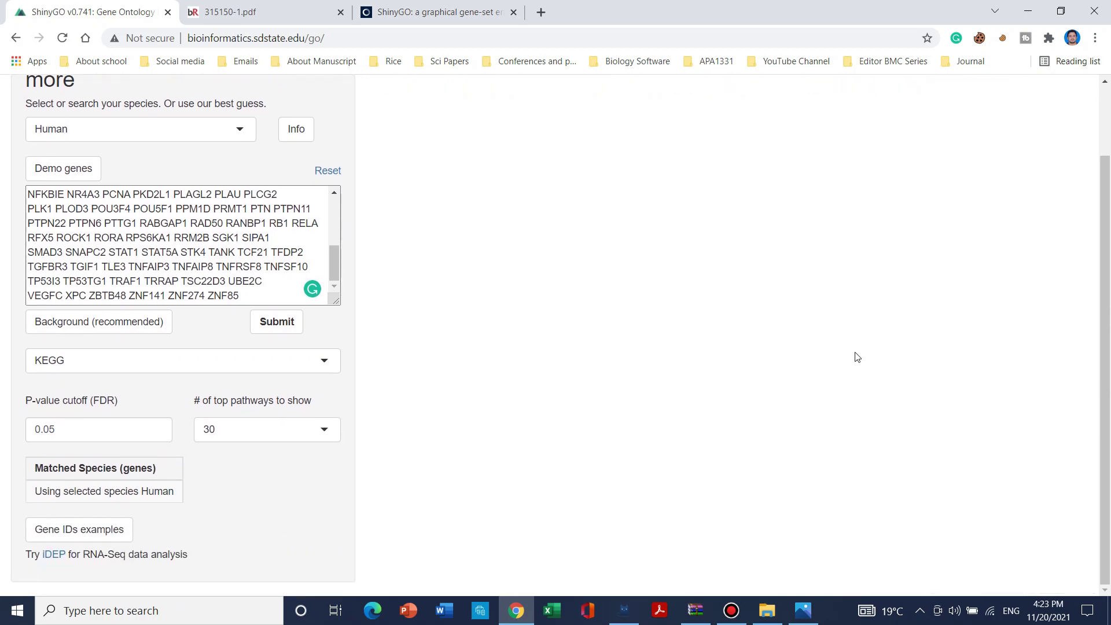
scroll(868, 260, up, 2)
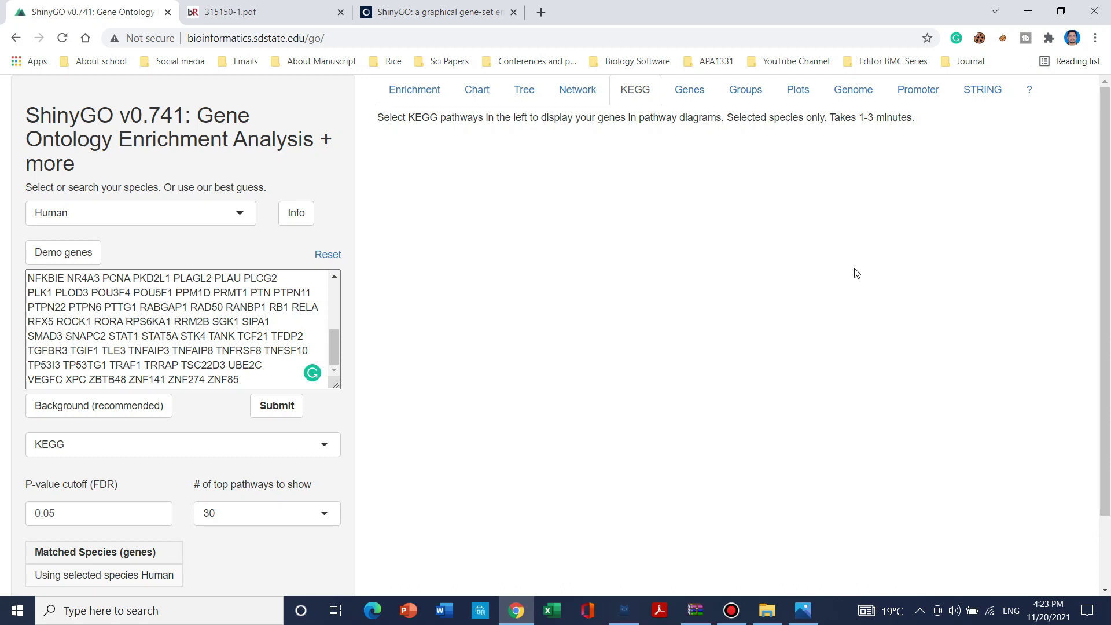
scroll(857, 273, down, 2)
scroll(857, 274, up, 1)
scroll(857, 273, down, 1)
scroll(856, 276, up, 1)
scroll(855, 276, up, 1)
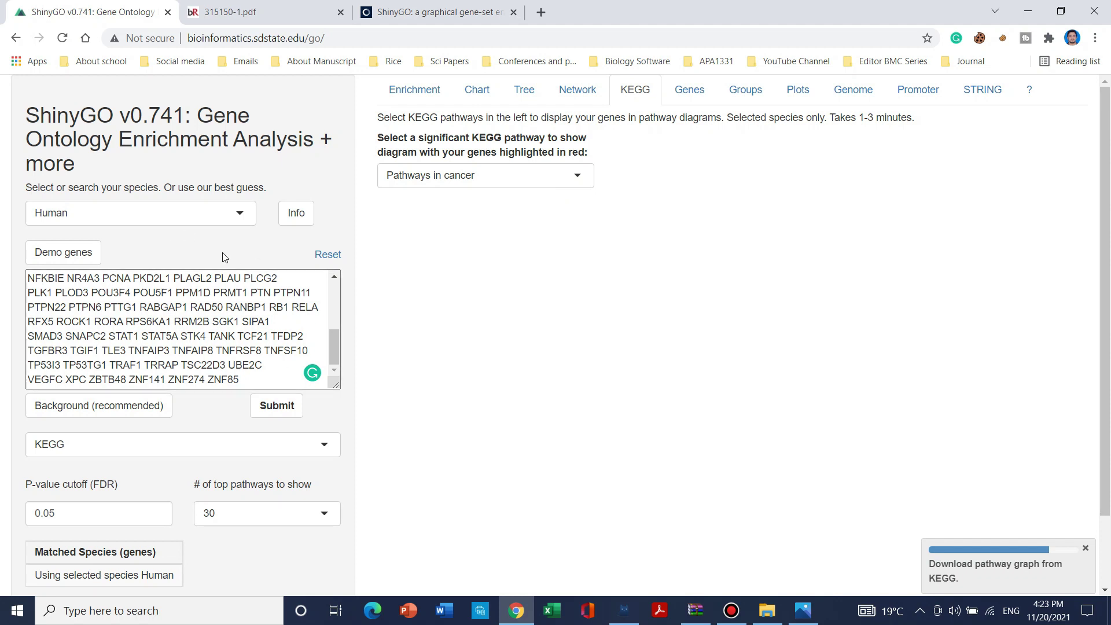
Step: Select Pathways in cancer to show its KEGG diagram with submitted genes in red
click(570, 173)
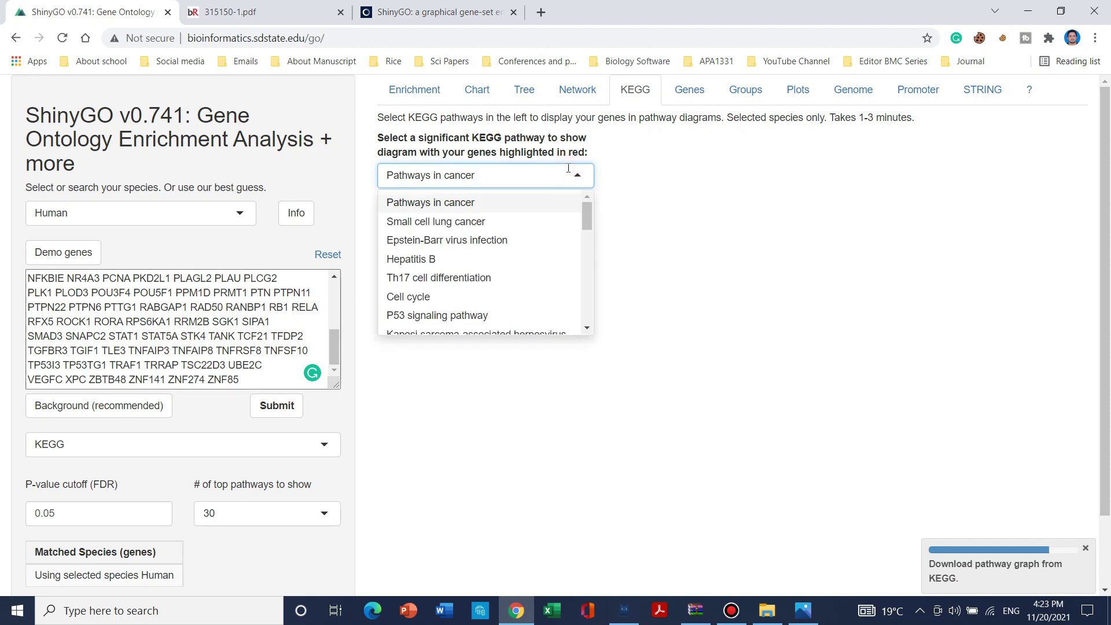
drag(590, 220, 592, 298)
click(555, 204)
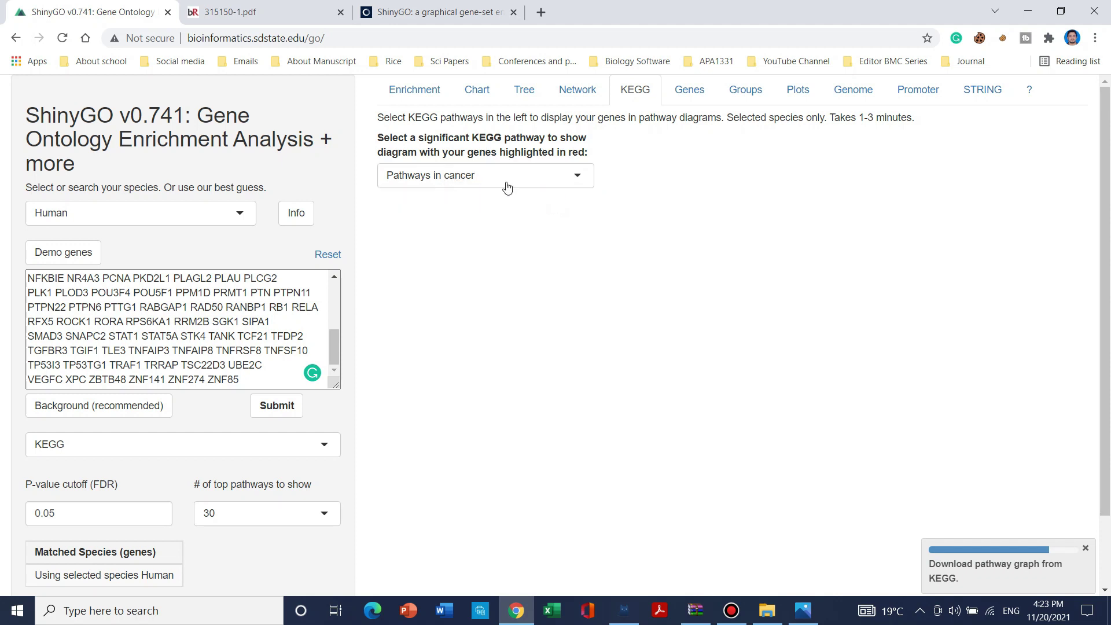
drag(1108, 334, 1109, 272)
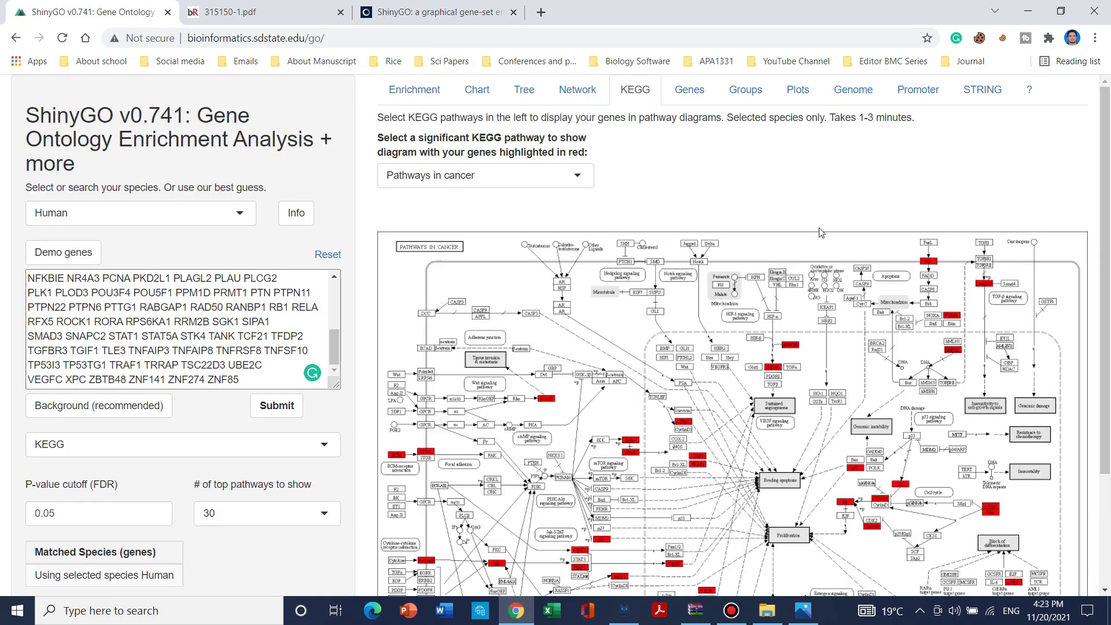
scroll(800, 246, down, 3)
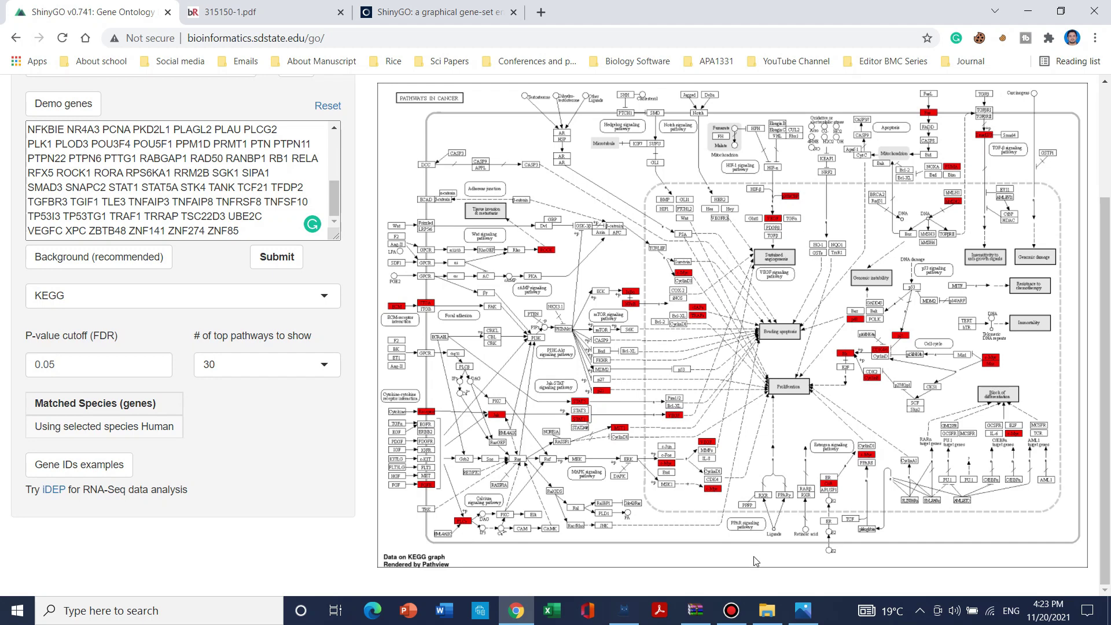
Step: Save the Pathways in cancer diagram as 3.png
right_click(613, 246)
click(647, 256)
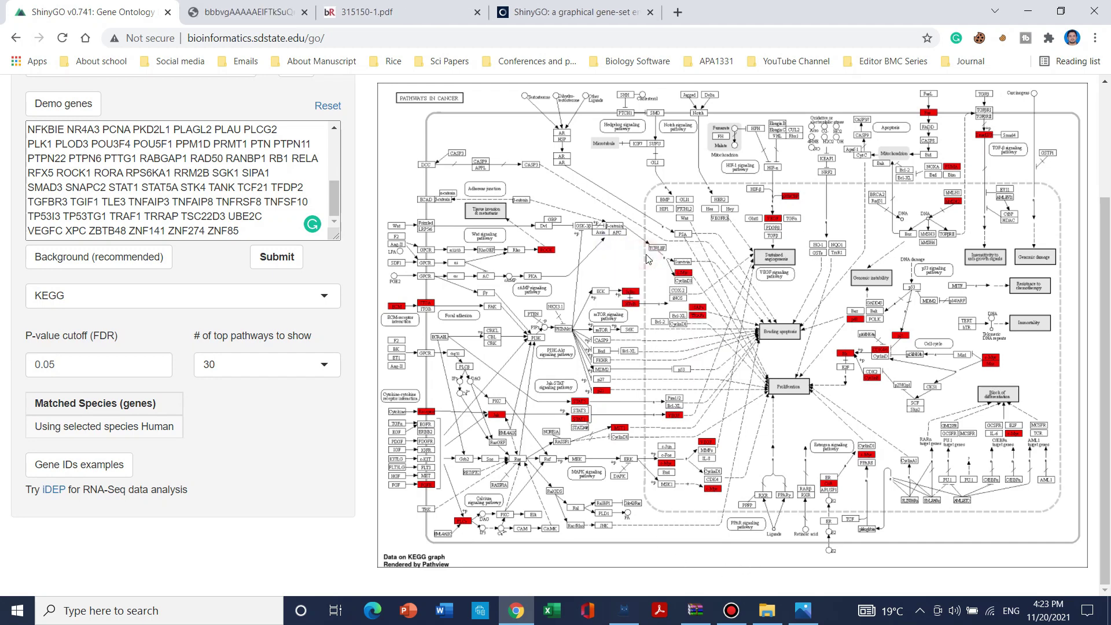
click(340, 12)
right_click(508, 249)
click(566, 288)
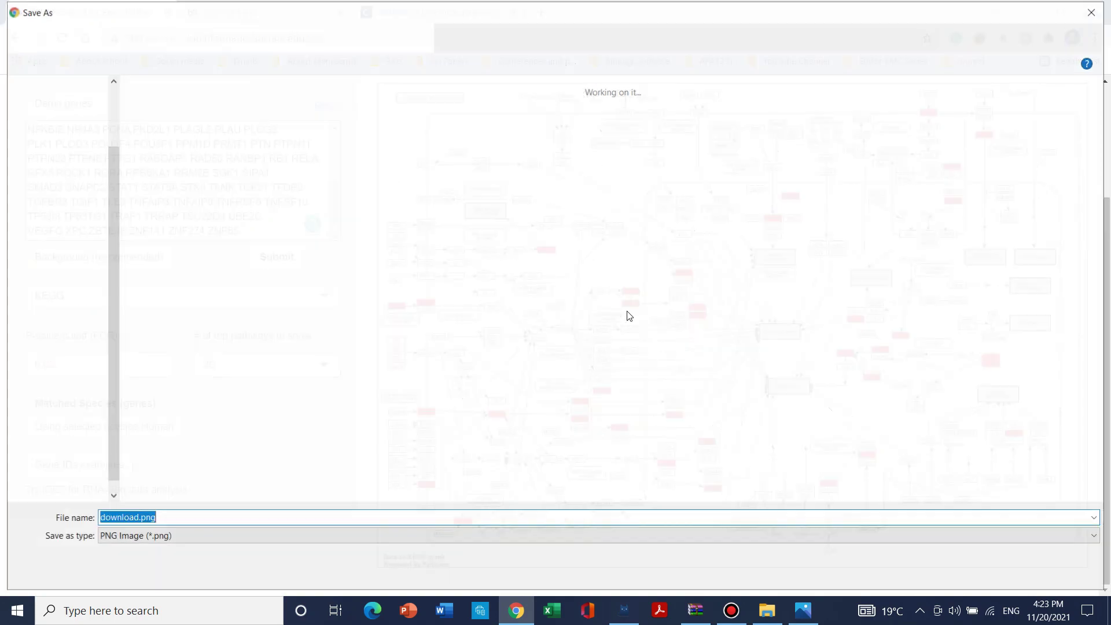
text(3)
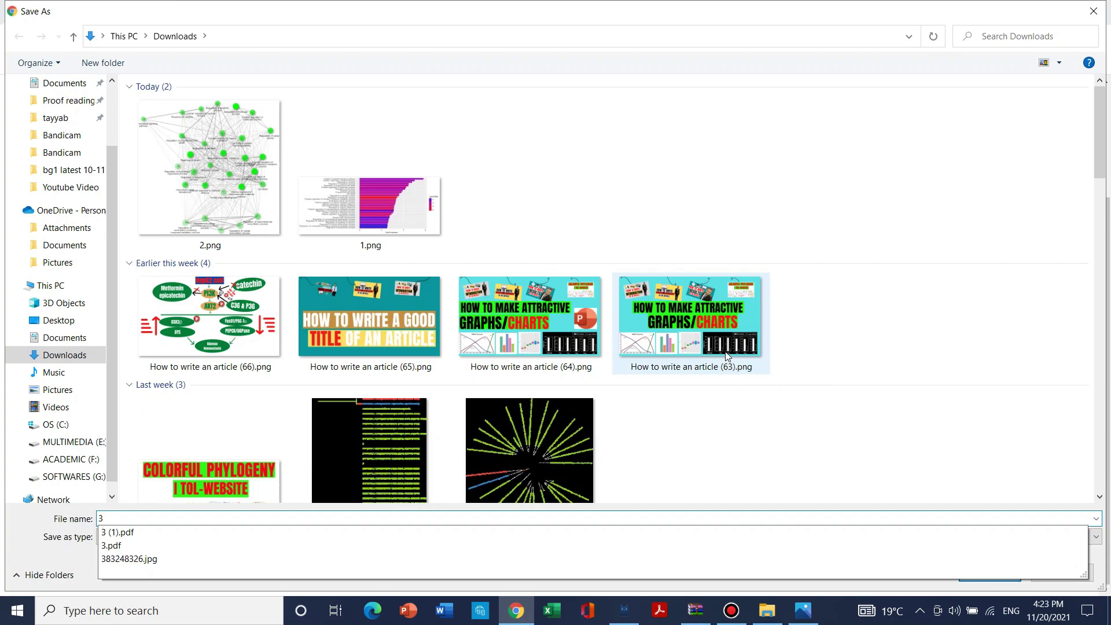
key(Return)
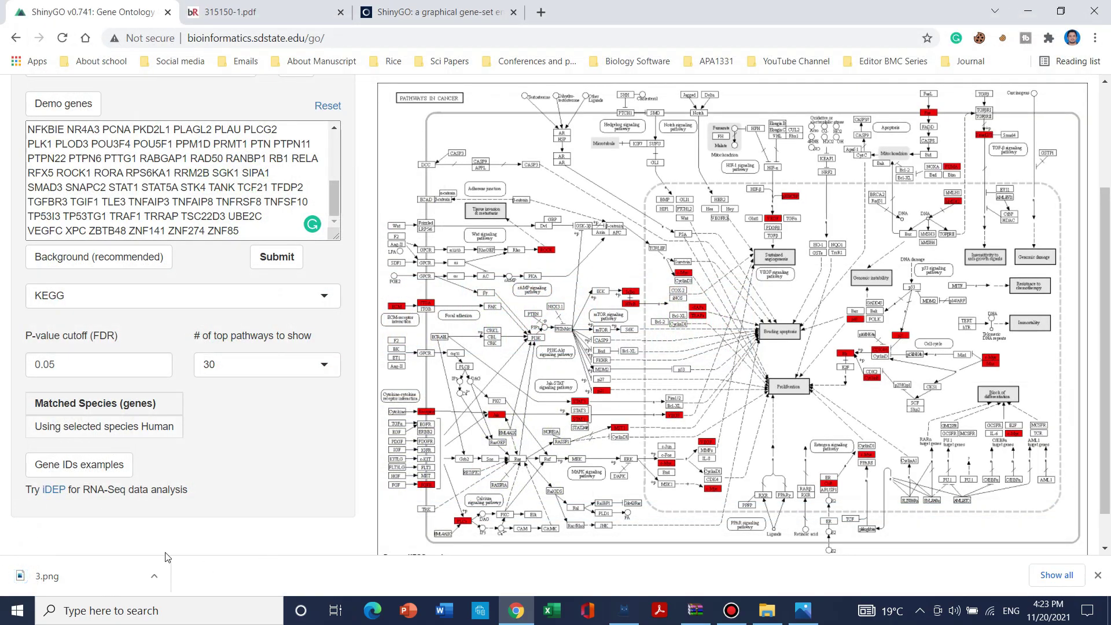
Step: Check 3.png in Photos, then bring up the Genes information table
click(116, 575)
click(1096, 9)
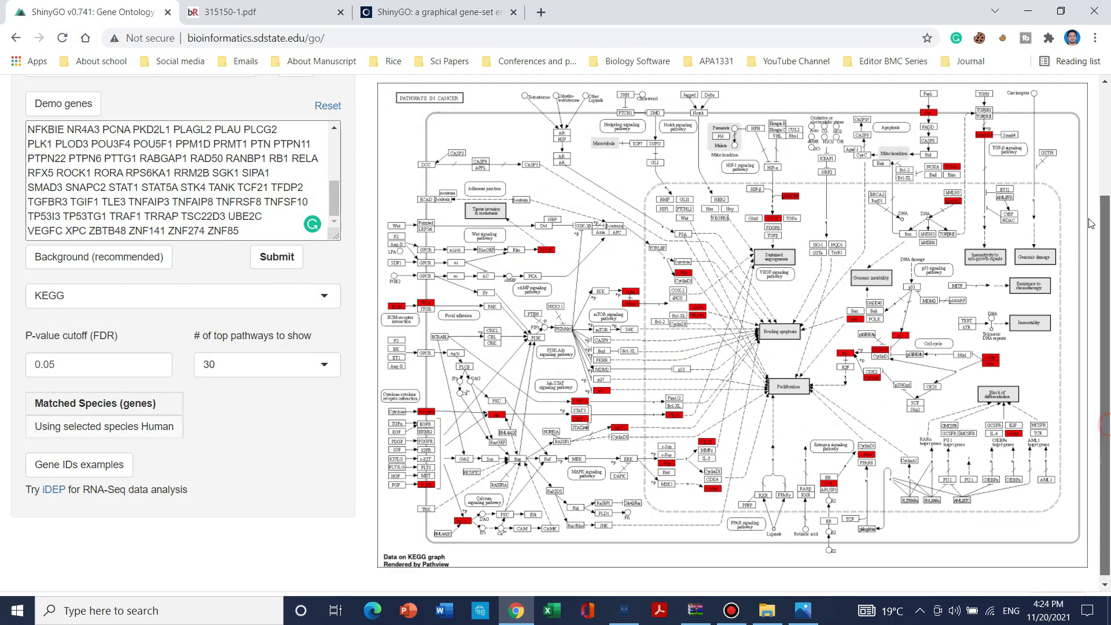
drag(1106, 347, 1078, 142)
click(688, 91)
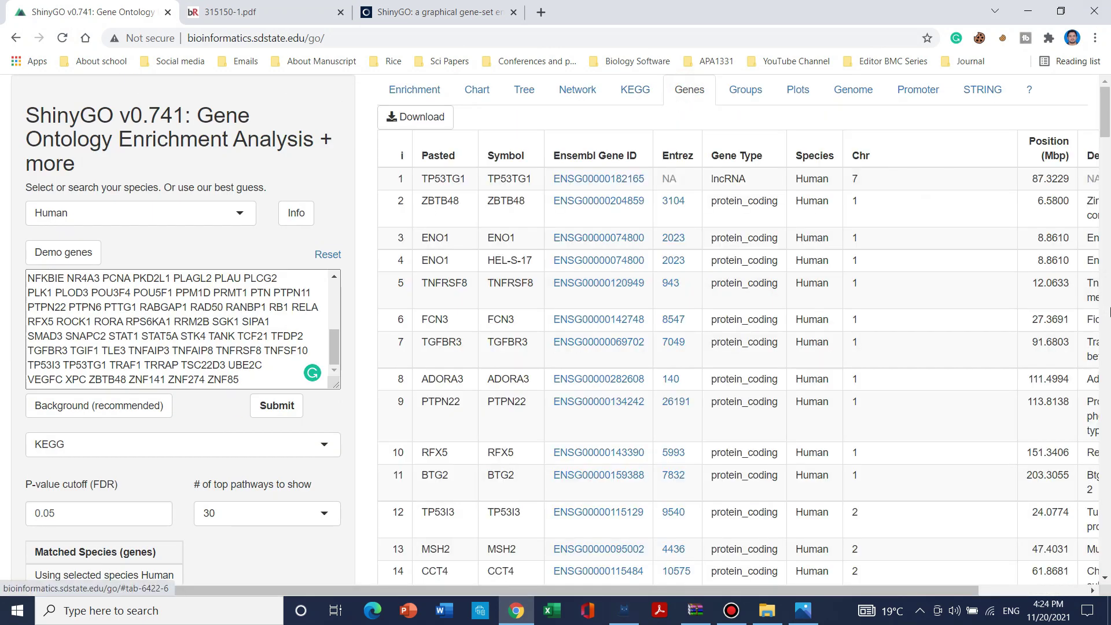
Step: Download the gene table as geneInfo.csv and verify it in Excel before closing
scroll(1105, 313, down, 20)
scroll(1106, 185, up, 10)
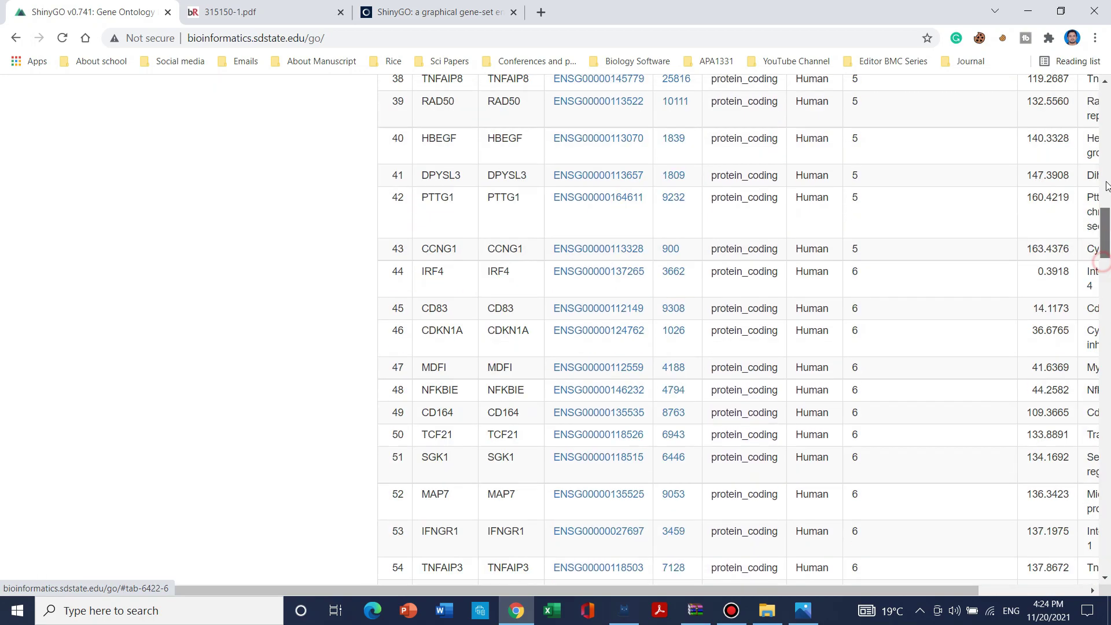
scroll(1107, 185, up, 20)
click(431, 118)
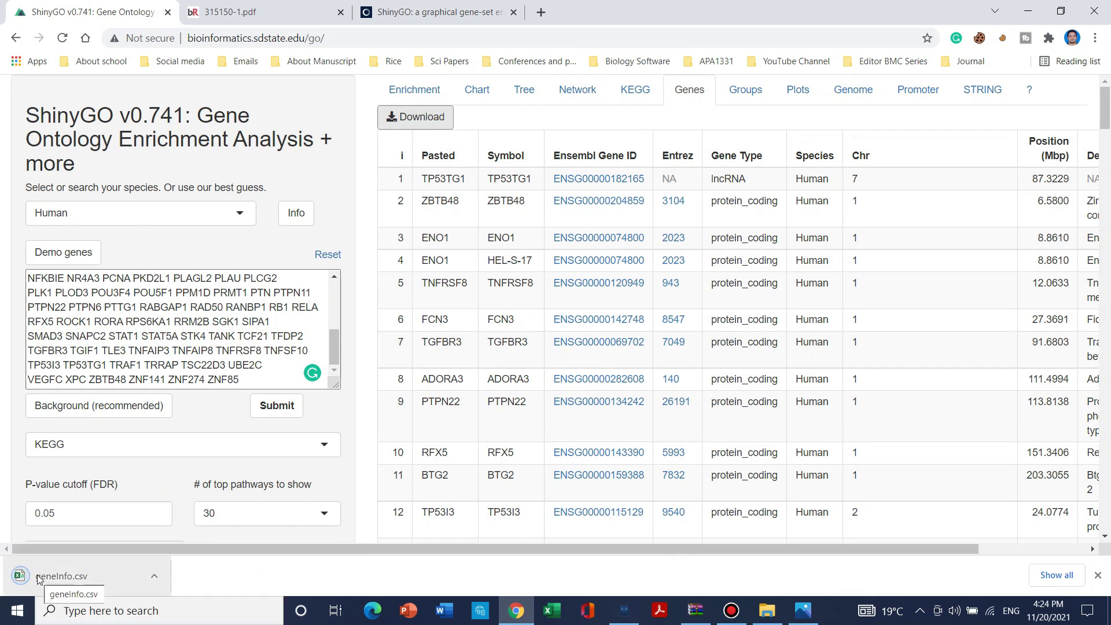
click(58, 577)
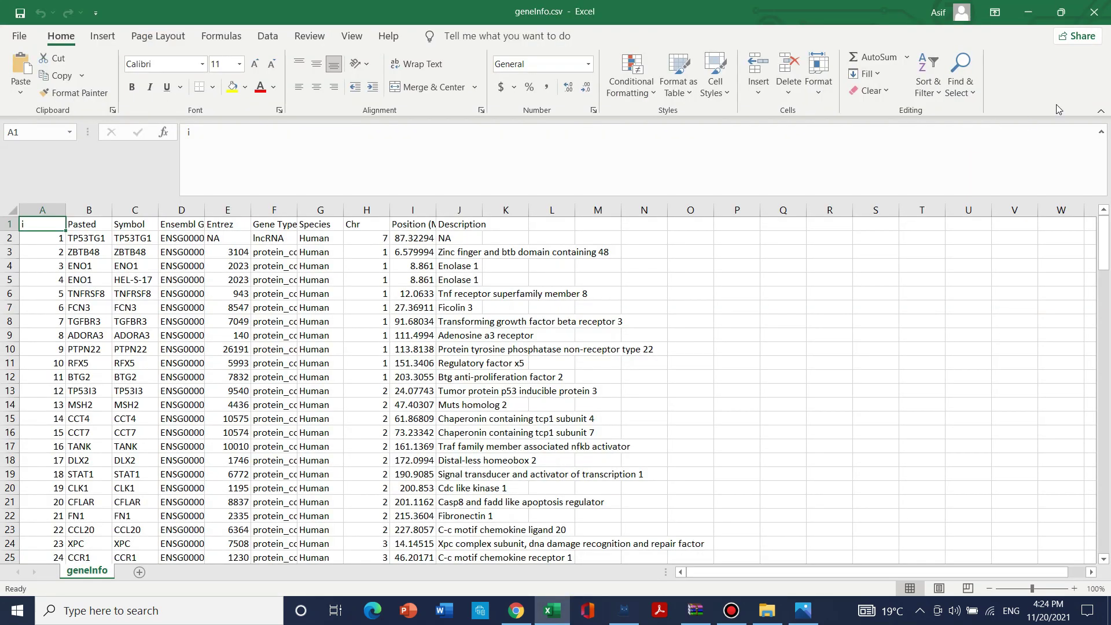
click(1104, 19)
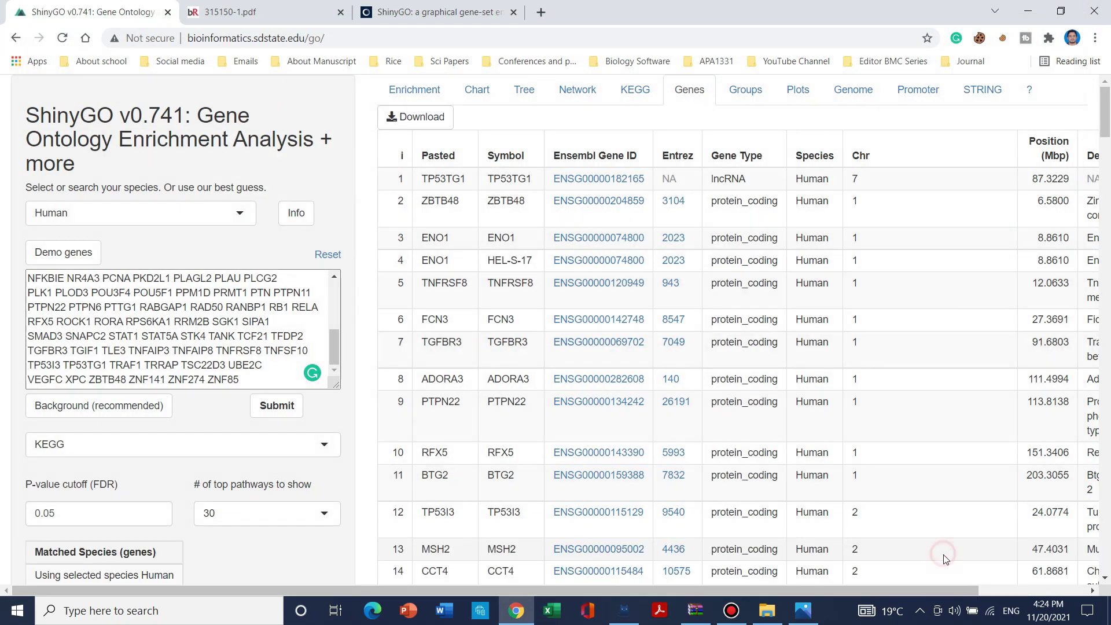
Step: Show the Groups results, which report too few genes, then go back to 315150-1.pdf
scroll(943, 553, right, 3)
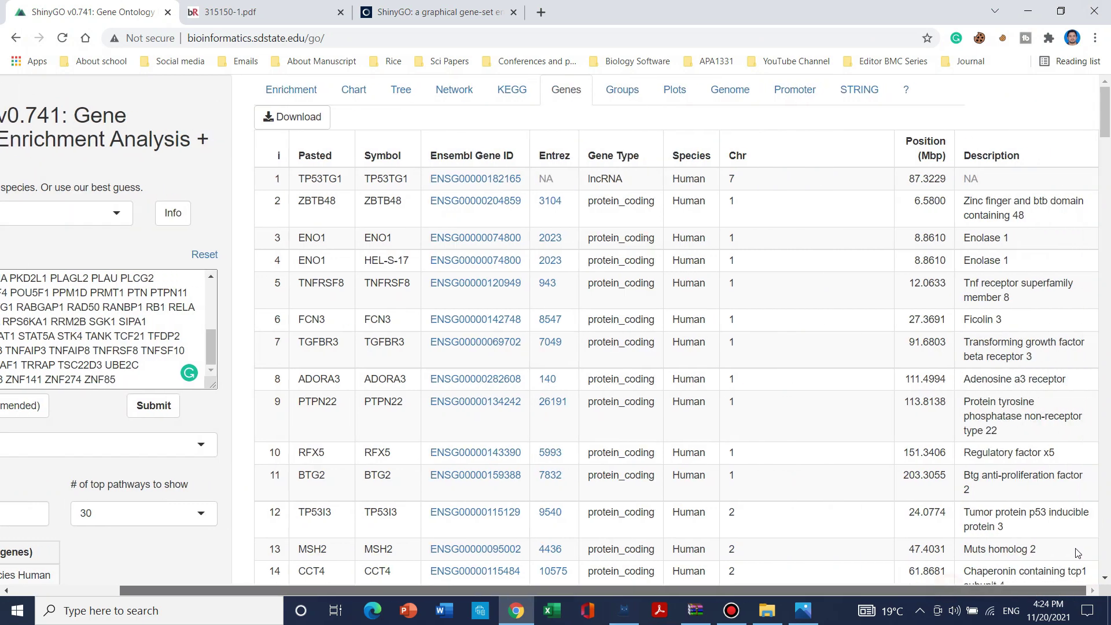
click(621, 89)
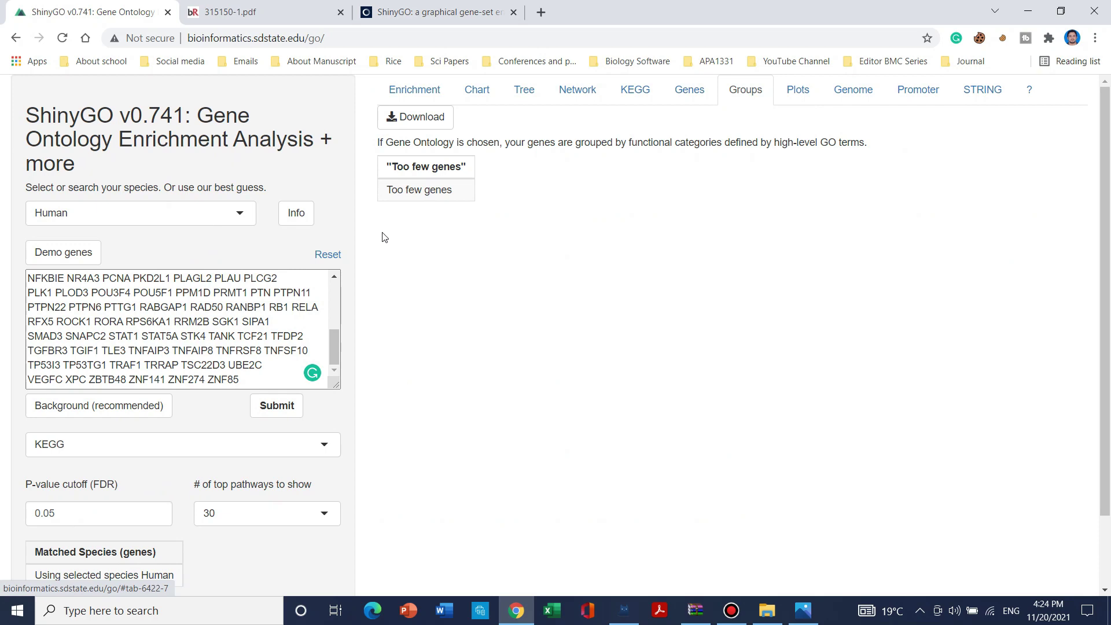
click(284, 19)
Step: Scroll the PDF to Figure 1's hierarchical GO-term tree on page 6
scroll(727, 391, down, 10)
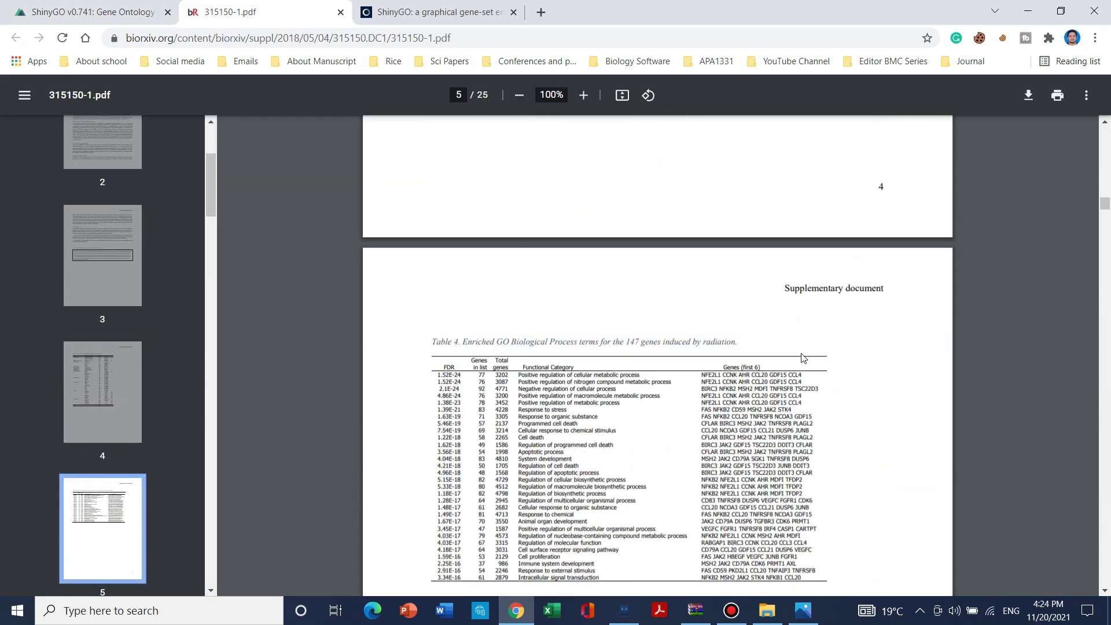
scroll(808, 365, down, 20)
scroll(810, 374, up, 10)
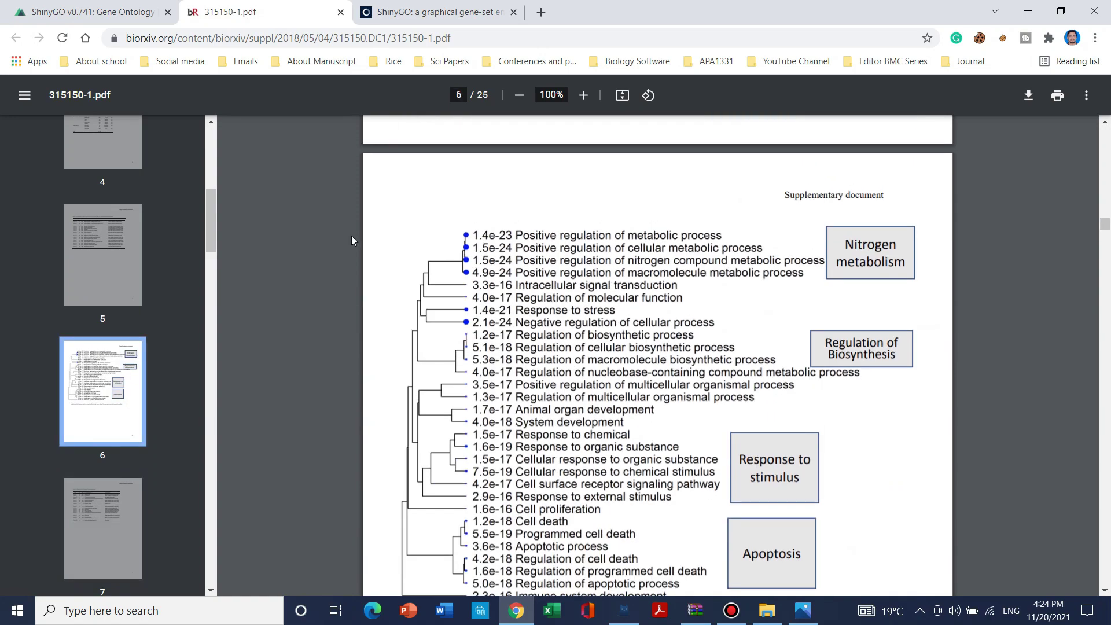
scroll(544, 416, down, 3)
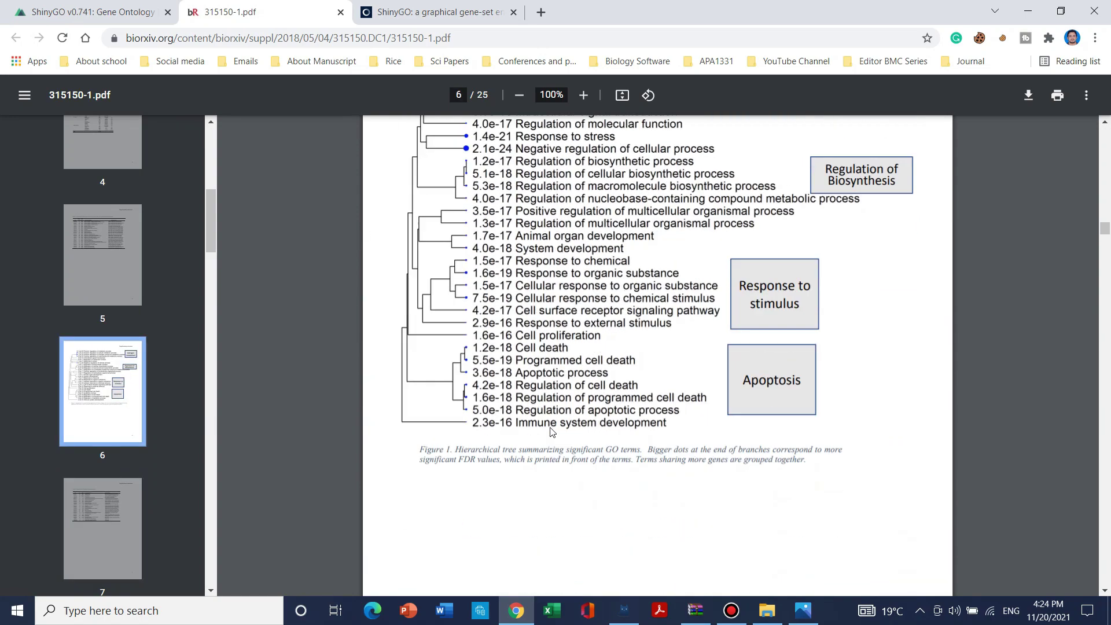
scroll(587, 333, up, 3)
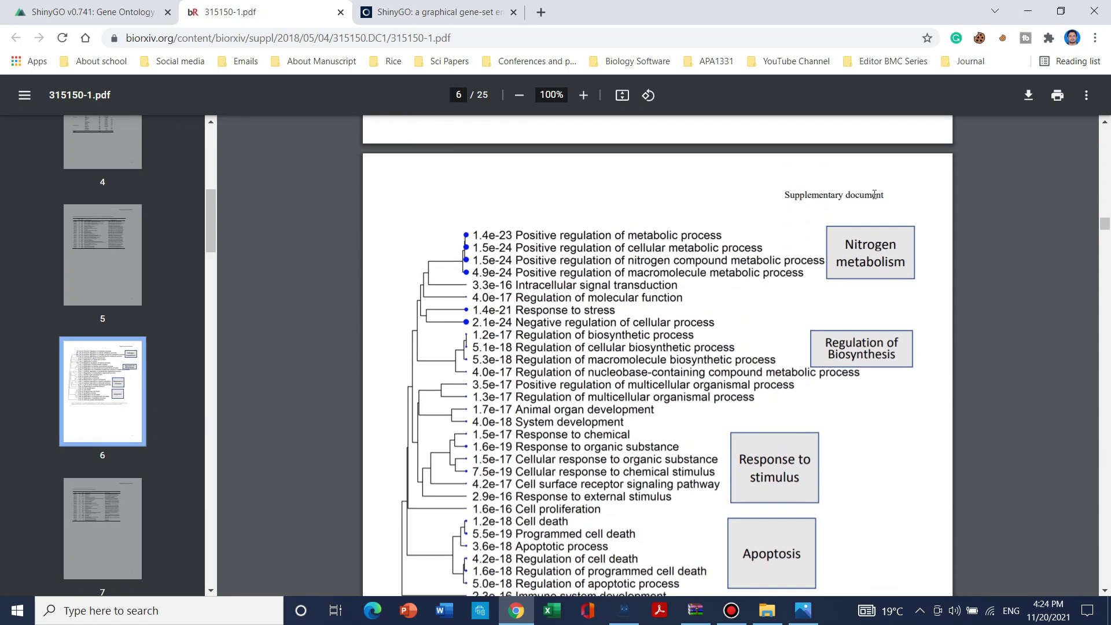
click(464, 12)
Step: Back in ShinyGO, review the gene characteristics plots and the genome distribution of the genes
click(78, 10)
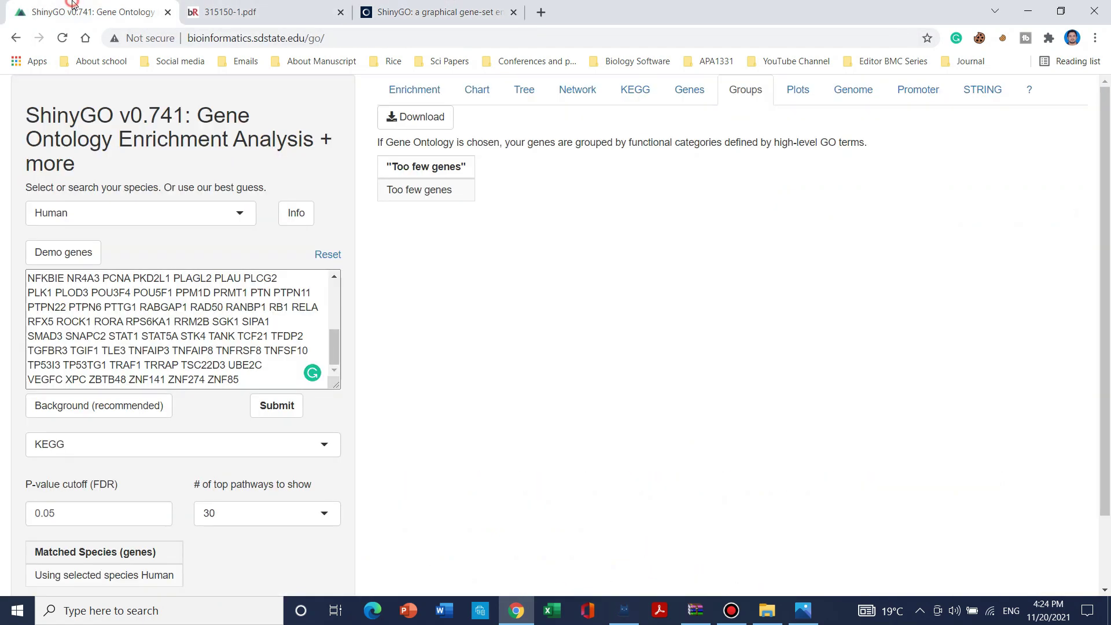
click(804, 95)
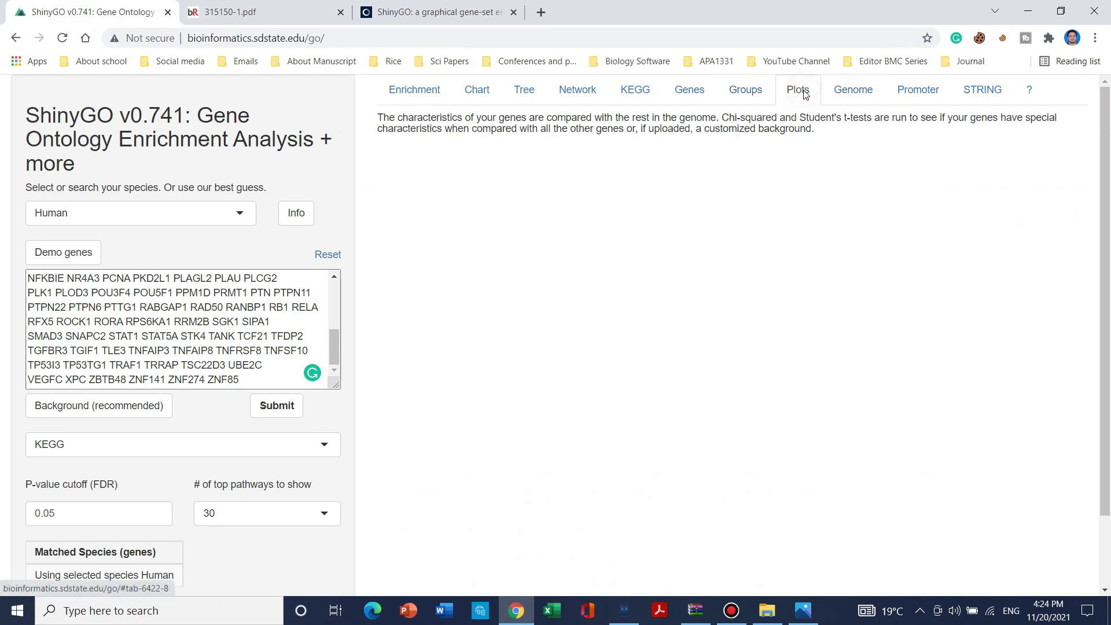
click(838, 101)
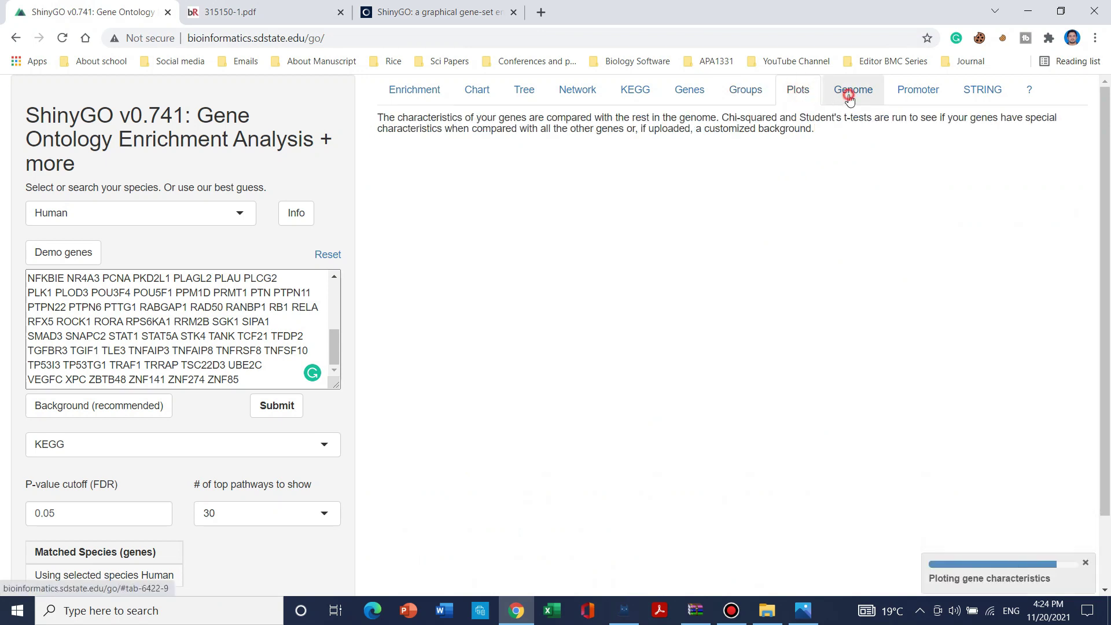
Step: Set upstream 600bp as the promoter region for motif analysis
click(922, 100)
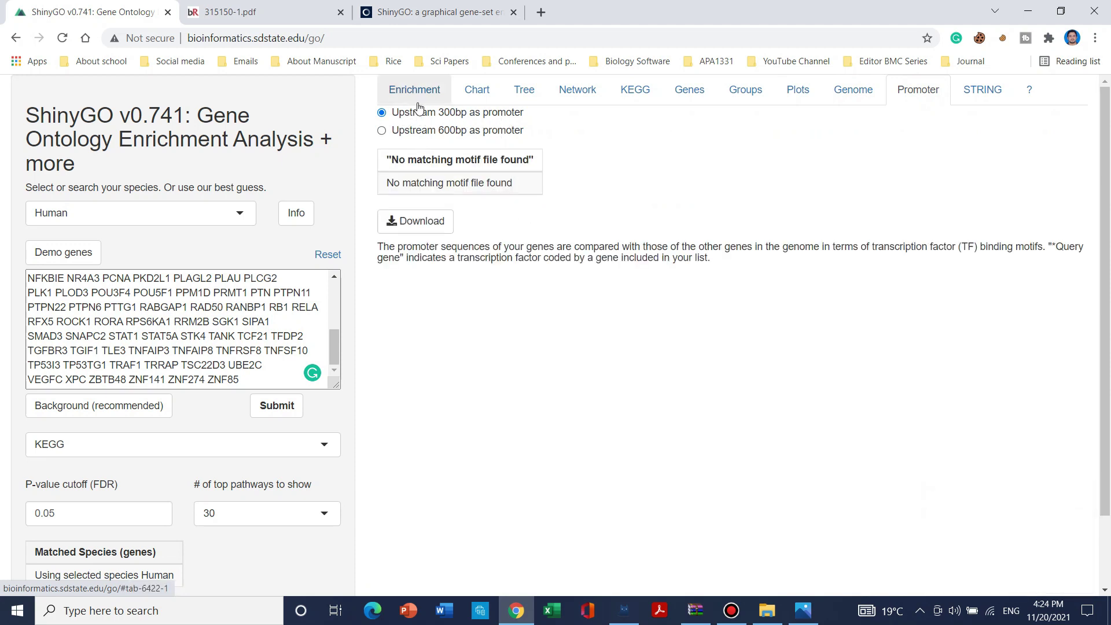
click(383, 131)
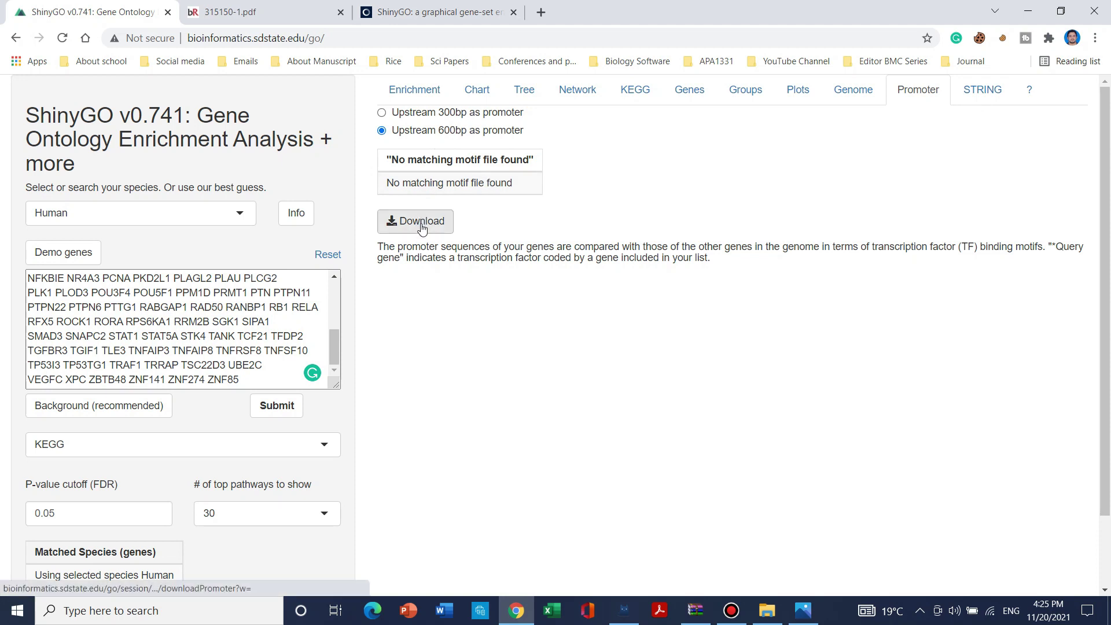
scroll(429, 230, down, 2)
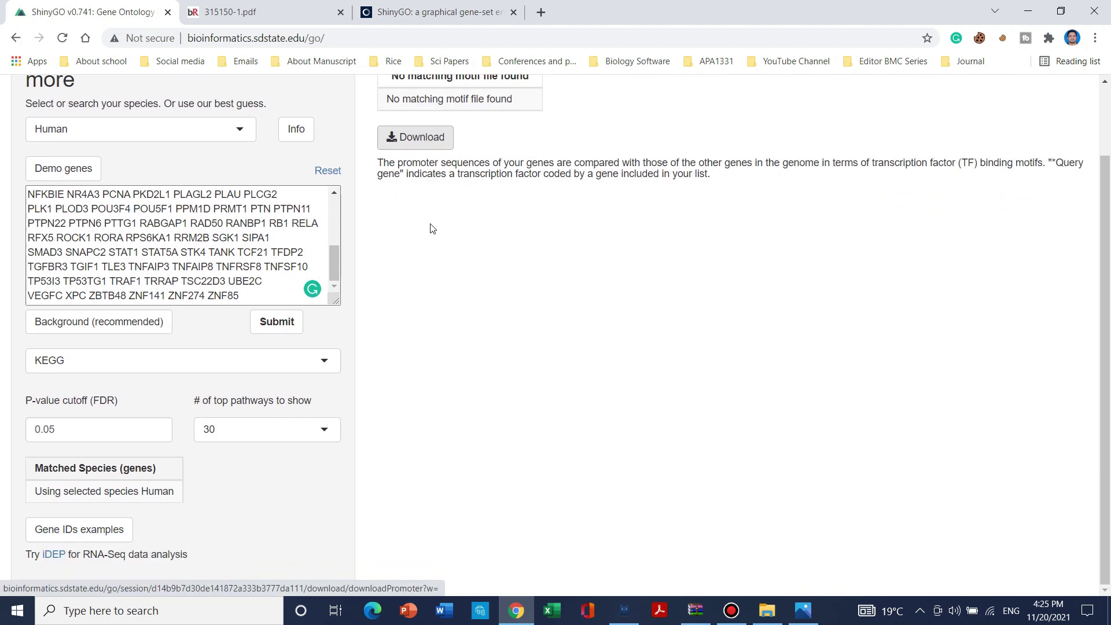
scroll(1086, 120, up, 2)
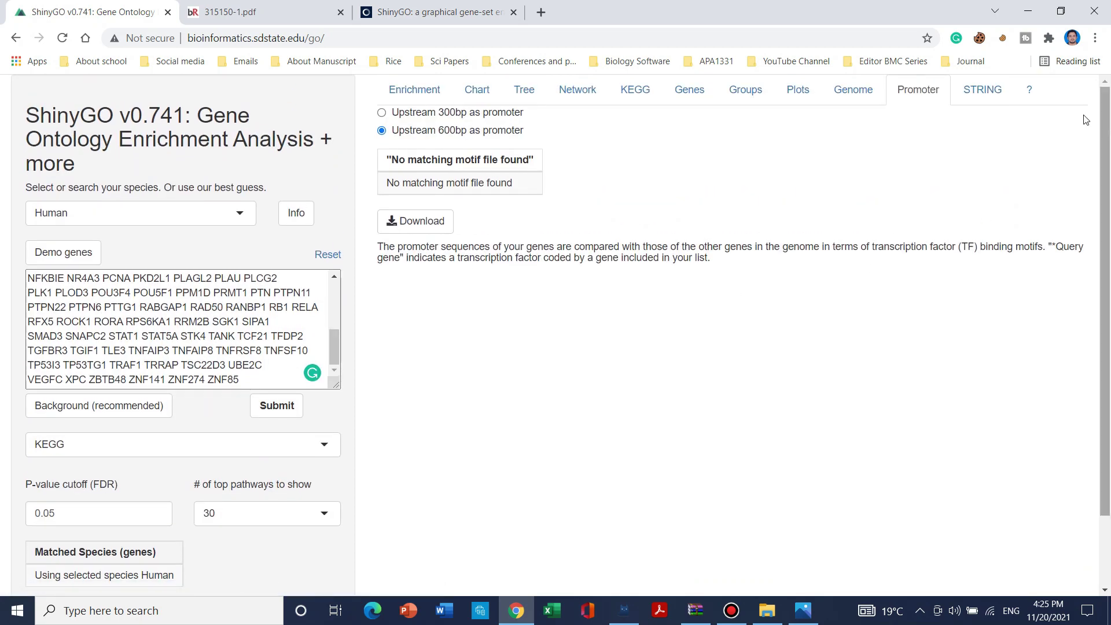
Step: Start STRING-db analysis and wait while the gene IDs are mapped to STRING
click(984, 90)
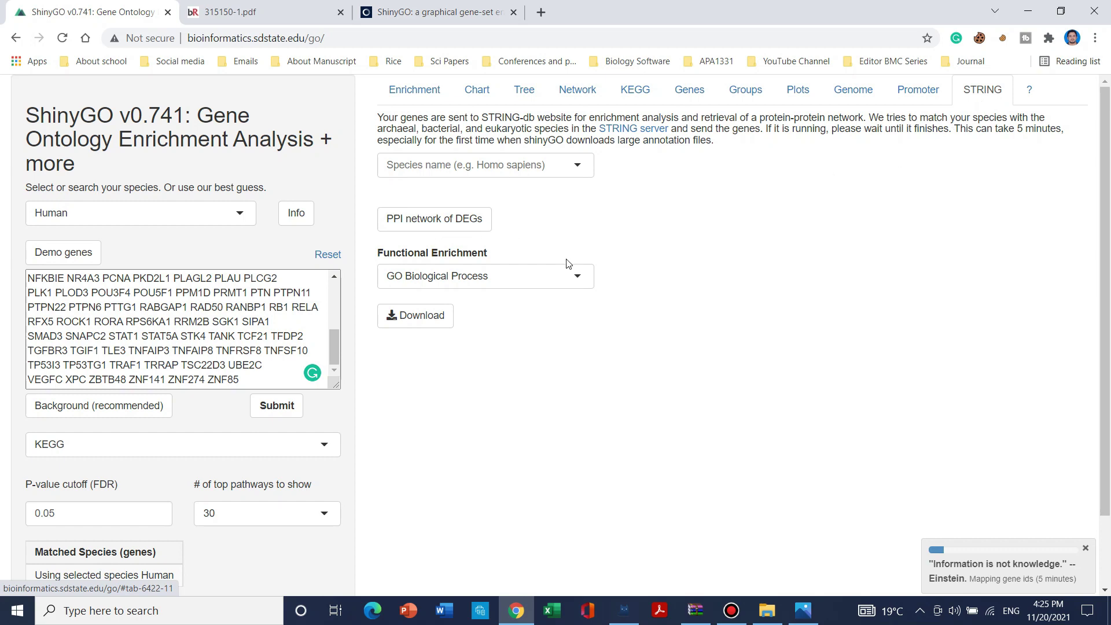
scroll(791, 393, down, 2)
scroll(1019, 347, up, 2)
scroll(616, 314, down, 1)
scroll(616, 314, up, 1)
scroll(471, 350, down, 1)
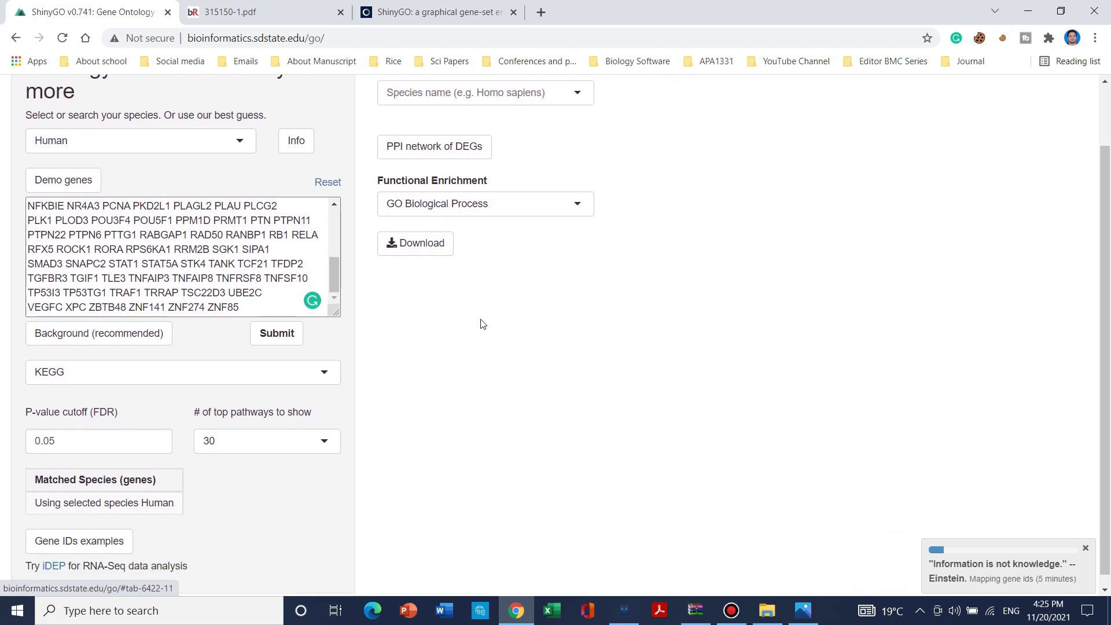
scroll(510, 336, up, 1)
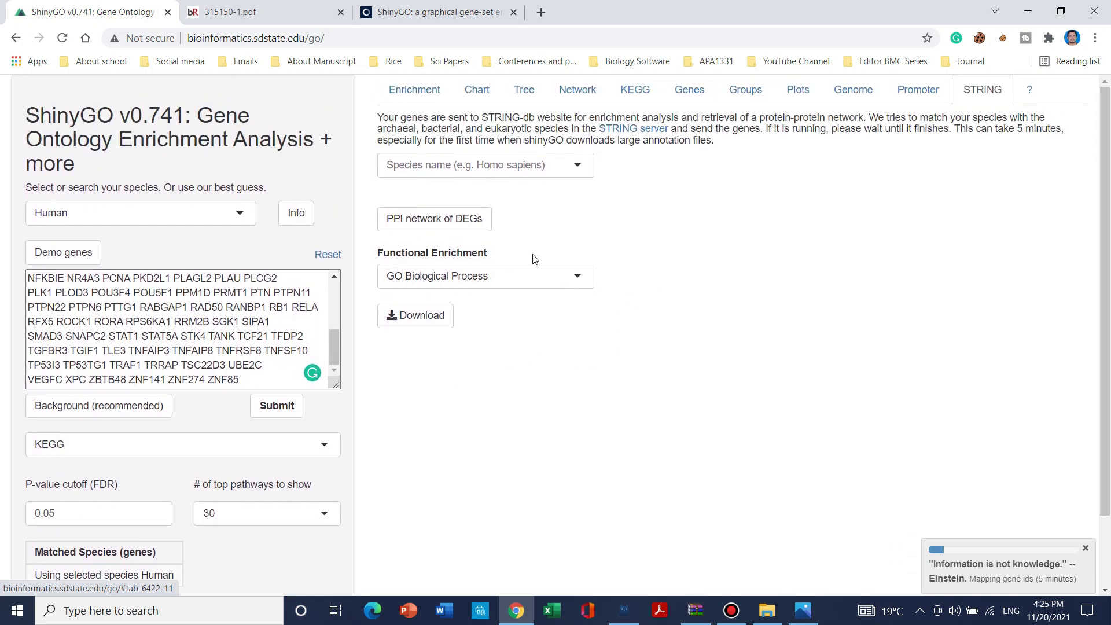
scroll(654, 284, down, 1)
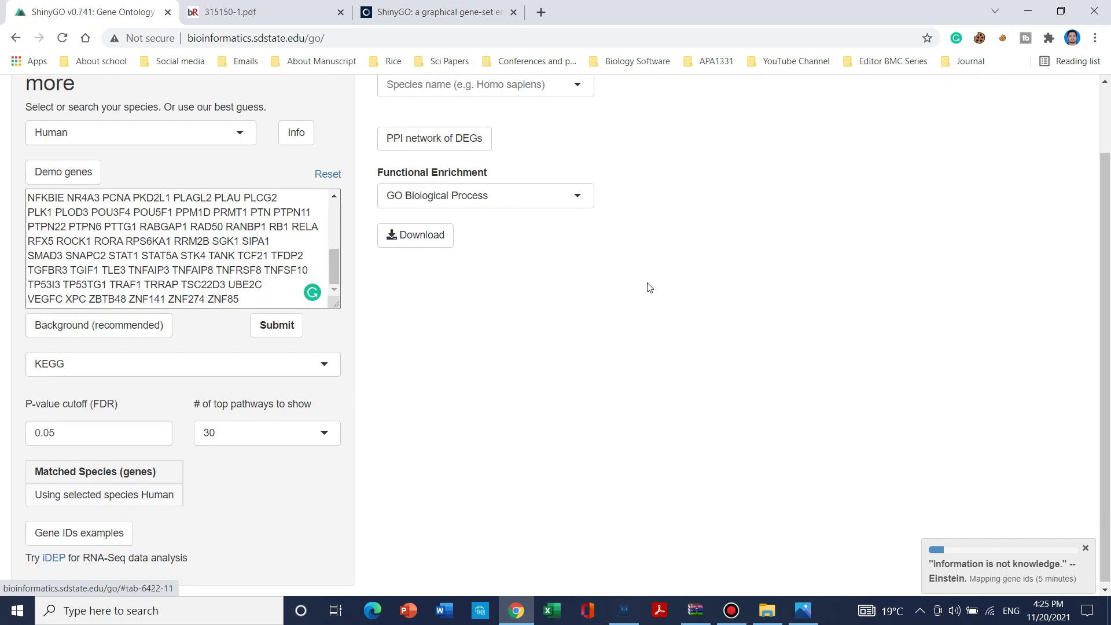
scroll(650, 288, up, 1)
scroll(602, 282, down, 1)
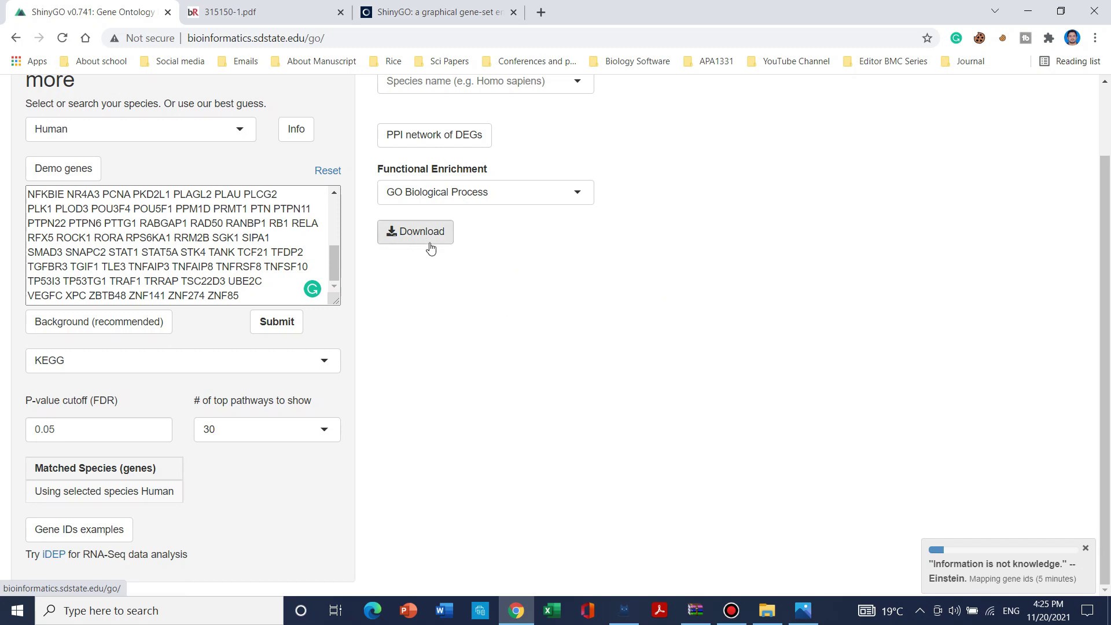
scroll(428, 246, up, 2)
scroll(722, 310, down, 2)
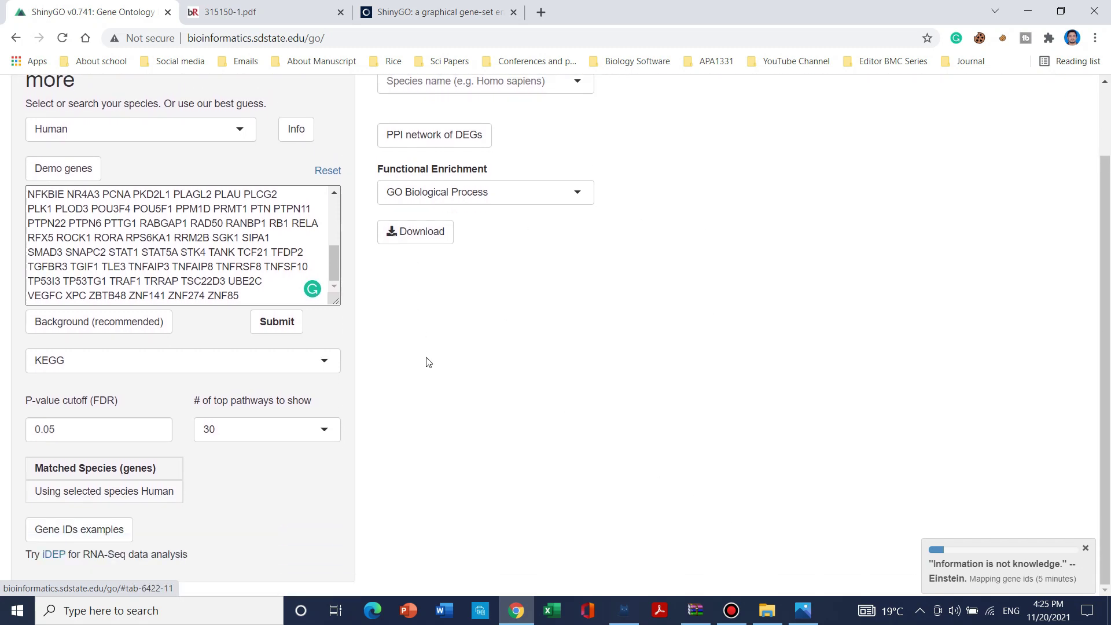
scroll(237, 447, up, 2)
drag(331, 349, 333, 284)
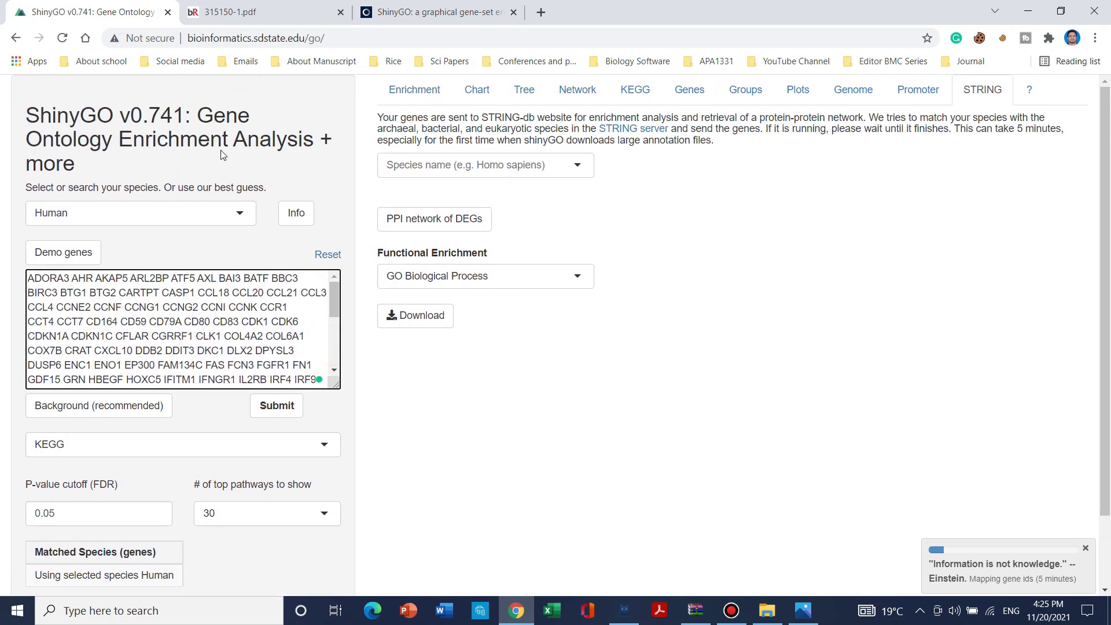
Step: Keep GO Biological Process as the STRING functional enrichment database
scroll(221, 154, down, 2)
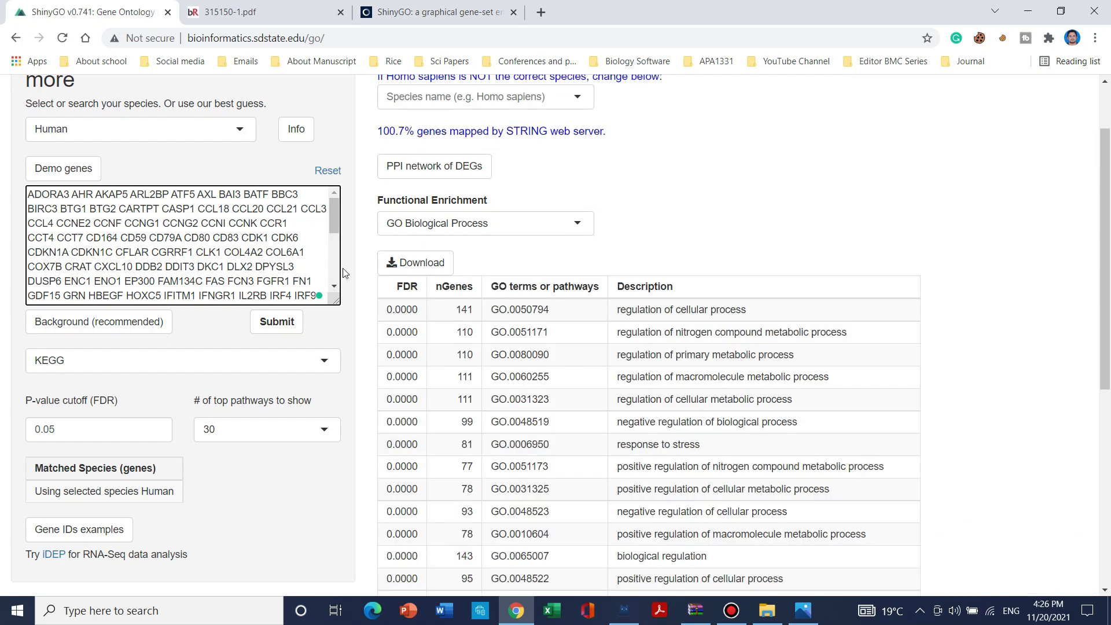
drag(333, 227, 330, 238)
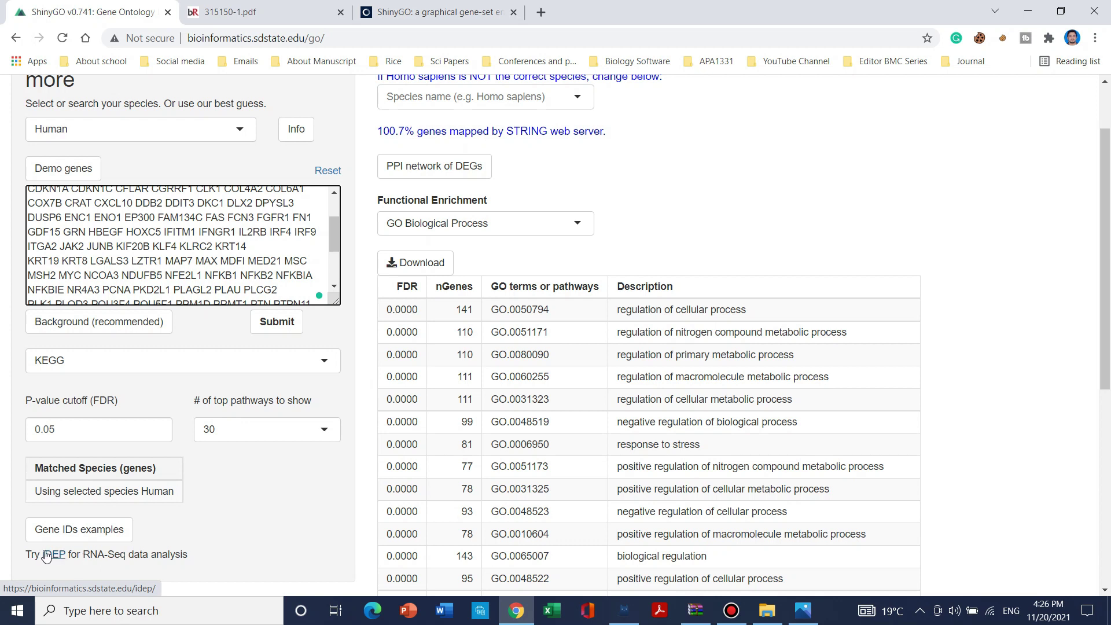
scroll(1012, 297, up, 2)
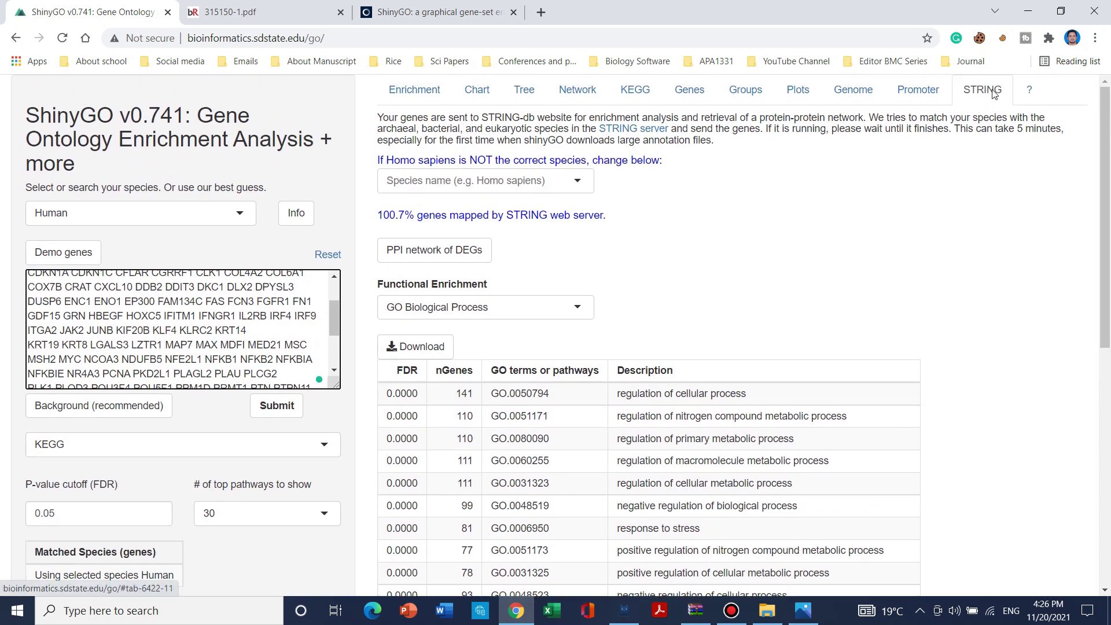
scroll(542, 290, down, 1)
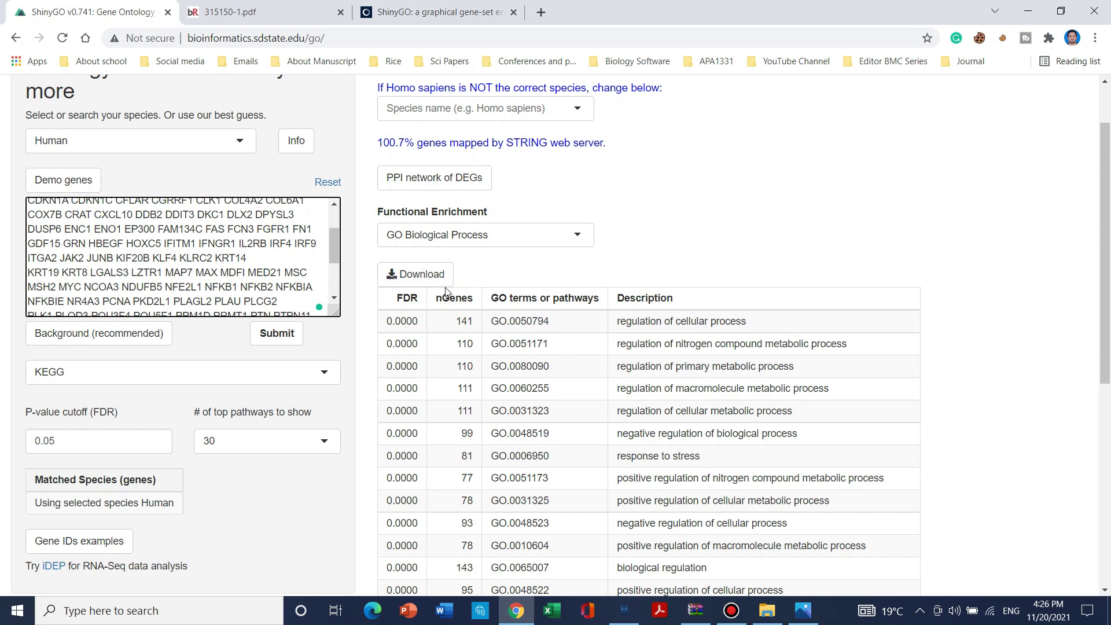
scroll(991, 359, up, 1)
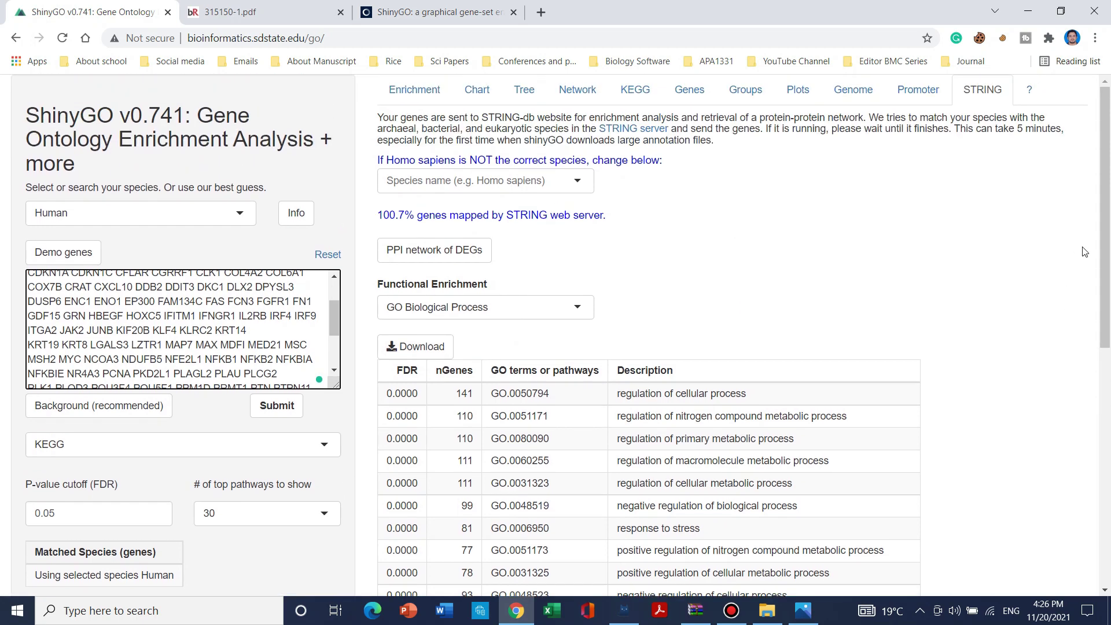
click(541, 307)
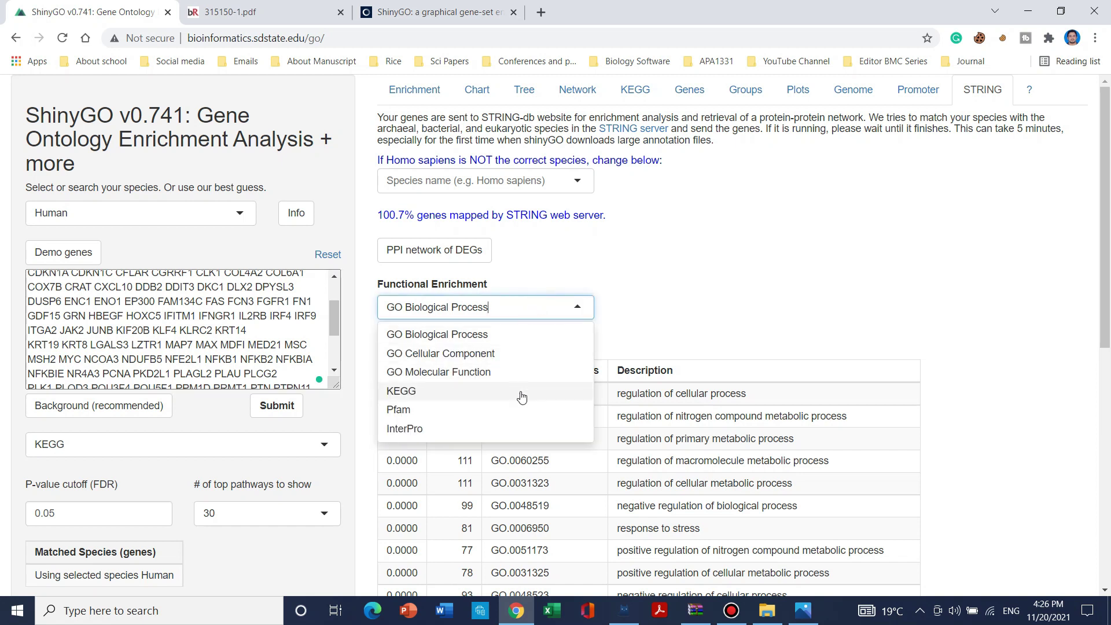
click(710, 288)
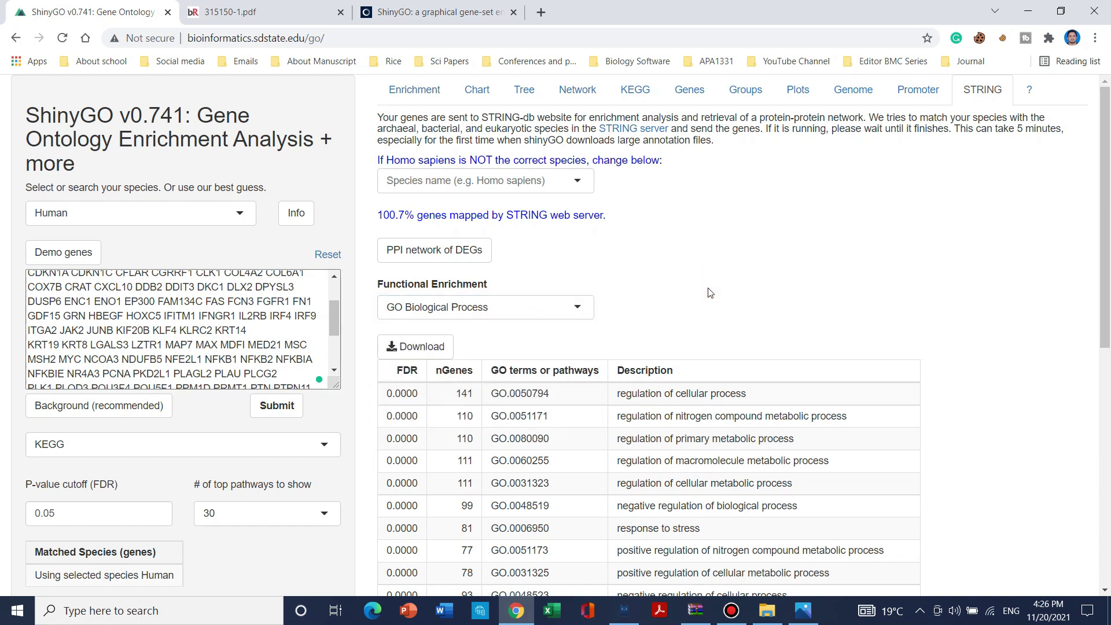
Step: Download the enrichment table as STRING_enrichmentProcess.csv and review it in Excel
click(444, 355)
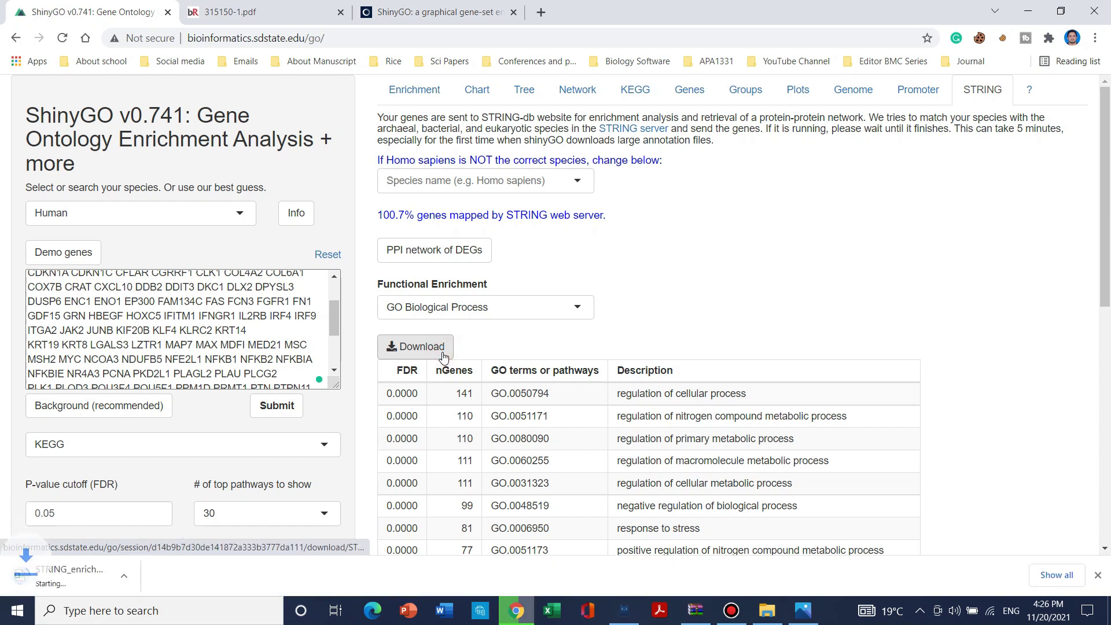
click(107, 579)
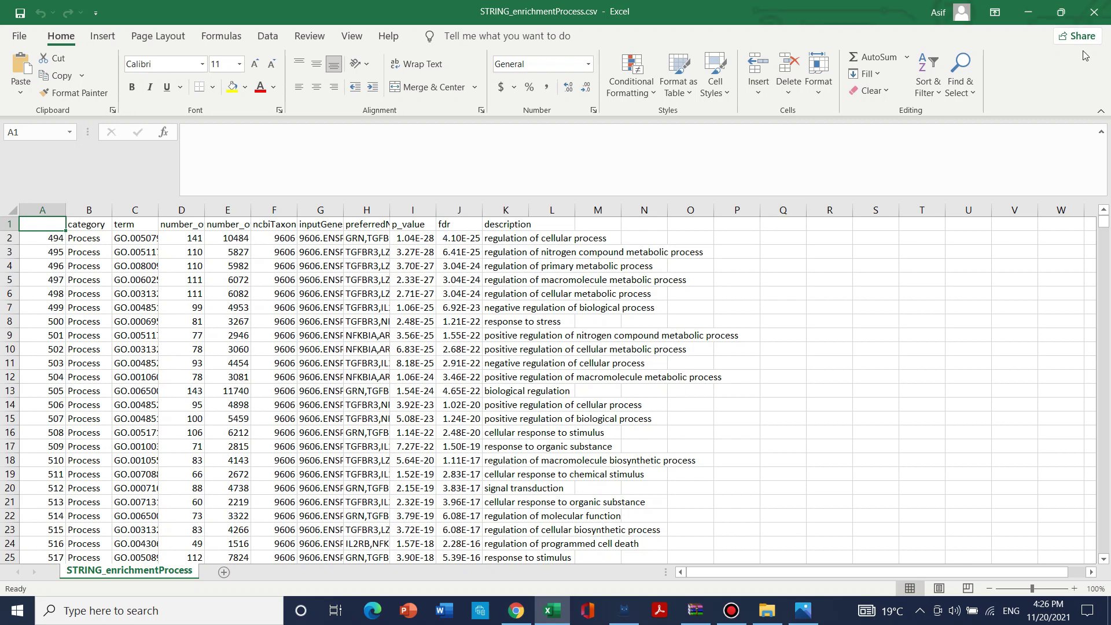
click(1096, 15)
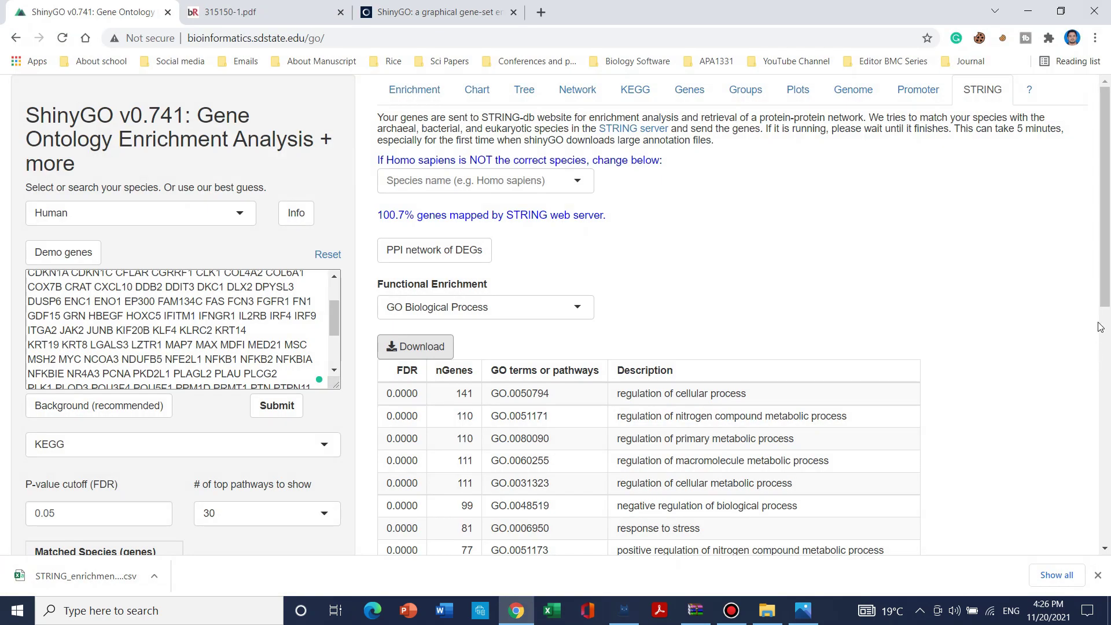
scroll(1110, 307, down, 7)
scroll(579, 290, up, 8)
drag(25, 115, 34, 116)
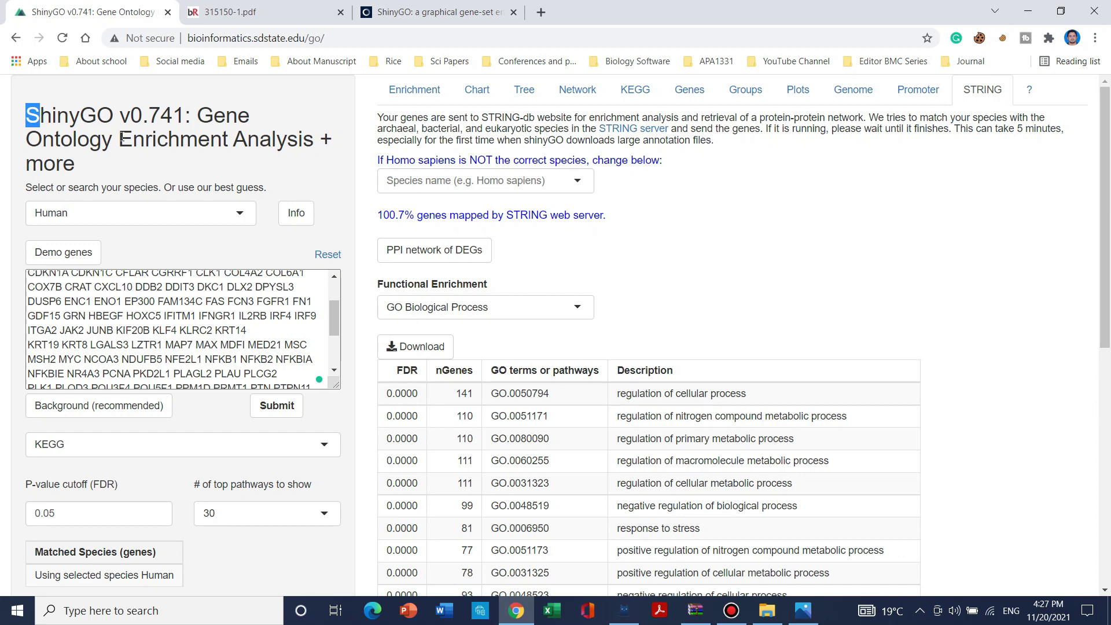
click(122, 139)
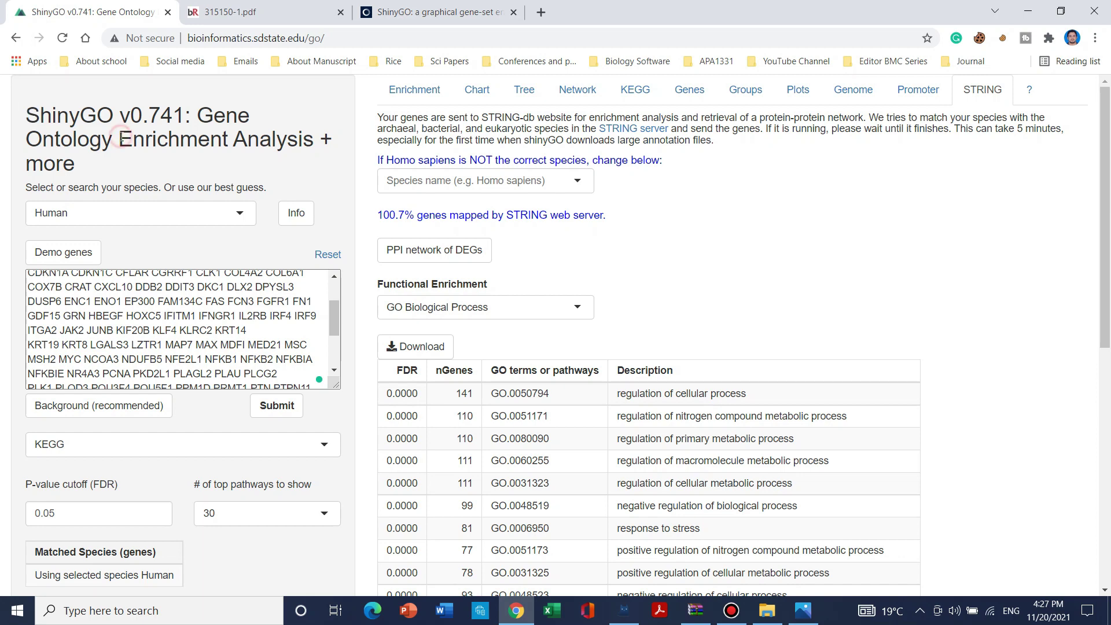